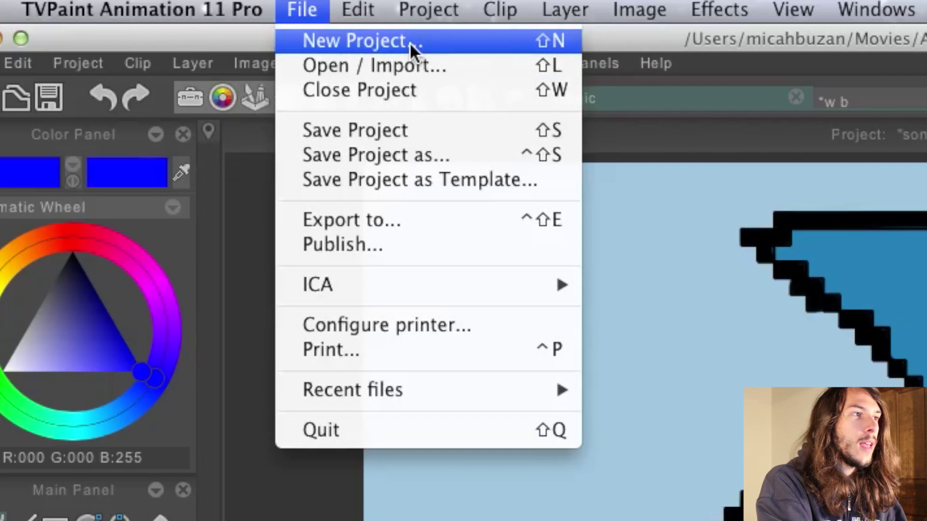
Create a new HDTV 1080 project at 24 fps
left_click(346, 40)
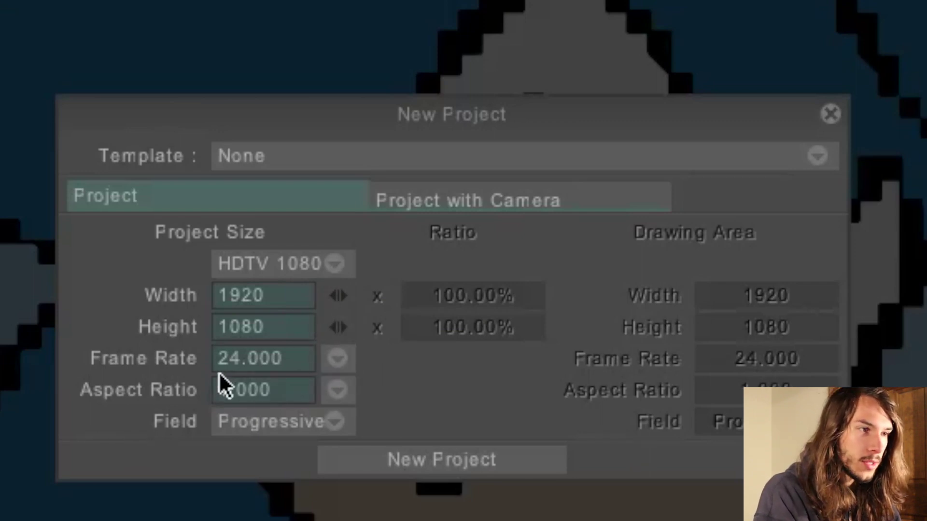
left_click(337, 359)
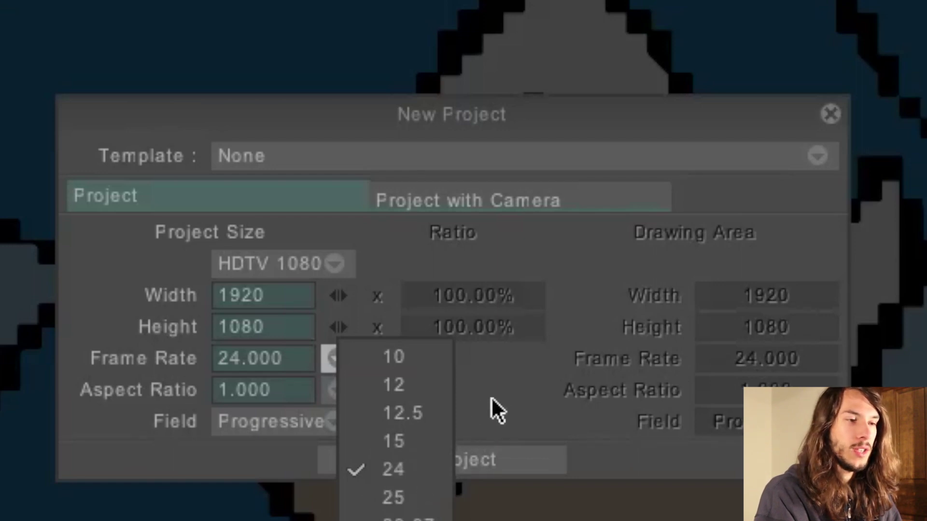
left_click(501, 374)
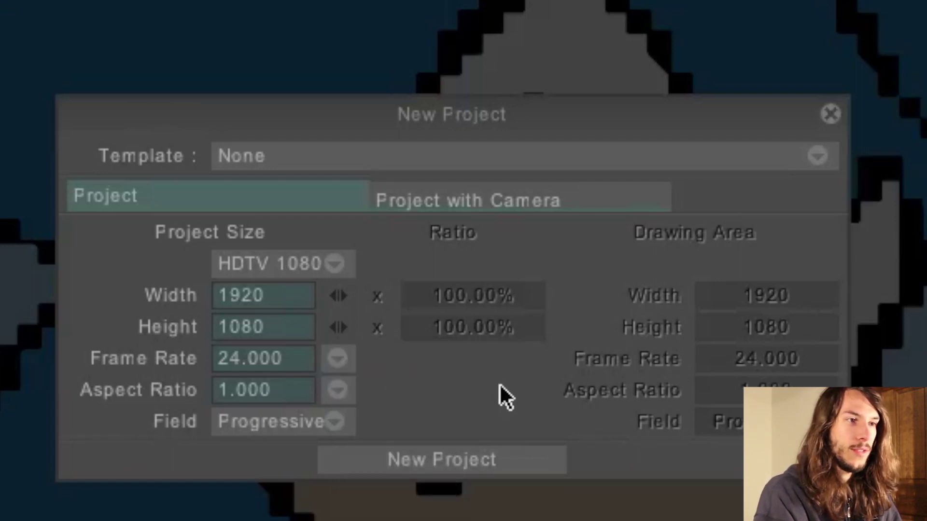
left_click(435, 464)
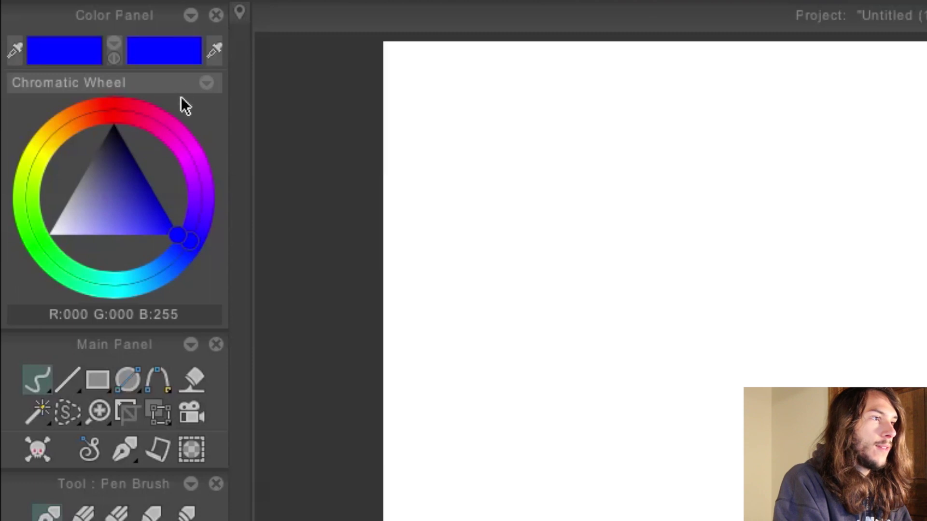
Set the drawing colour to violet on the Chromatic Wheel and use the pen's Stroke mode
mouse_move(187, 241)
left_mouse_down()
mouse_move(194, 213)
mouse_move(161, 120)
mouse_move(77, 99)
mouse_move(23, 161)
mouse_move(167, 126)
left_mouse_up()
left_click_drag(176, 210, 176, 197)
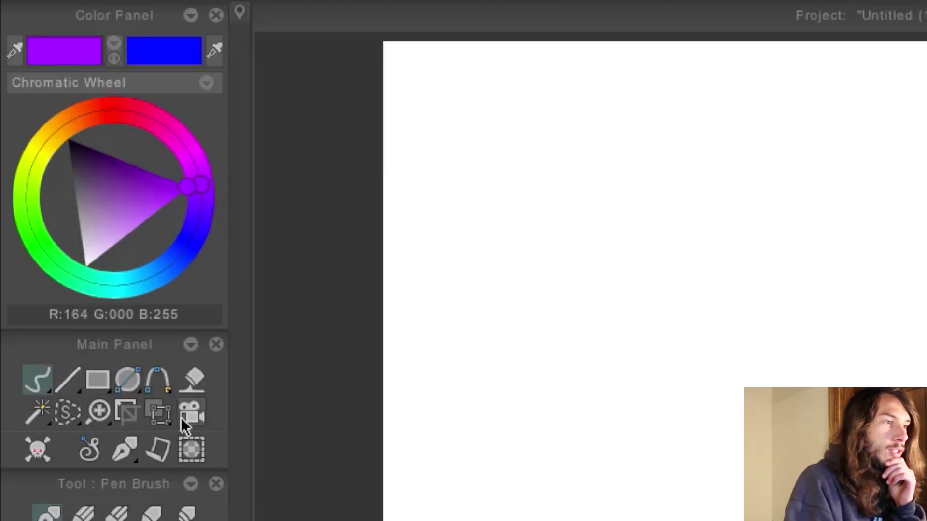
left_click(37, 381)
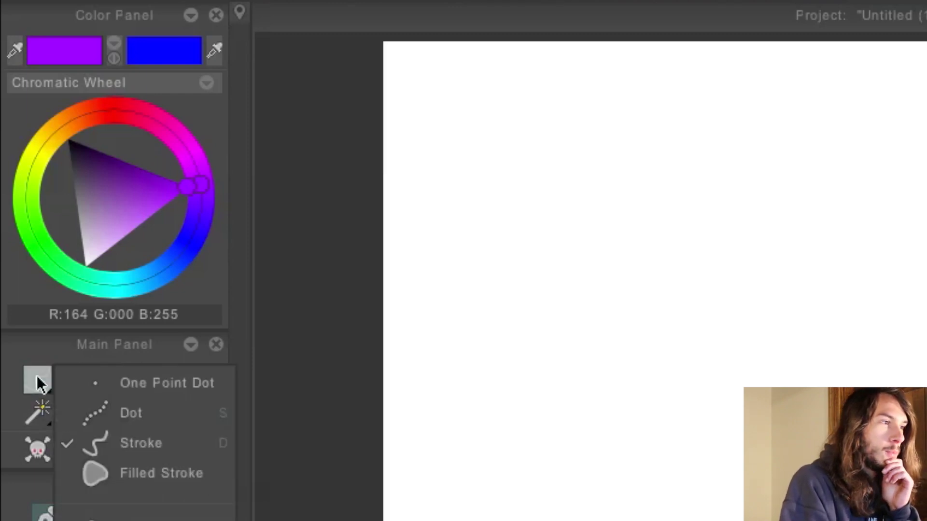
left_click(128, 443)
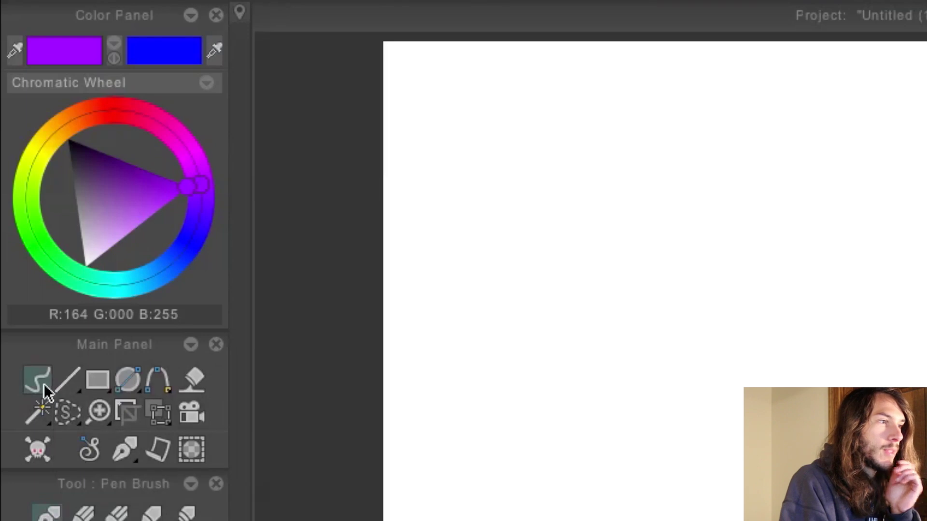
Draw a test curve and a vertical stroke, then clear them with Shift+K
mouse_move(647, 485)
left_mouse_down()
mouse_move(895, 347)
mouse_move(893, 383)
left_mouse_up()
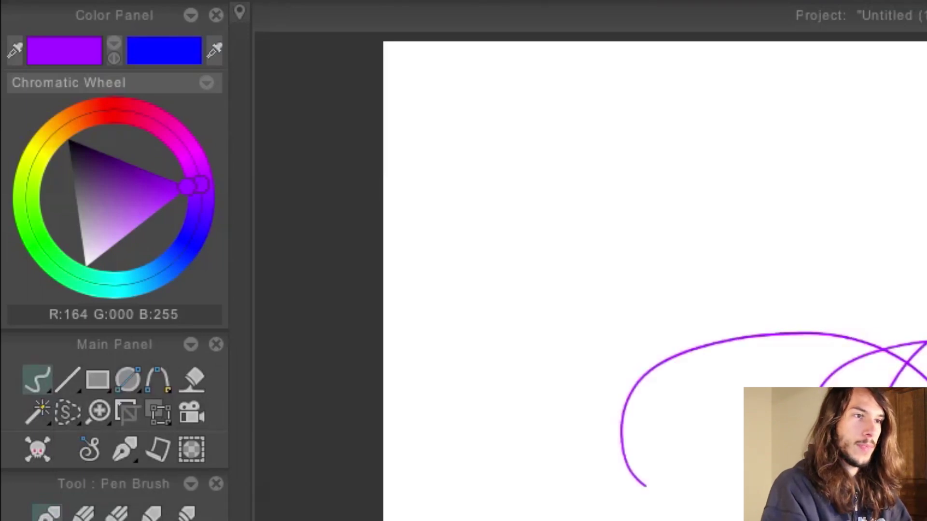
left_click_drag(779, 405, 771, 276)
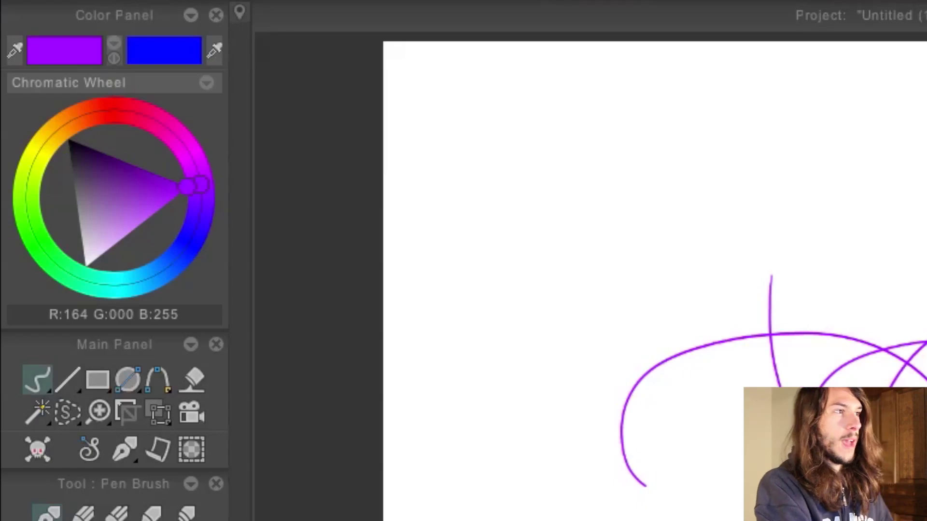
key("shift+k")
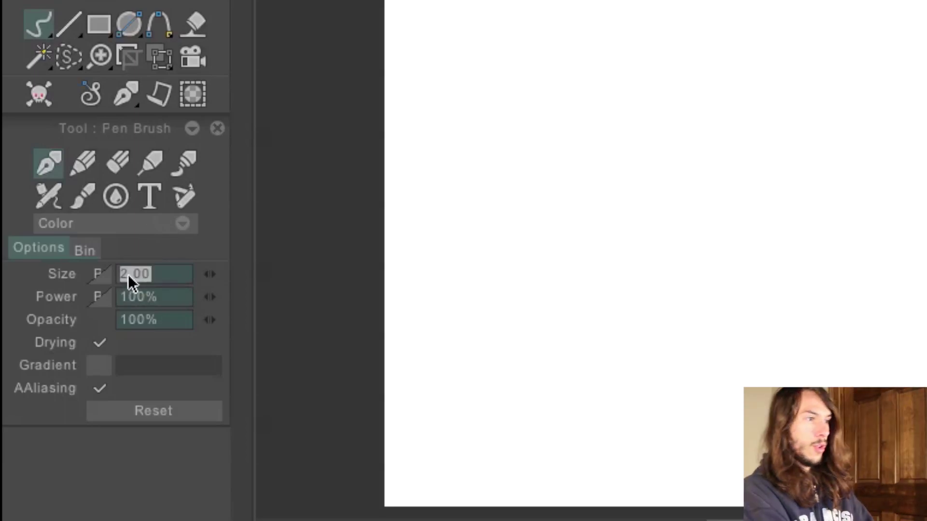
type("6")
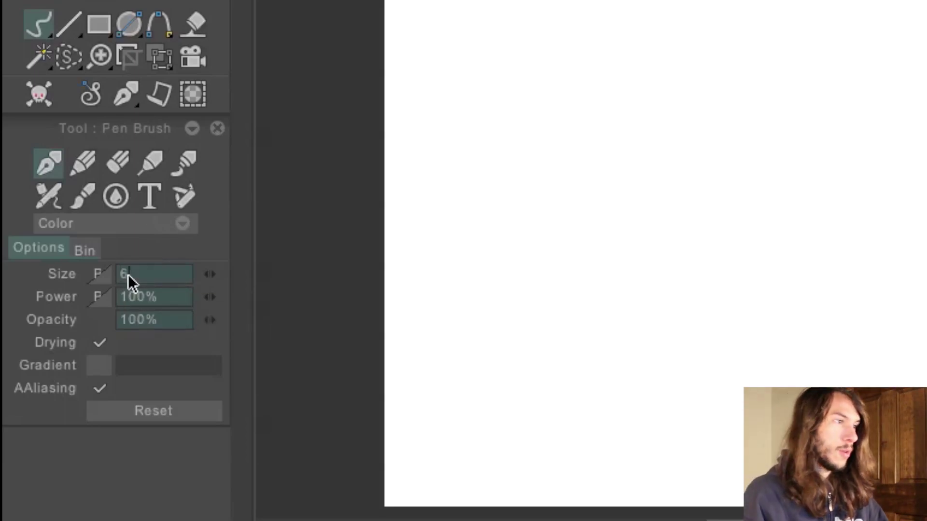
mouse_move(760, 138)
left_mouse_down()
mouse_move(848, 114)
mouse_move(772, 65)
left_mouse_up()
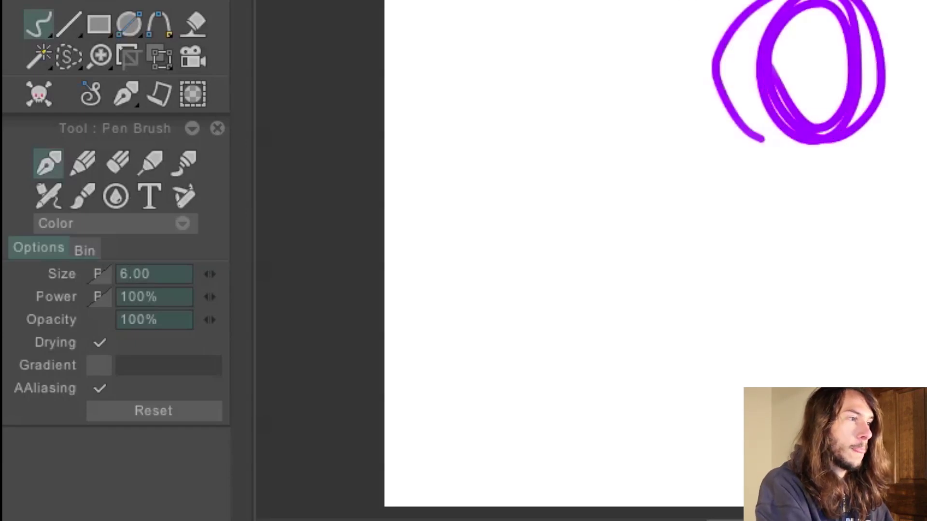
key("BackSpace")
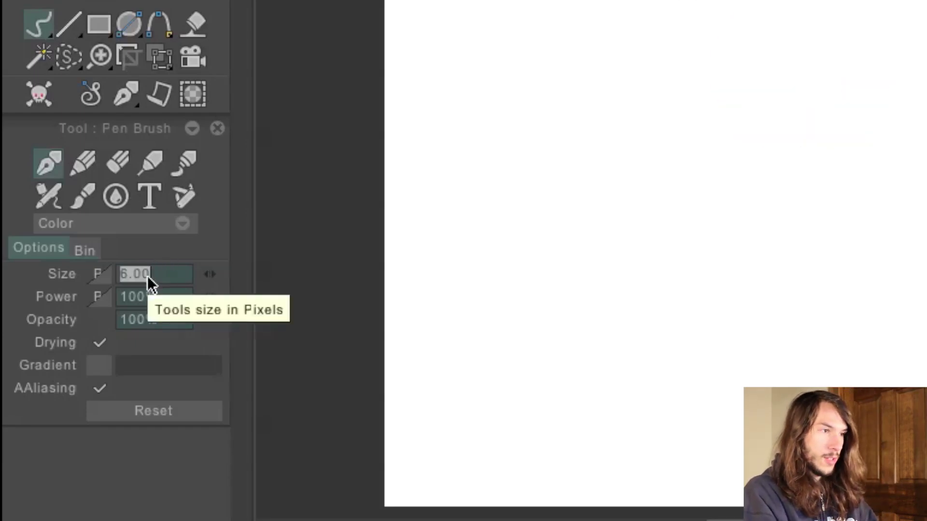
type("2")
key("Return")
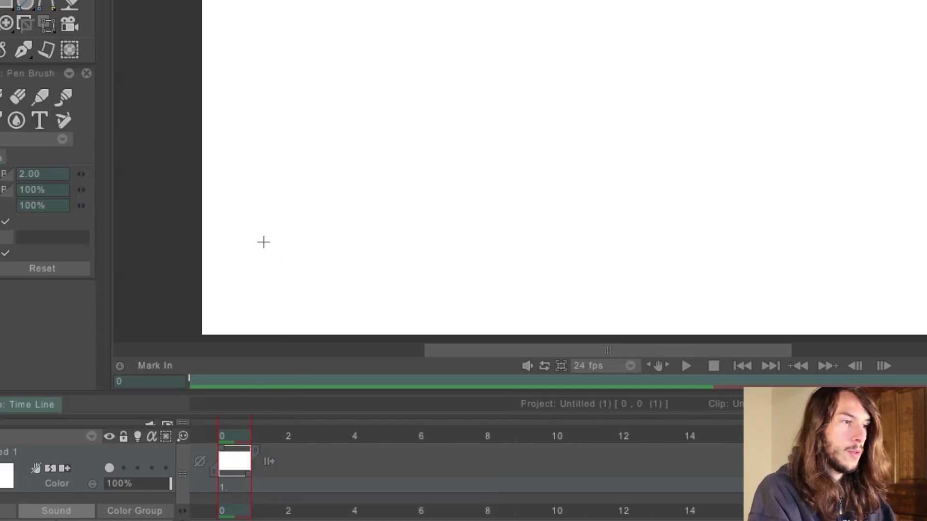
Draw a purple loop on frame 1 and step through the frames
key("Right")
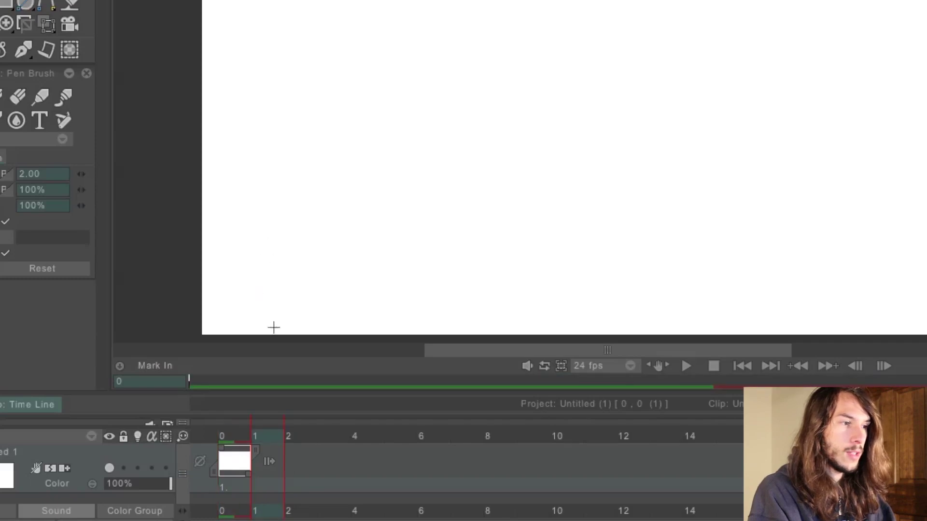
mouse_move(499, 48)
left_mouse_down()
mouse_move(550, 8)
mouse_move(487, 60)
left_mouse_up()
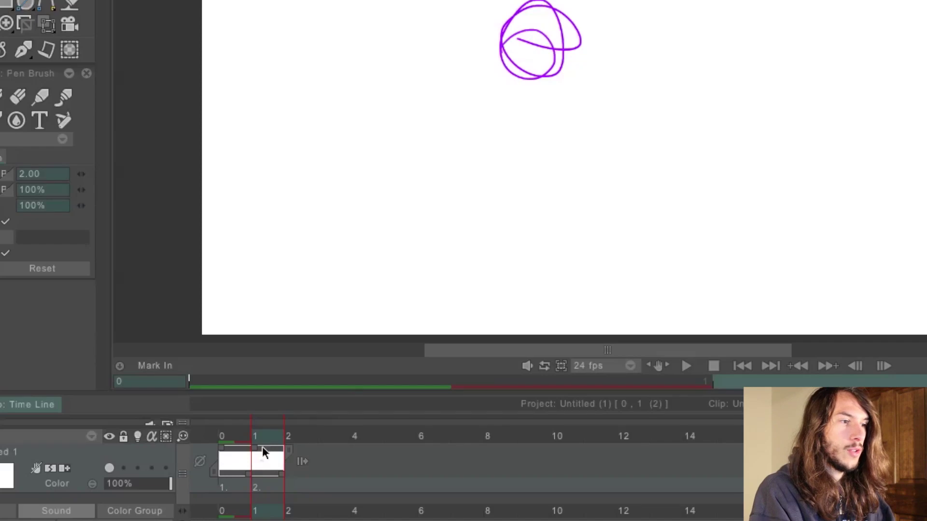
key("Left")
key("Right")
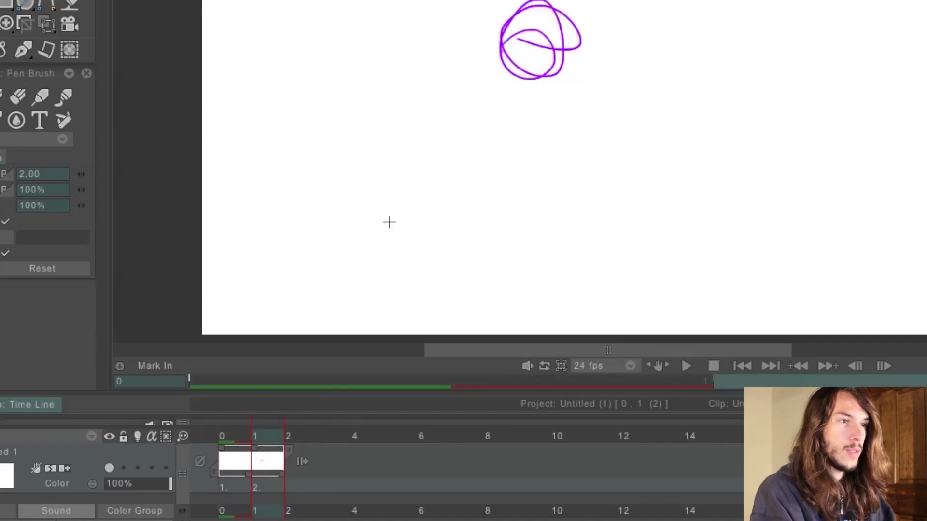
key("Right")
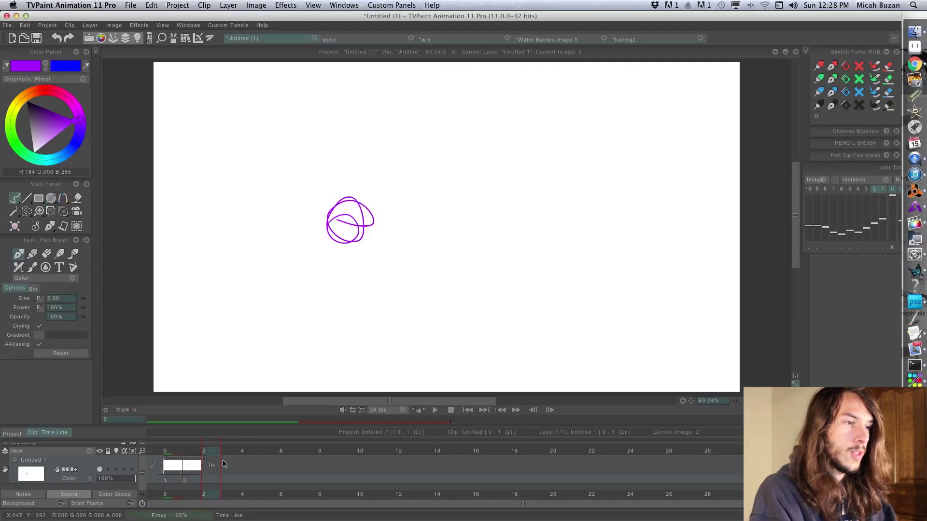
Set the layer's post-behaviour to None so the clip stops repeating, and check the drawn frames
left_click(301, 463)
left_click(323, 470)
key("Left")
key("Right")
key("Left")
key("Right")
key("Left")
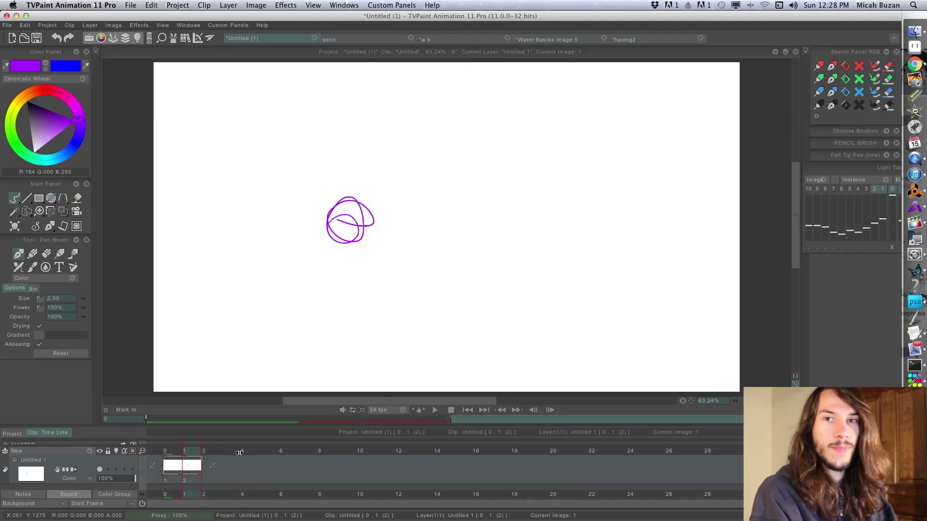
Draw purple loop, spiral and scribble images for the third to fifth frames, then float the Light Table panel
key("Right")
left_click_drag(346, 220, 368, 213)
key("Left")
key("Left")
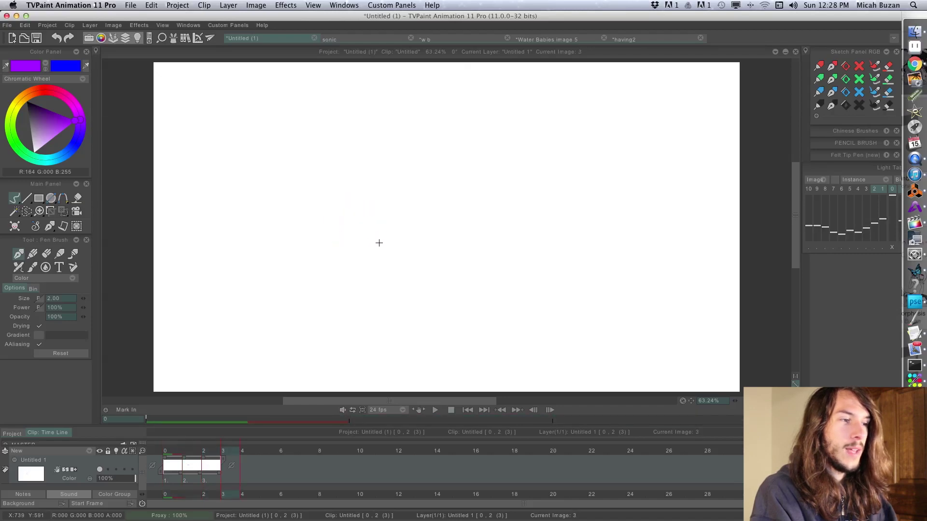
mouse_move(374, 250)
left_mouse_down()
mouse_move(408, 215)
mouse_move(381, 205)
mouse_move(400, 228)
left_mouse_up()
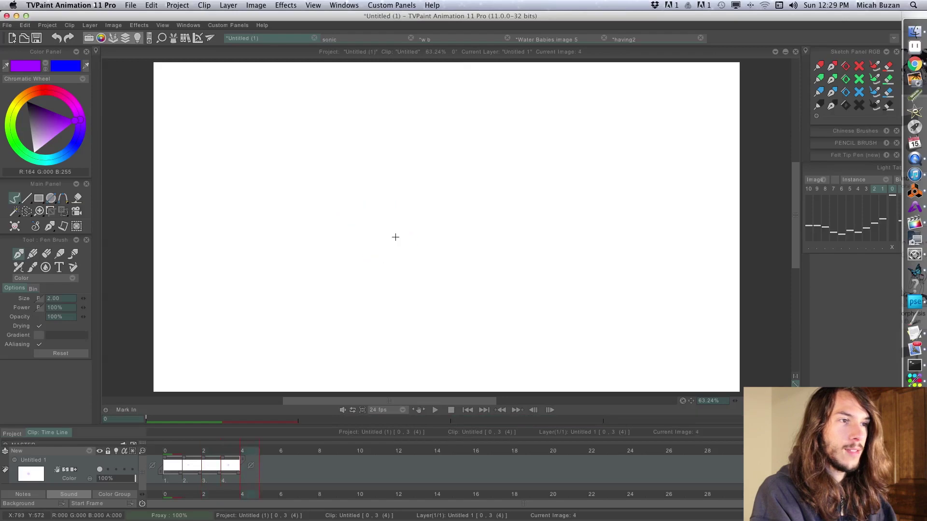
mouse_move(422, 203)
left_mouse_down()
mouse_move(420, 221)
mouse_move(381, 244)
left_mouse_up()
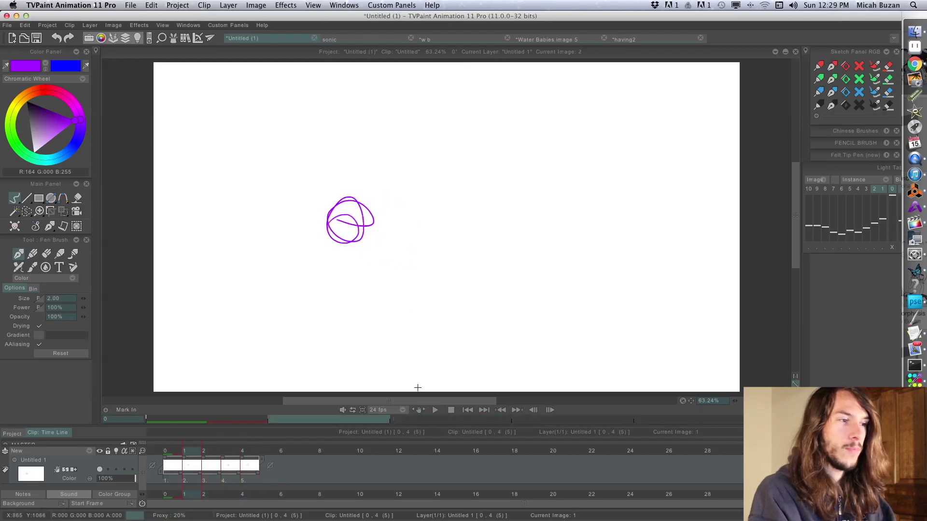
left_click_drag(838, 169, 622, 90)
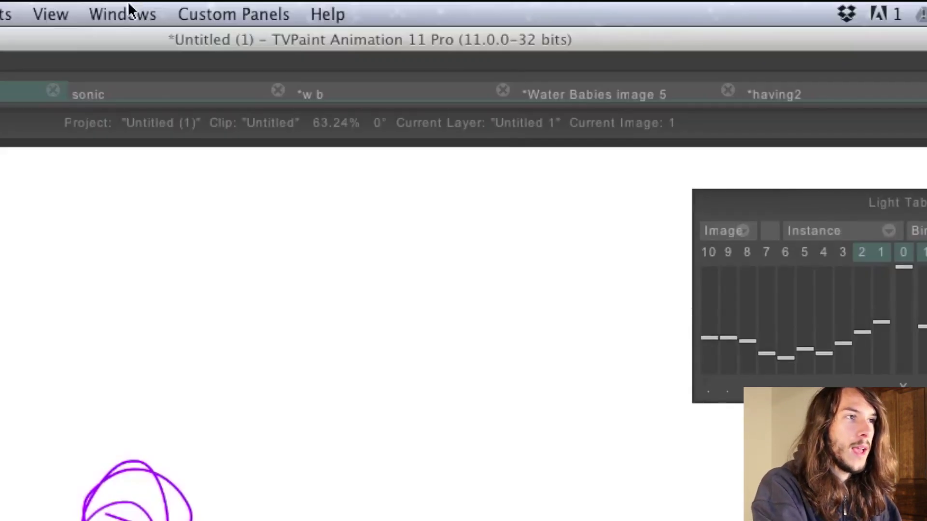
Open the Light Table panel from the panel list and position it over the canvas
left_click(124, 18)
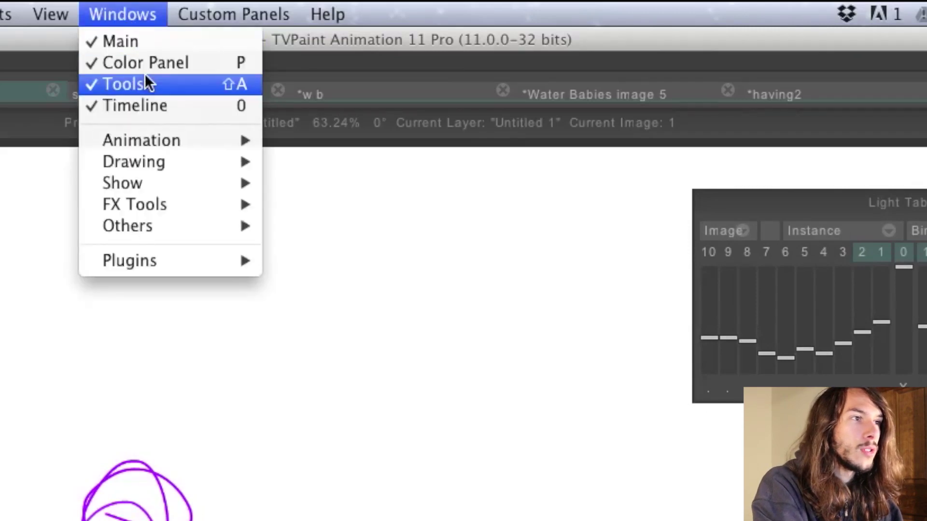
mouse_move(161, 139)
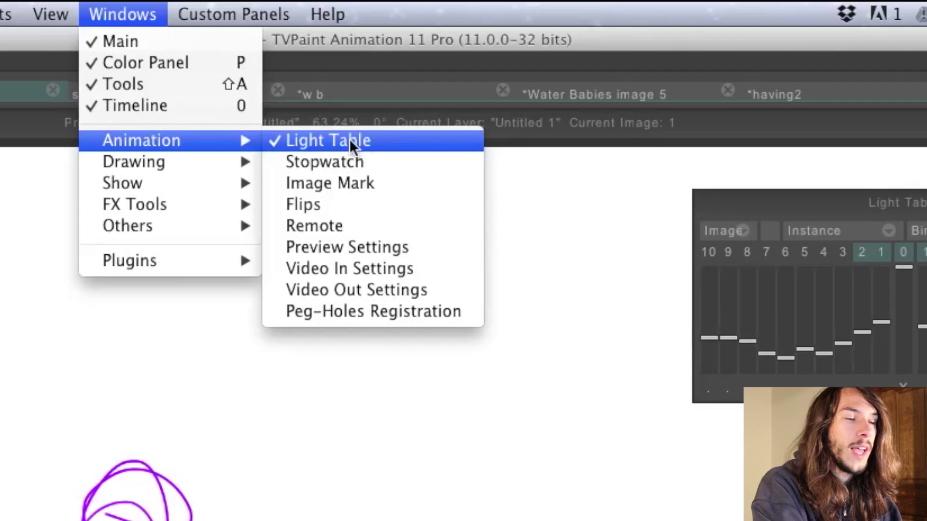
left_click(919, 207)
left_click_drag(726, 55, 404, 153)
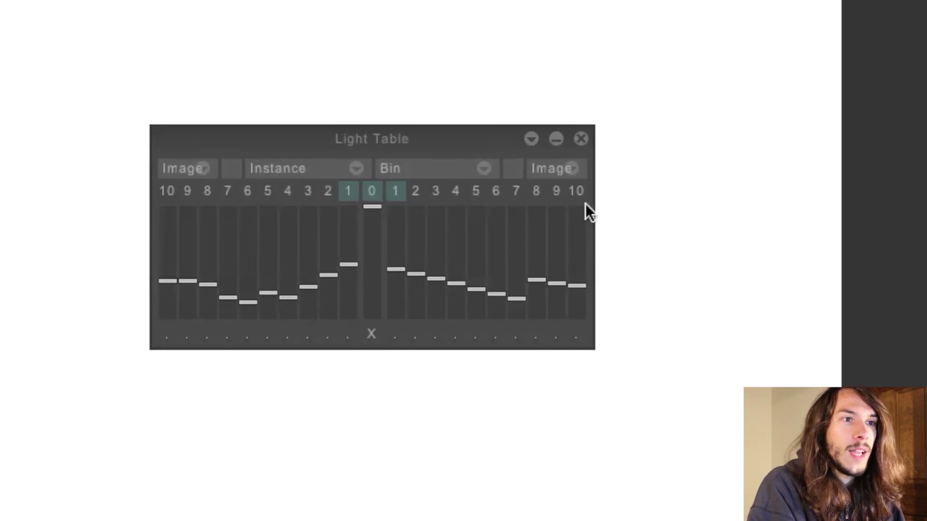
Enable the previous-frame onion skin, adjust current-frame strength, and activate light table on Untitled 1
left_click(348, 193)
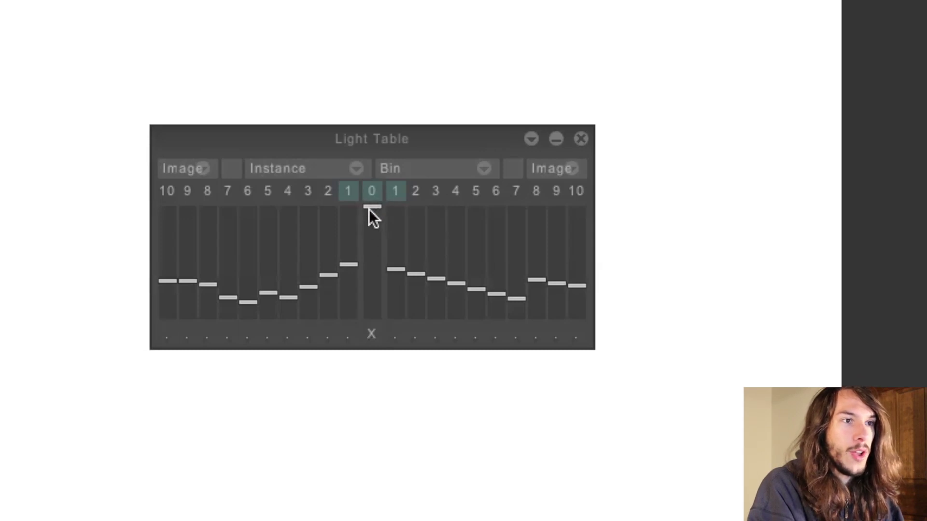
left_click_drag(372, 319, 374, 270)
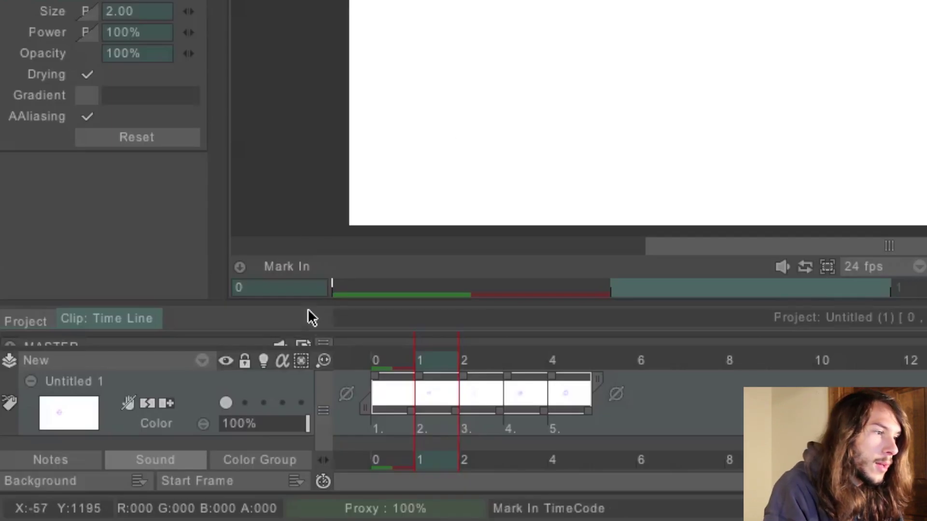
left_click(268, 381)
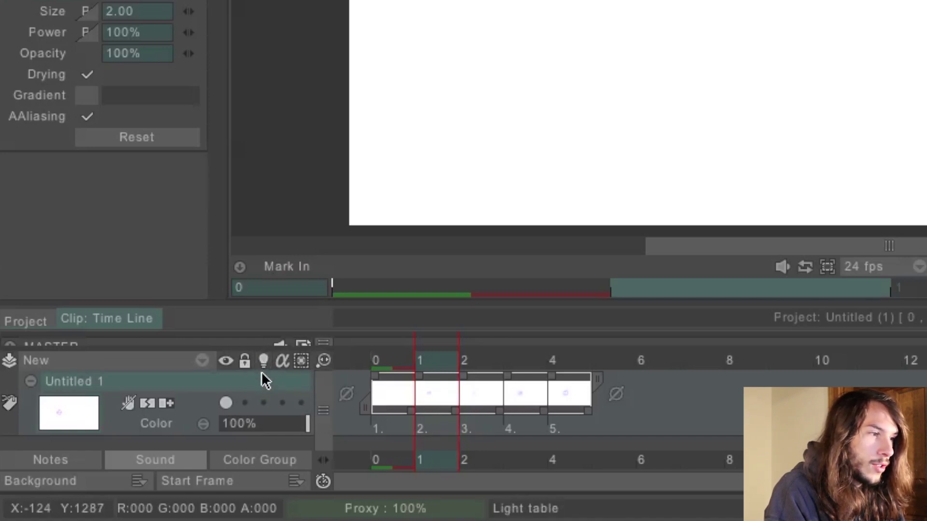
left_click(263, 404)
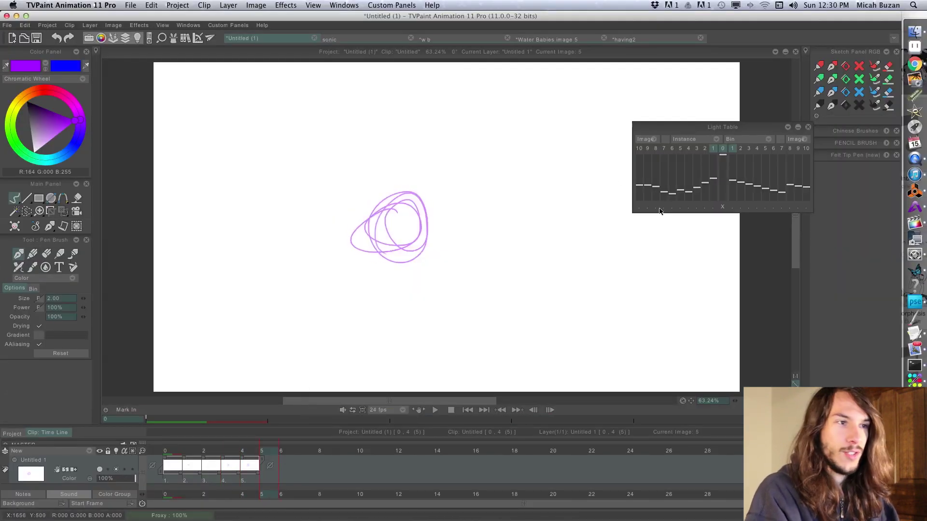
Scribble a large dense purple oval on image 4, then advance to blank image 6
left_click_drag(702, 124, 701, 109)
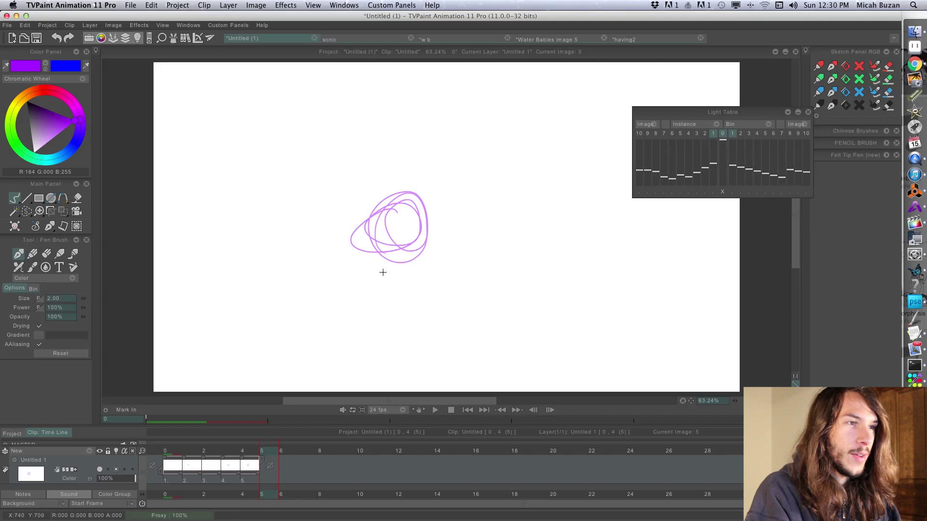
key("Left")
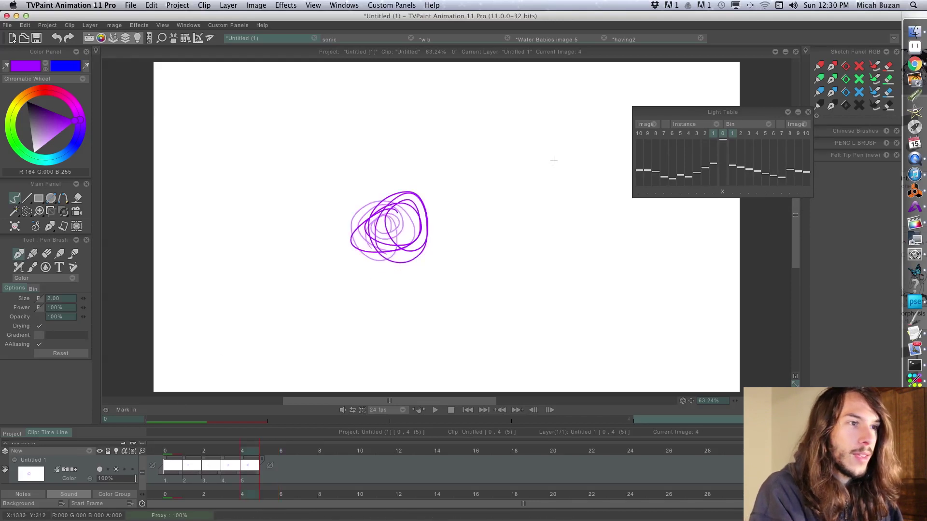
mouse_move(370, 223)
left_mouse_down()
mouse_move(366, 241)
mouse_move(417, 258)
mouse_move(420, 193)
mouse_move(387, 208)
mouse_move(409, 240)
left_mouse_up()
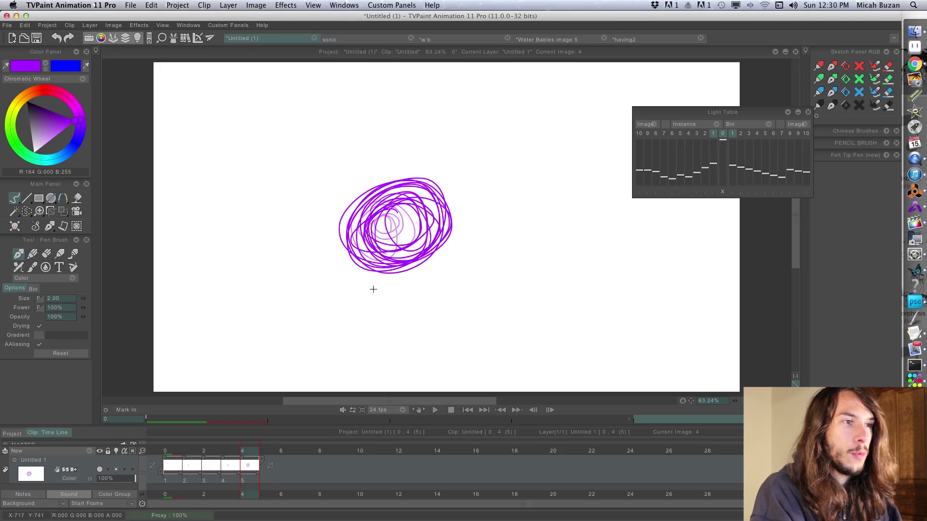
key("Right")
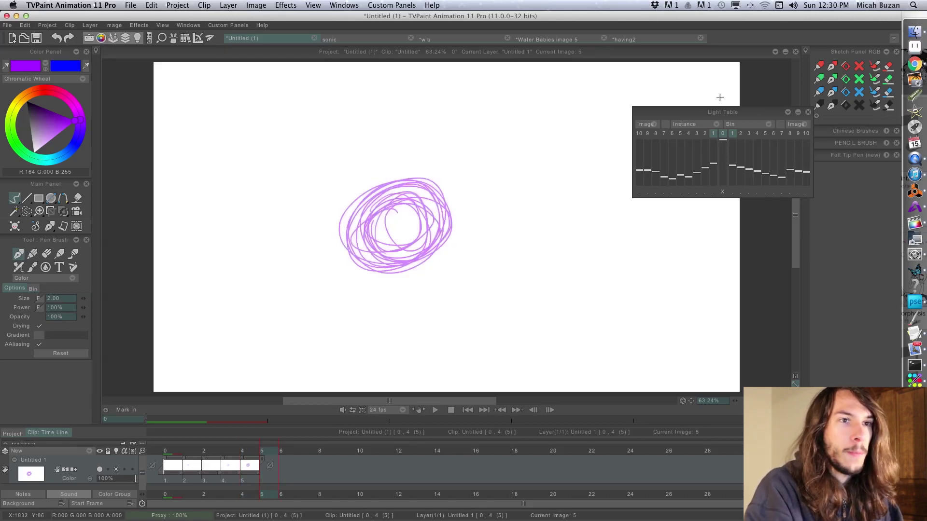
key("Right")
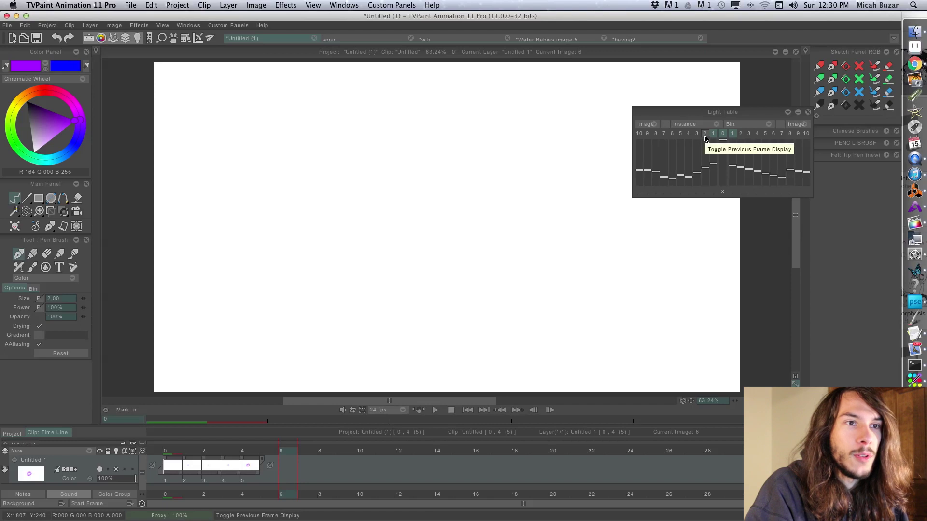
Extend onion skins to six previous frames, then keep only the first previous frame on
left_click(705, 137)
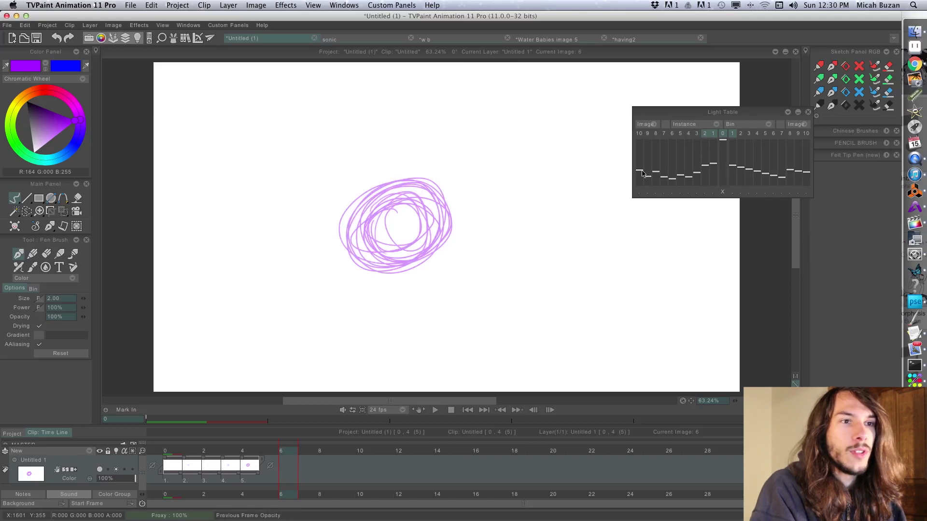
left_click(689, 134)
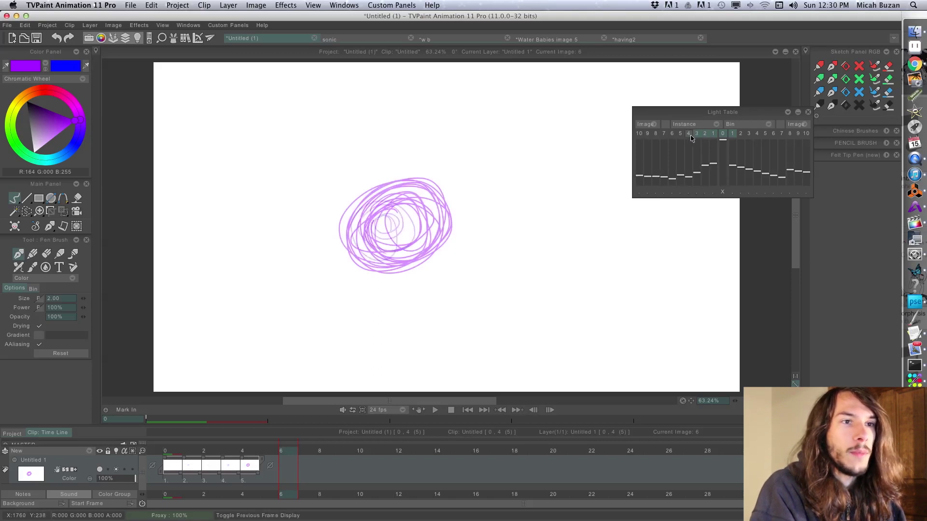
left_click(680, 136)
left_click(672, 137)
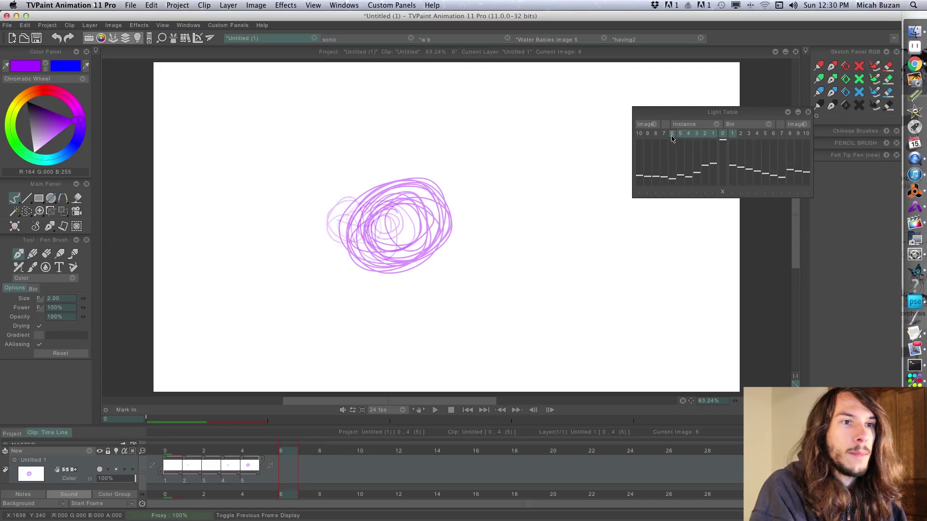
left_click_drag(676, 137, 704, 139)
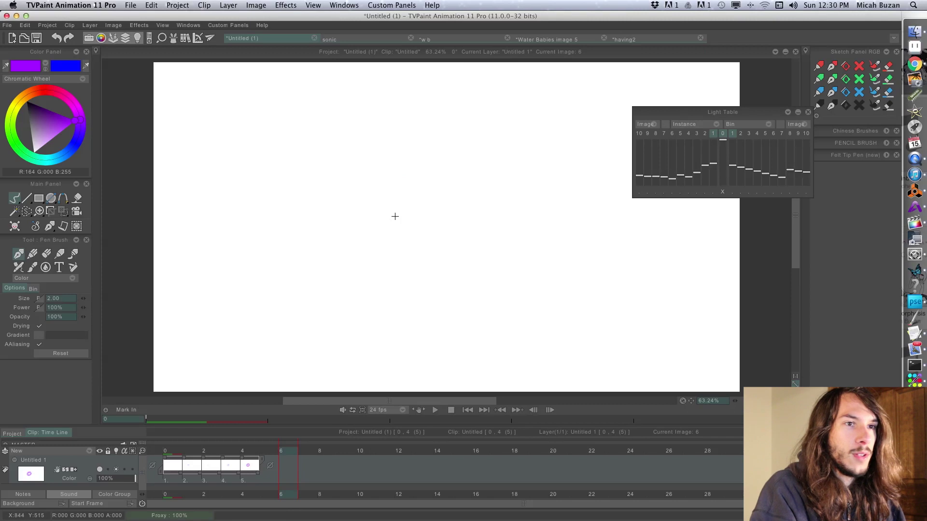
Compare images 5 and 6, return to image 4, and select frames 1 through 5
key("Left")
key("Right")
key("Left")
key("Right")
key("Left")
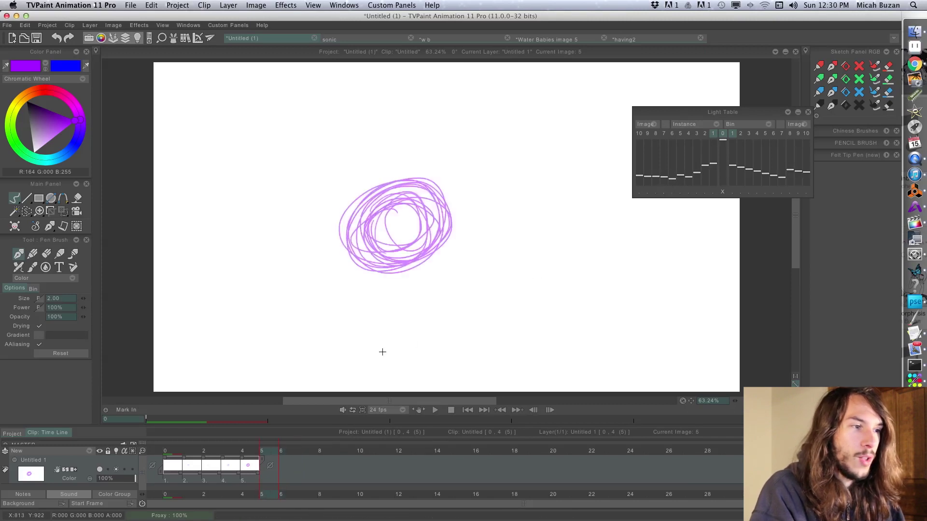
left_click(255, 451)
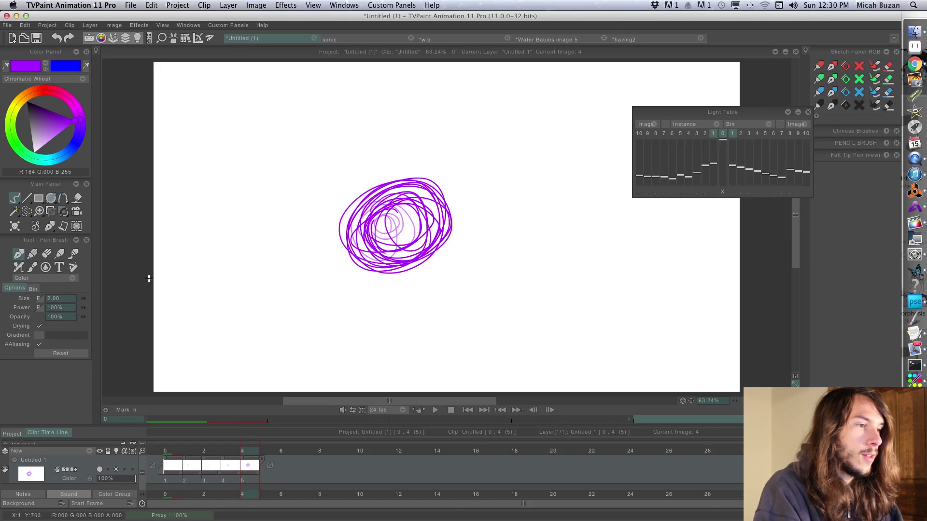
left_click_drag(254, 483, 169, 480)
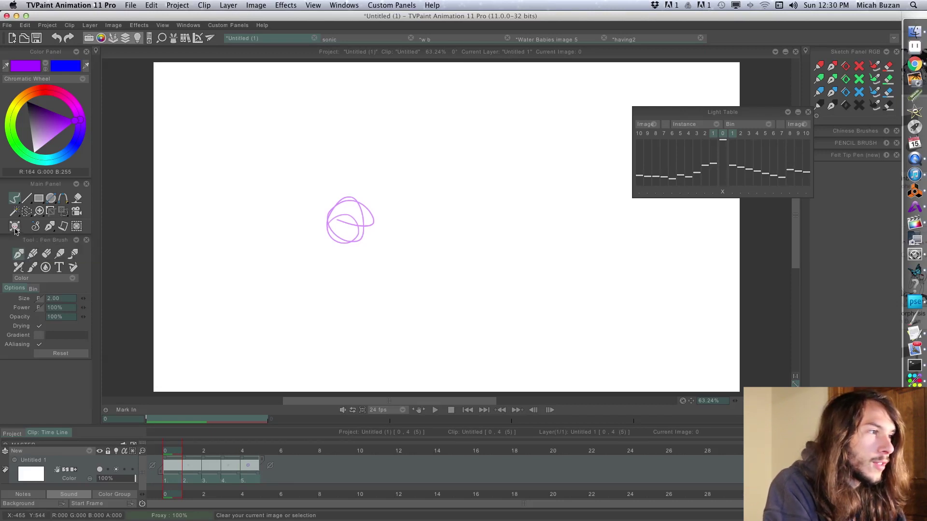
Clear the drawings from selected frames 1–5 and move the Light Table panel to the right side
left_click(15, 231)
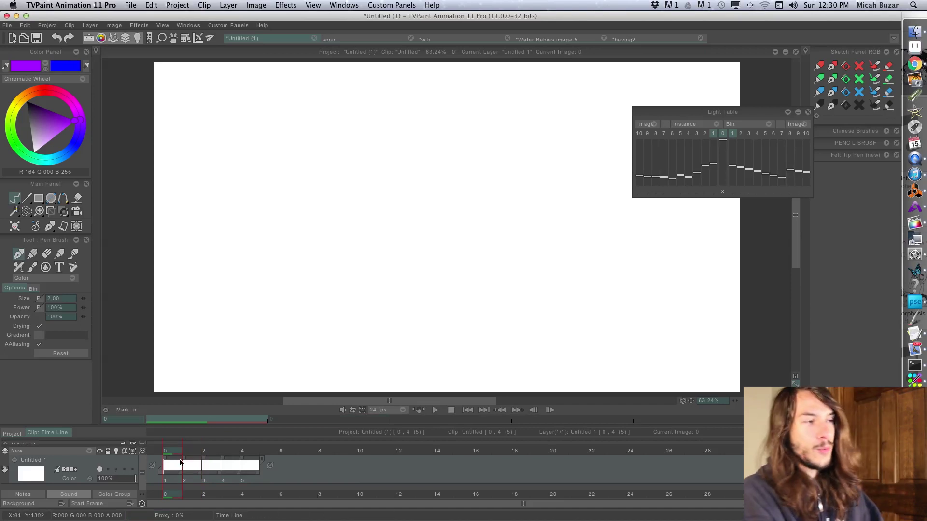
mouse_move(743, 111)
left_mouse_down()
mouse_move(800, 101)
mouse_move(863, 177)
mouse_move(885, 172)
left_mouse_up()
mouse_move(805, 176)
left_mouse_down()
mouse_move(821, 182)
mouse_move(793, 161)
mouse_move(794, 169)
left_mouse_up()
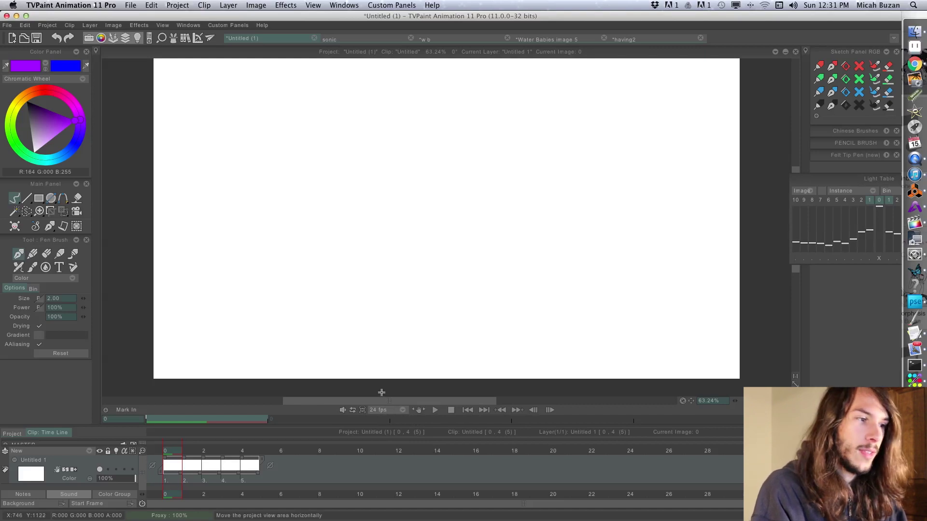
Set the playback frame rate under the canvas to 12 fps
left_click(388, 410)
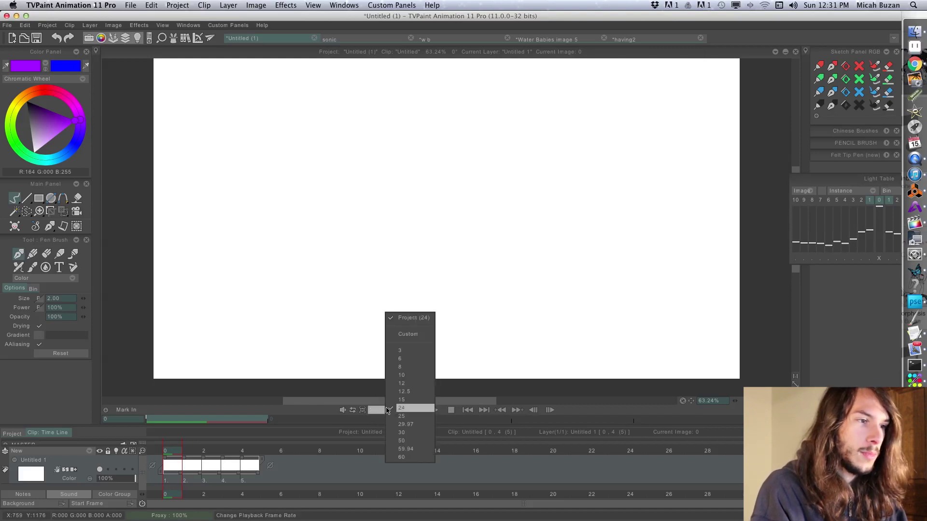
left_click(416, 384)
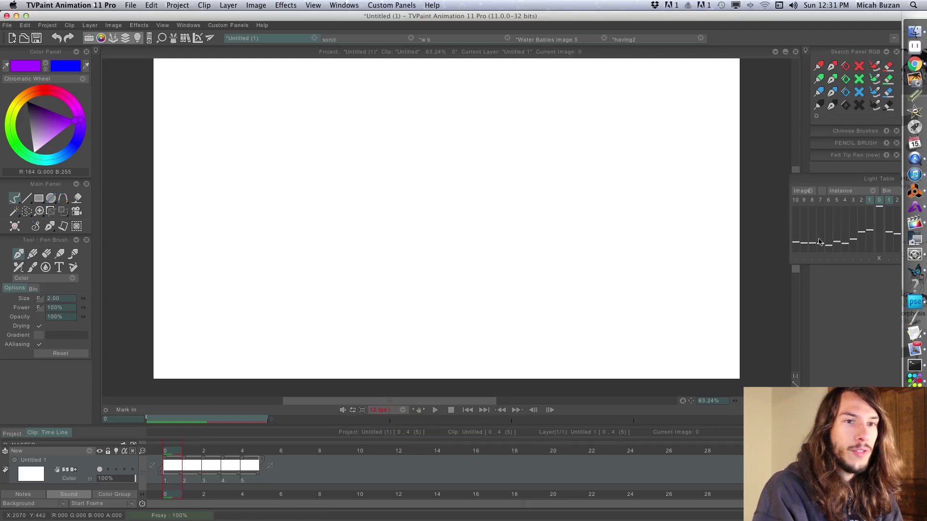
mouse_move(797, 268)
left_mouse_down()
mouse_move(796, 258)
mouse_move(796, 266)
left_mouse_up()
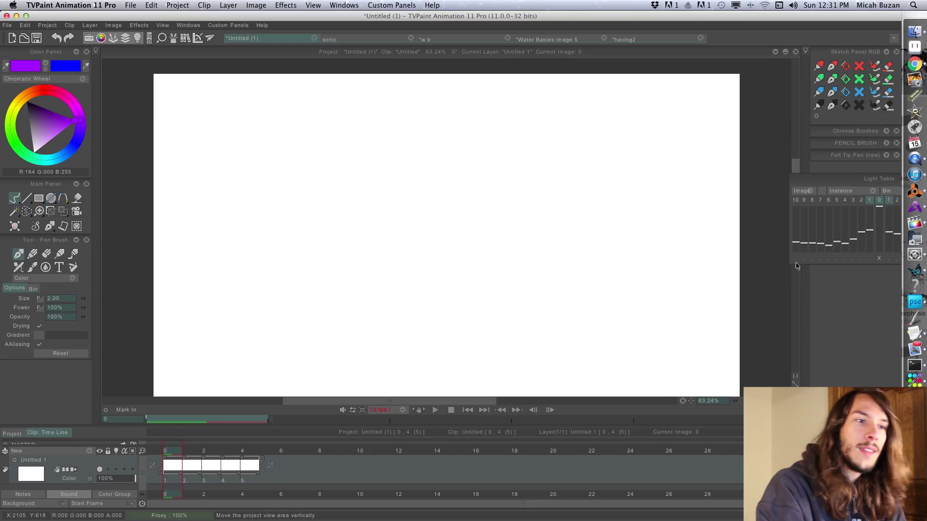
left_click_drag(795, 166, 792, 181)
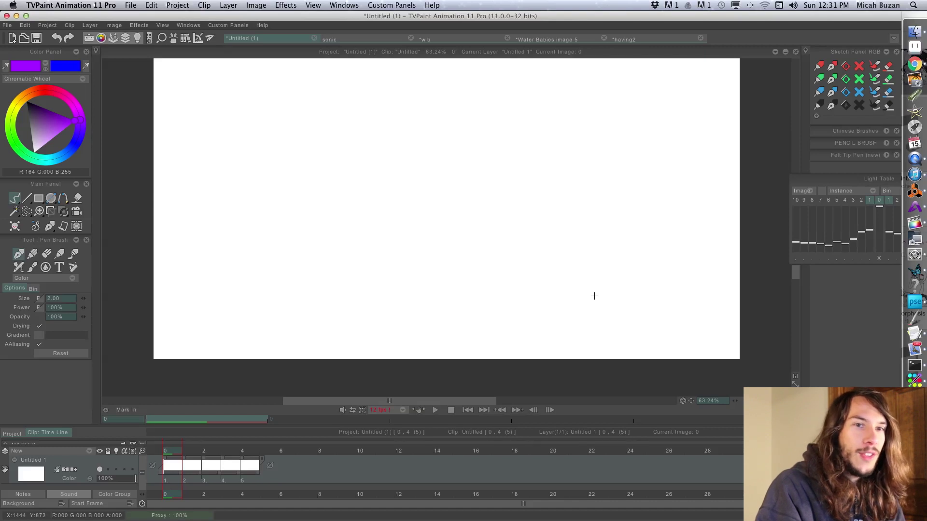
Hide the timeline to give the canvas more room
left_click_drag(797, 279, 797, 268)
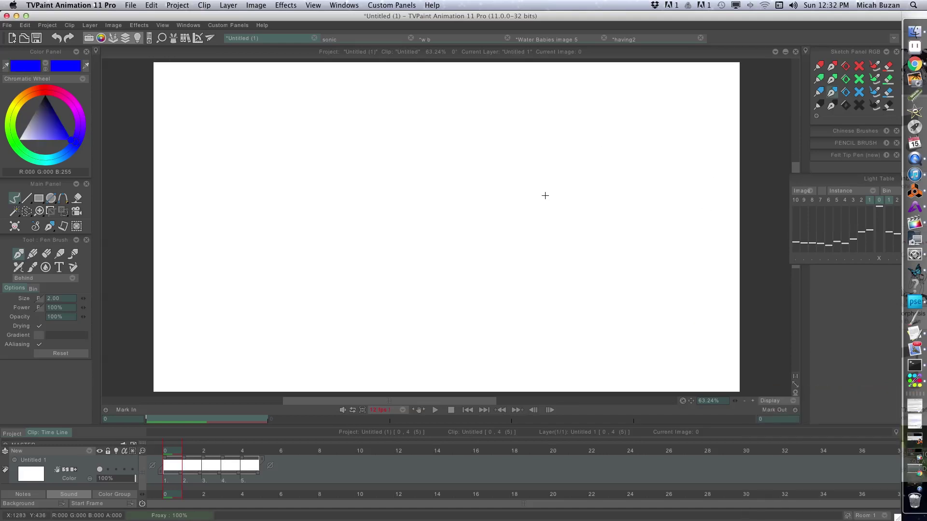
key("Down")
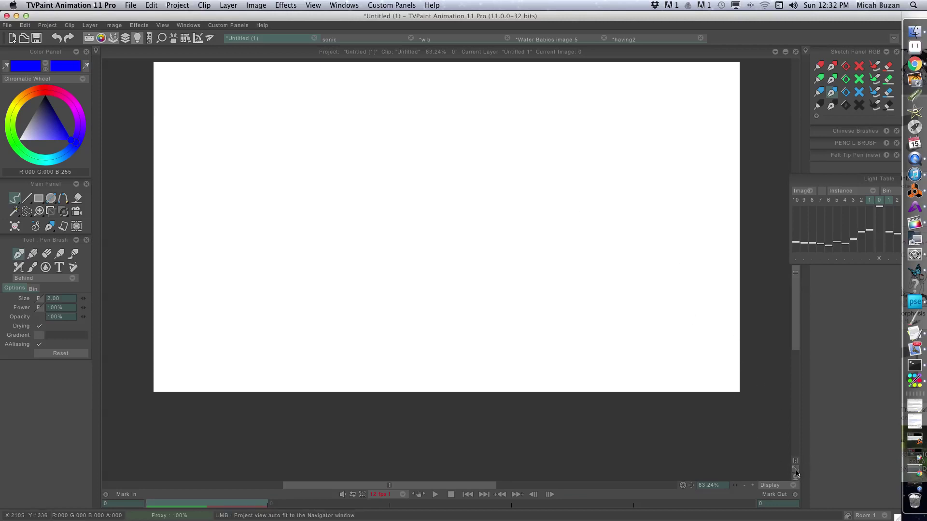
Fit the view, then draw the head outline, nose tick, two eyes and a zigzag mouth
left_click(796, 469)
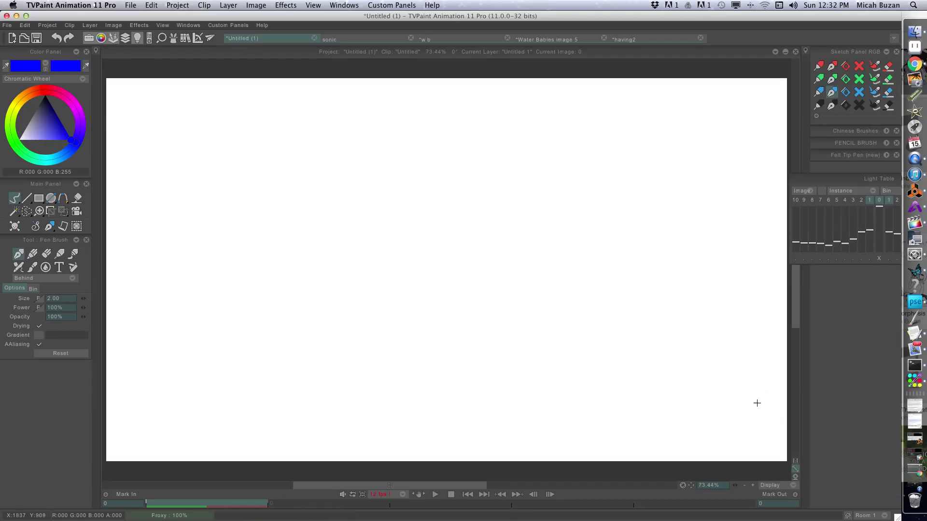
double_click(705, 487)
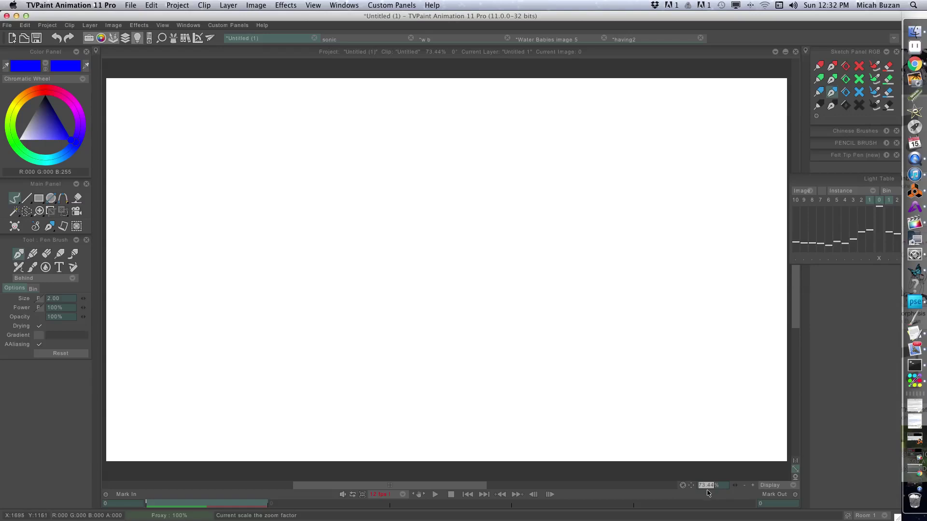
mouse_move(424, 300)
left_mouse_down()
mouse_move(502, 326)
mouse_move(423, 299)
left_mouse_up()
mouse_move(464, 278)
left_mouse_down()
mouse_move(458, 288)
mouse_move(474, 282)
left_mouse_up()
mouse_move(512, 288)
left_mouse_down()
mouse_move(532, 279)
mouse_move(510, 289)
left_mouse_up()
left_click_drag(515, 279, 520, 278)
mouse_move(480, 315)
left_mouse_down()
mouse_move(509, 301)
mouse_move(528, 305)
left_mouse_up()
Set the zoom to 100% and add two large ears with inner loops and a scribbled nose
type("100")
key("Return")
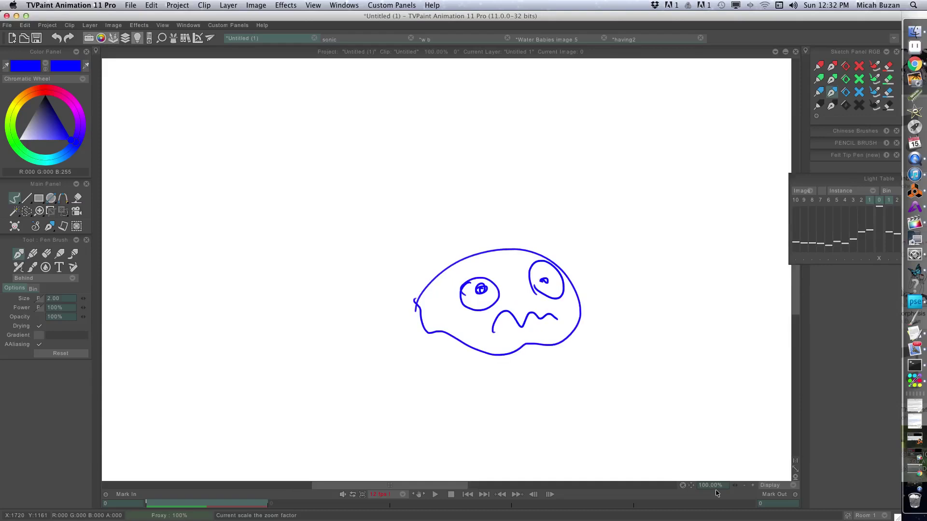
mouse_move(430, 284)
left_mouse_down()
mouse_move(400, 222)
mouse_move(446, 201)
mouse_move(492, 246)
mouse_move(560, 181)
mouse_move(585, 218)
mouse_move(564, 272)
left_mouse_up()
mouse_move(448, 266)
left_mouse_down()
mouse_move(432, 227)
mouse_move(451, 265)
left_mouse_up()
mouse_move(511, 300)
left_mouse_down()
mouse_move(516, 288)
mouse_move(511, 302)
left_mouse_up()
mouse_move(522, 254)
left_mouse_down()
mouse_move(536, 215)
mouse_move(558, 225)
mouse_move(550, 255)
mouse_move(515, 250)
mouse_move(536, 255)
mouse_move(471, 257)
mouse_move(436, 271)
mouse_move(459, 260)
mouse_move(416, 302)
mouse_move(434, 276)
mouse_move(418, 308)
mouse_move(430, 332)
mouse_move(465, 338)
left_mouse_up()
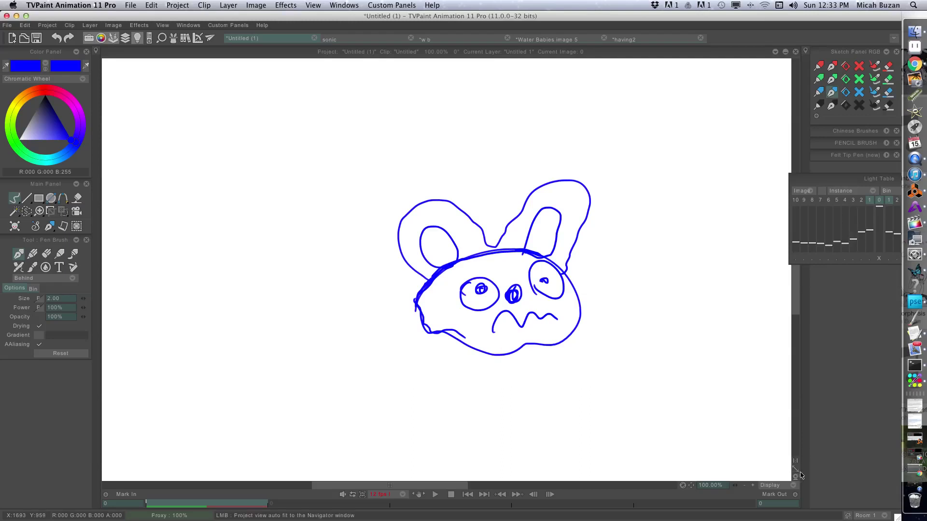
Fit the view, undo a stray blue dot, and return the zoom to 100%
left_click(796, 473)
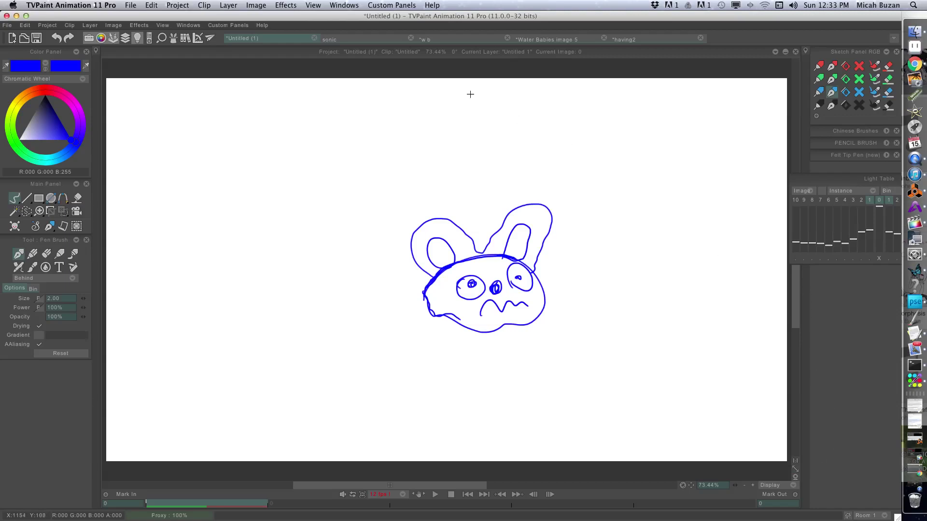
left_click(256, 16)
left_click(366, 236)
key("ctrl+z")
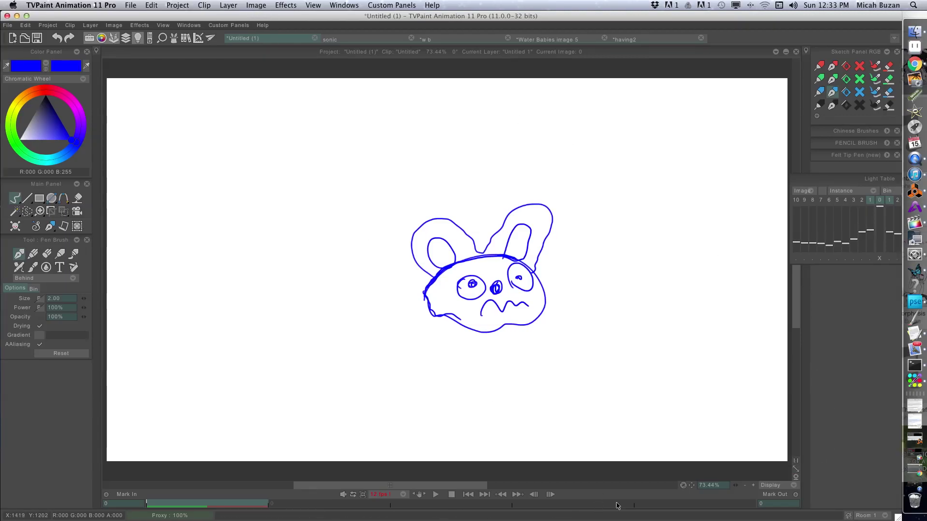
left_click(796, 460)
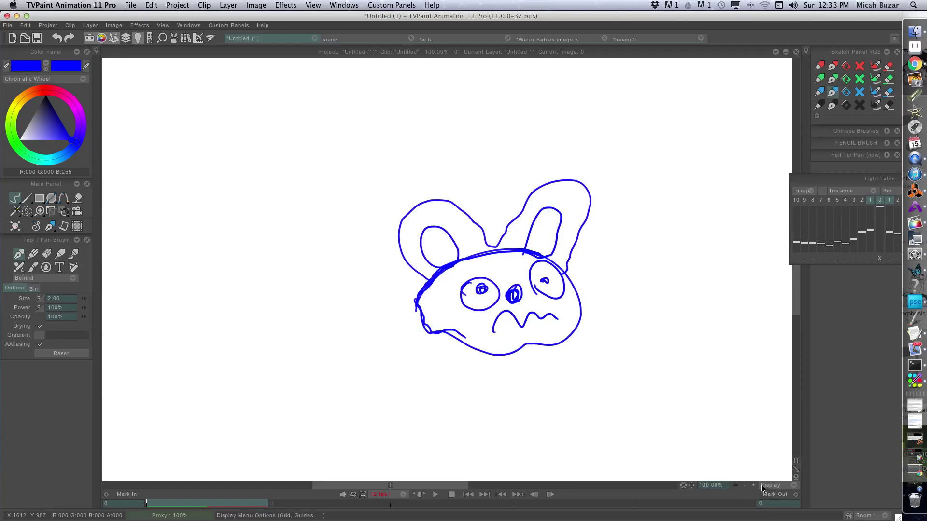
Restore the timeline, clear the creature sketch from image 0, and nudge the Light Table panel right
key("Tab")
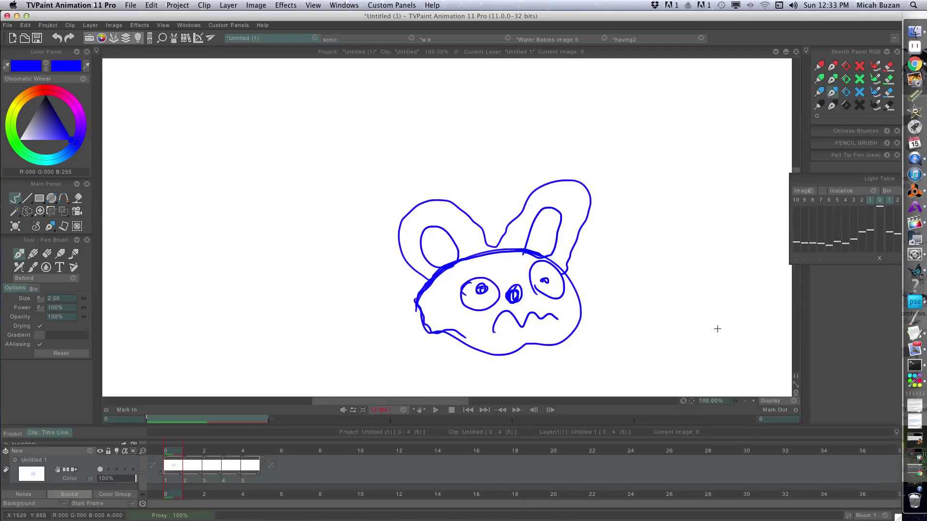
left_click(330, 452)
left_click_drag(197, 450, 163, 452)
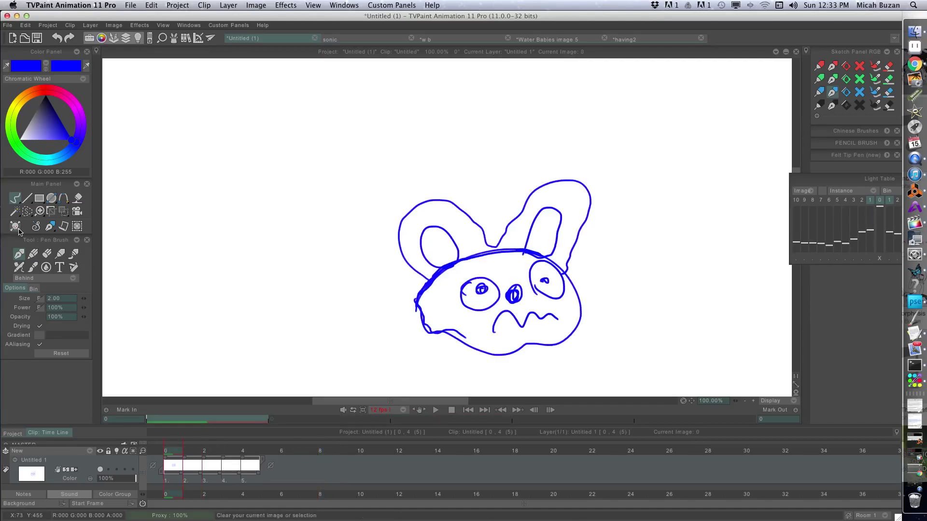
left_click(15, 226)
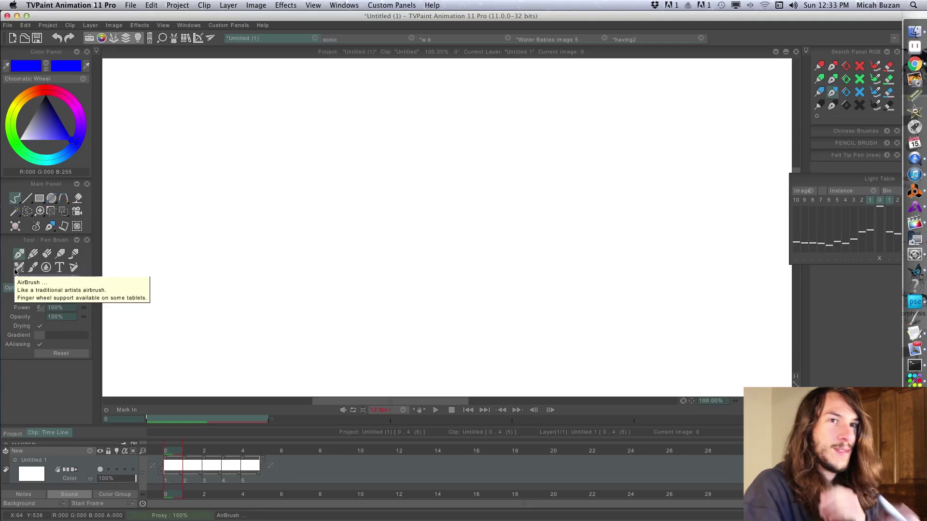
left_click_drag(863, 179, 876, 180)
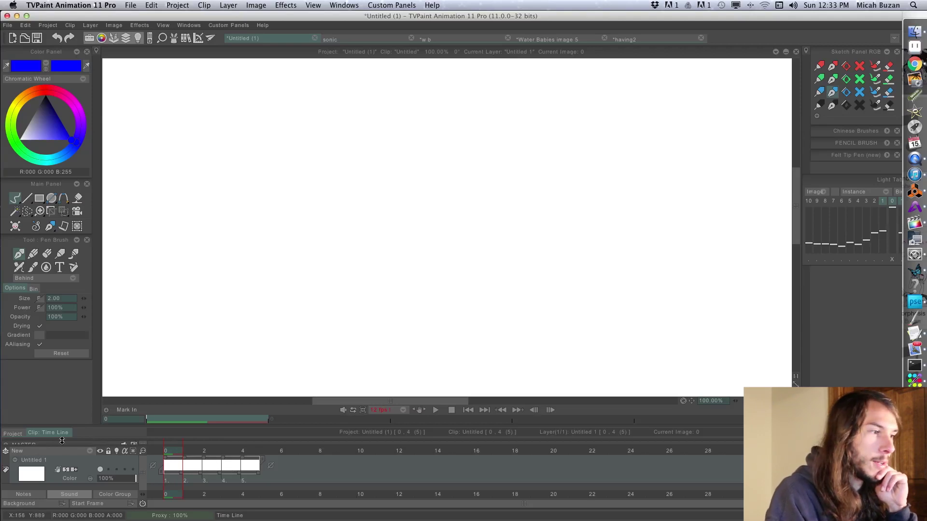
Add a new animation layer and draw long blue wavy hill lines across the canvas
left_click(74, 453)
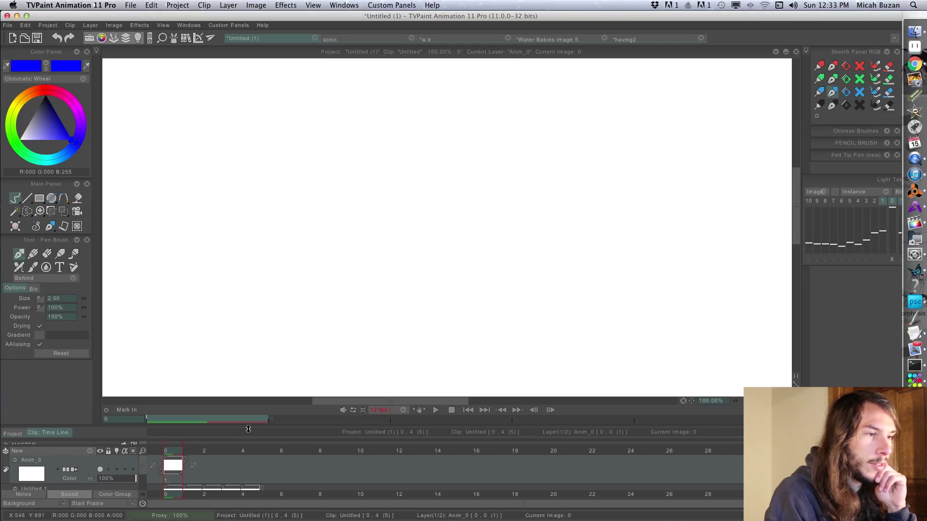
left_click_drag(248, 424, 245, 433)
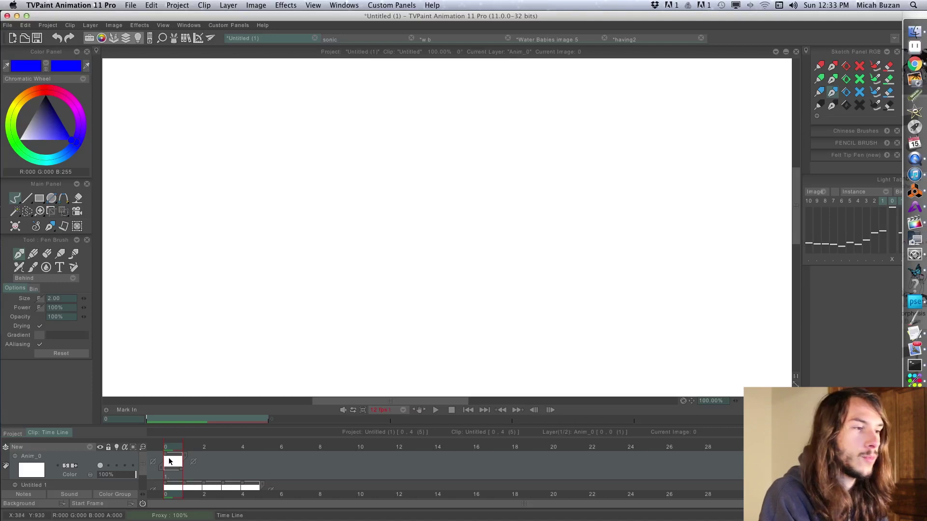
mouse_move(133, 334)
left_mouse_down()
mouse_move(318, 277)
mouse_move(679, 300)
left_mouse_up()
mouse_move(341, 295)
left_mouse_down()
mouse_move(381, 225)
mouse_move(564, 259)
left_mouse_up()
left_click_drag(595, 225, 647, 293)
Hand-write the blue 'Bal' background label above the hills
left_click_drag(304, 165, 318, 218)
left_click_drag(373, 164, 384, 188)
mouse_move(410, 154)
left_mouse_down()
mouse_move(405, 189)
mouse_move(415, 190)
left_mouse_up()
left_click_drag(439, 137, 434, 180)
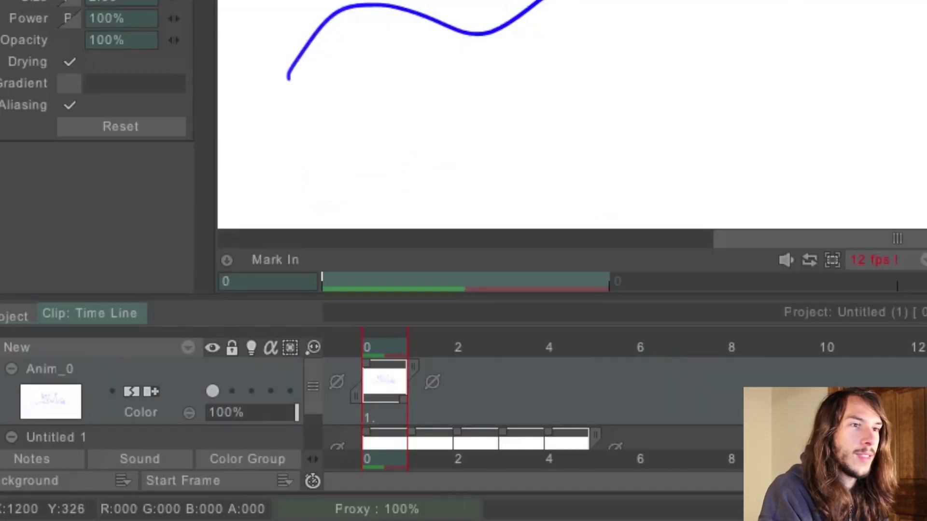
Set the layer's after-clip behaviour to Hold
left_click(431, 382)
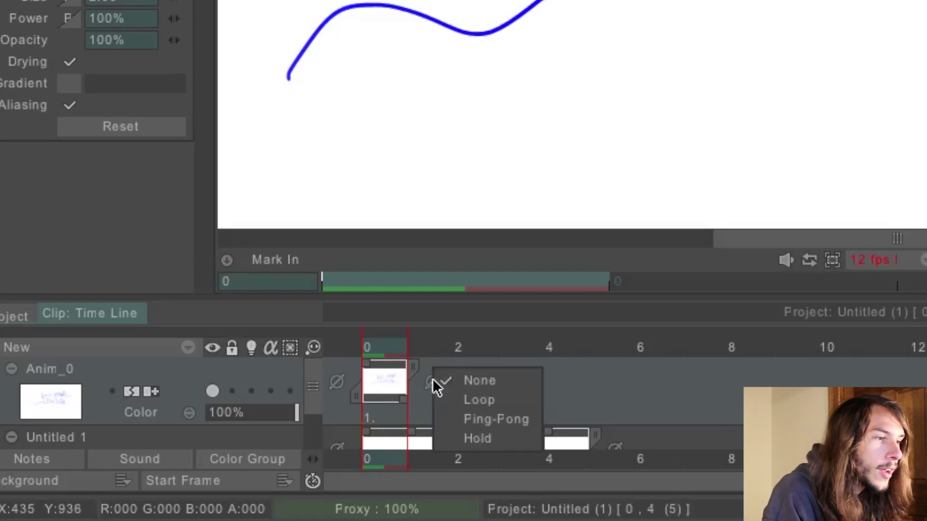
left_click(505, 438)
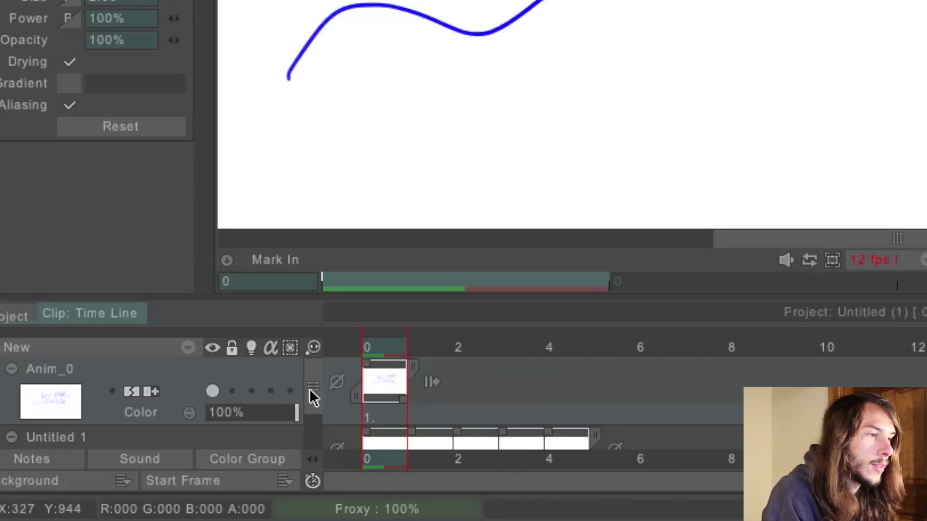
left_click_drag(309, 389, 315, 395)
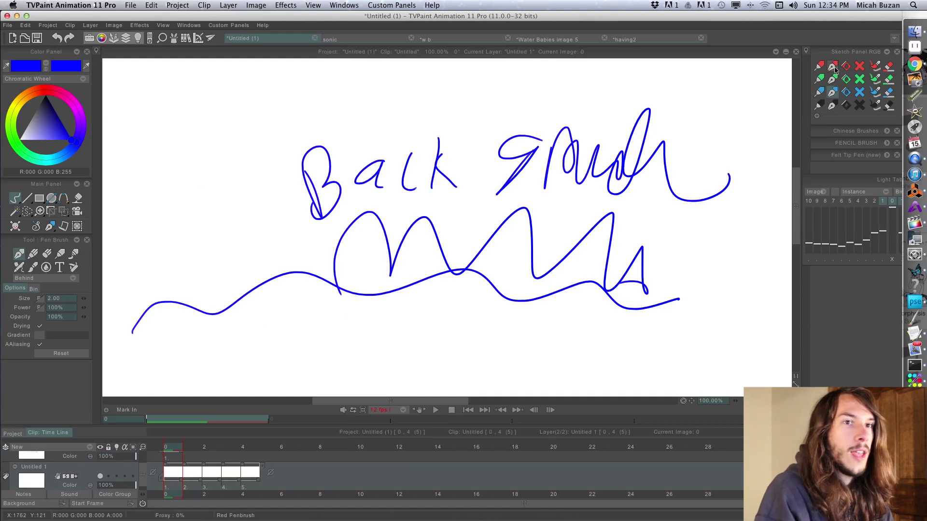
Switch to the red pen and draw the first red stroke on image 0
left_click(832, 66)
mouse_move(182, 166)
left_mouse_down()
mouse_move(204, 167)
mouse_move(189, 189)
mouse_move(180, 170)
left_mouse_up()
key("Right")
key("Left")
key("Right")
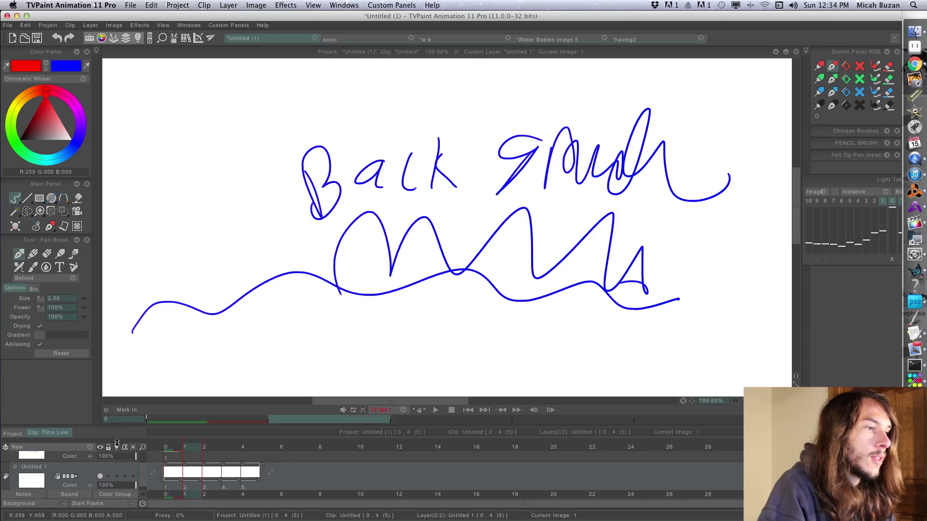
key("Left")
Enable Untitled 1's light table and draw red strokes on images 1 through 5
left_click(117, 476)
key("Right")
mouse_move(171, 160)
left_mouse_down()
mouse_move(188, 111)
mouse_move(209, 126)
mouse_move(207, 156)
mouse_move(183, 162)
mouse_move(167, 155)
mouse_move(216, 137)
mouse_move(249, 102)
mouse_move(252, 150)
mouse_move(207, 143)
mouse_move(186, 104)
mouse_move(233, 112)
mouse_move(241, 136)
mouse_move(285, 80)
mouse_move(301, 145)
mouse_move(252, 143)
mouse_move(214, 123)
mouse_move(268, 116)
left_mouse_up()
key("Right")
key("Right")
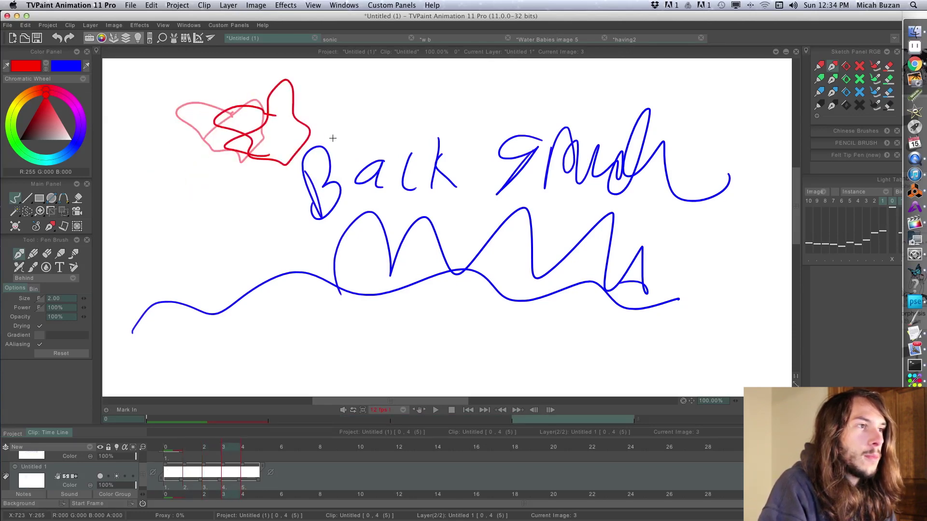
key("Right")
mouse_move(299, 158)
left_mouse_down()
mouse_move(370, 153)
mouse_move(293, 142)
mouse_move(312, 146)
left_mouse_up()
key("Left")
key("Right")
key("Right")
mouse_move(361, 180)
left_mouse_down()
mouse_move(339, 131)
mouse_move(360, 179)
left_mouse_up()
Select all six images, play the red animation, then make Anim_0 current
left_click_drag(275, 483, 124, 515)
key("Return")
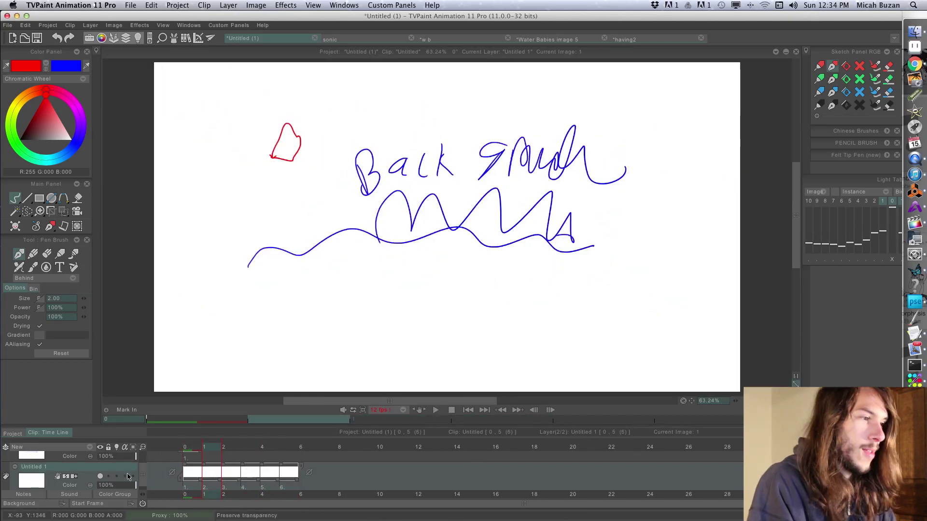
left_click_drag(142, 475, 142, 462)
left_click(127, 463)
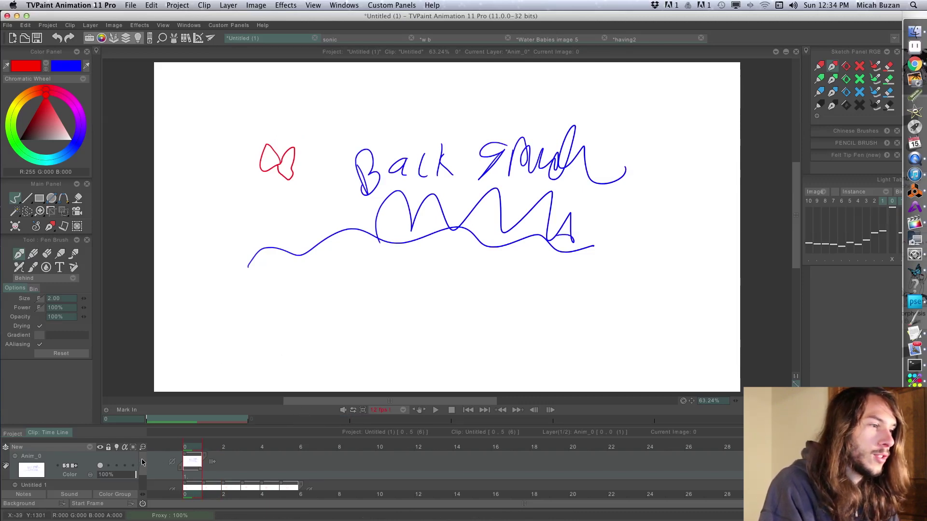
Clear the blue background sketch from the Anim_0 layer
scroll(145, 466, "down", 2)
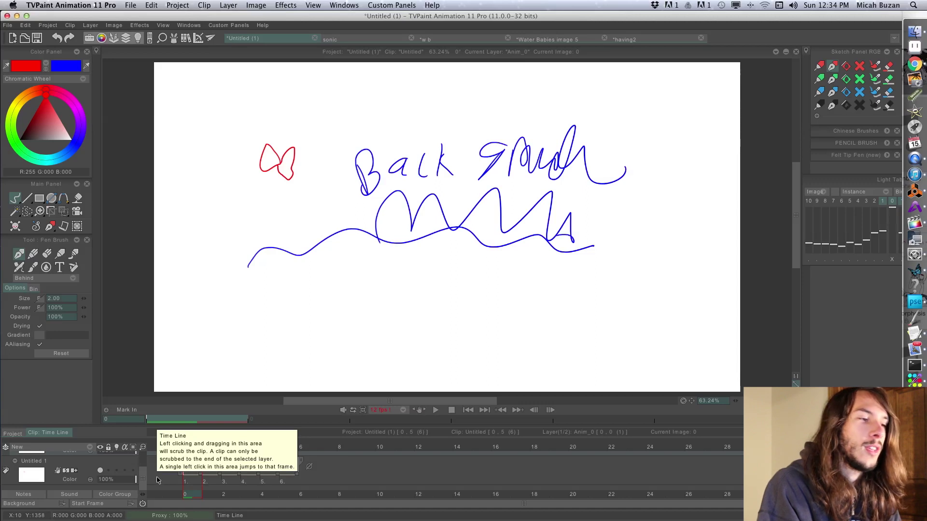
left_click_drag(144, 478, 150, 496)
left_click(129, 463)
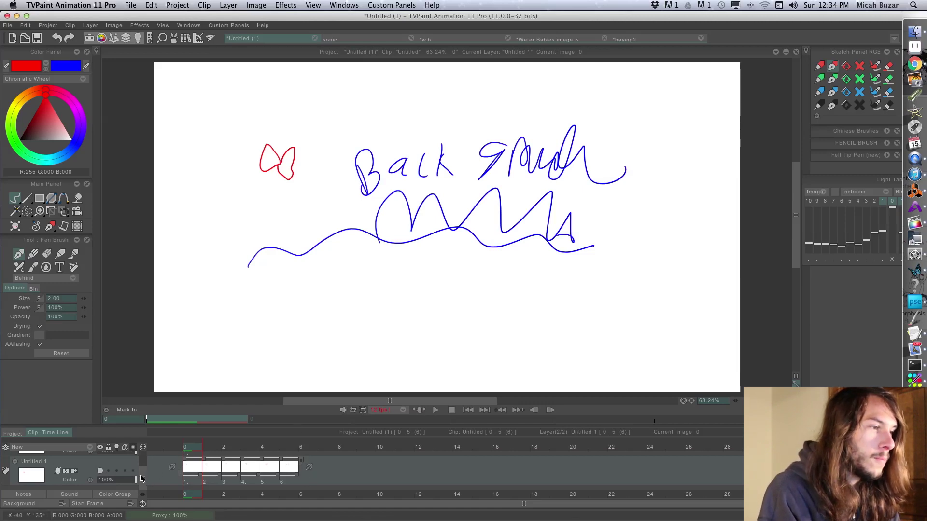
scroll(142, 478, "up", 2)
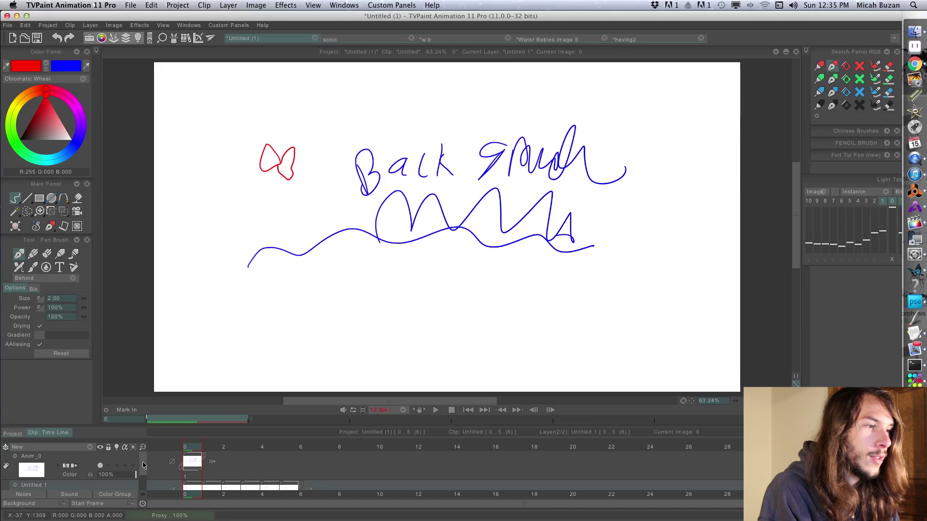
scroll(142, 465, "down", 2)
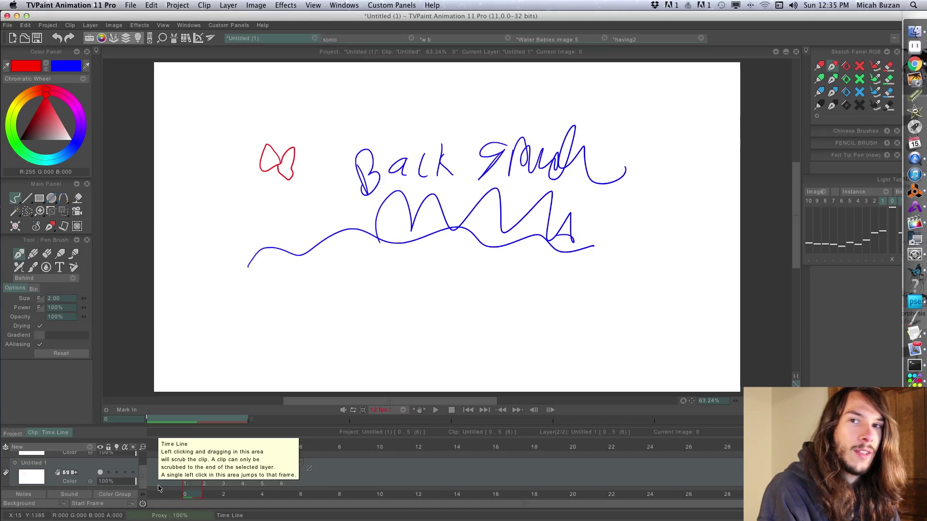
scroll(151, 467, "up", 2)
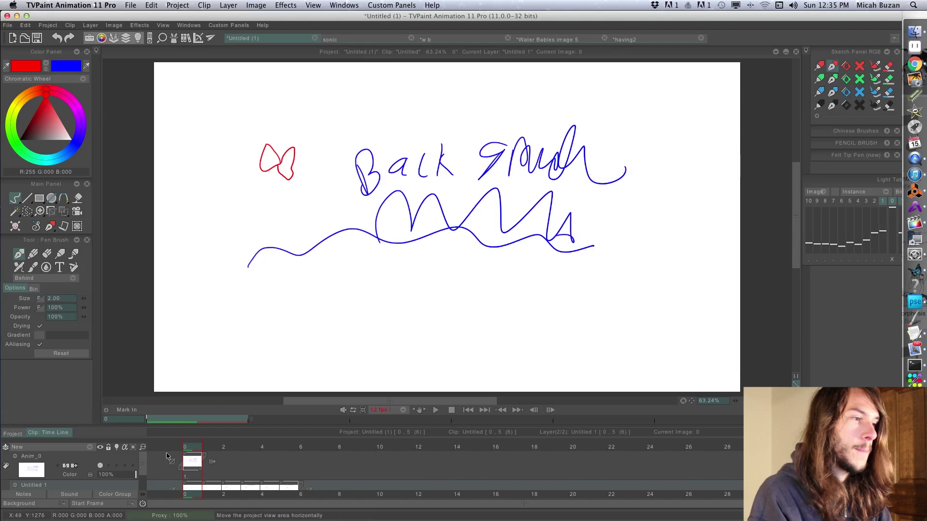
left_click(143, 465)
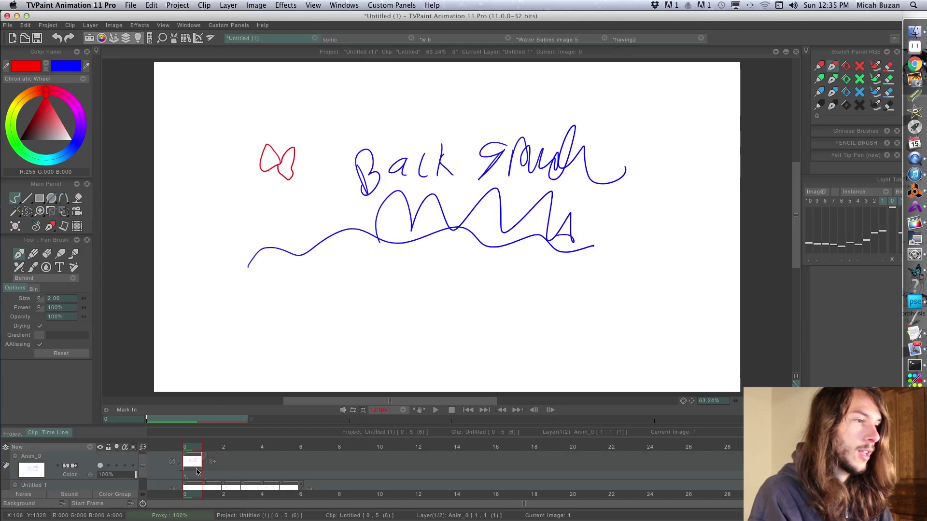
left_click(15, 227)
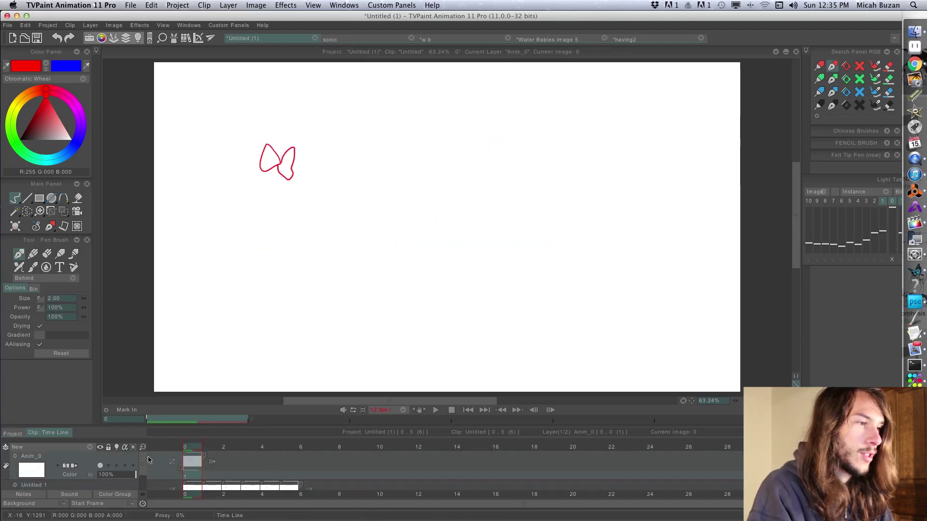
Clear the red drawing from the Untitled 1 layer's current image
left_click_drag(143, 461, 148, 477)
left_click(161, 467)
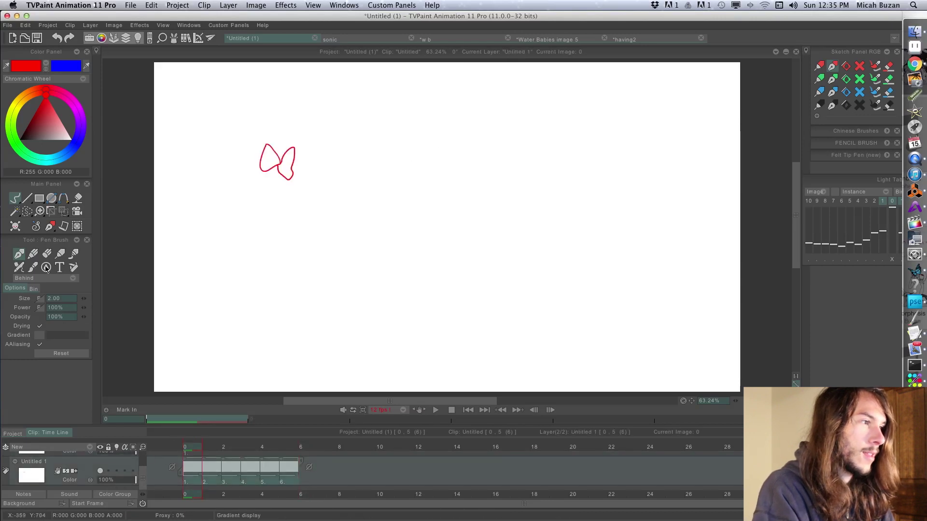
left_click(15, 226)
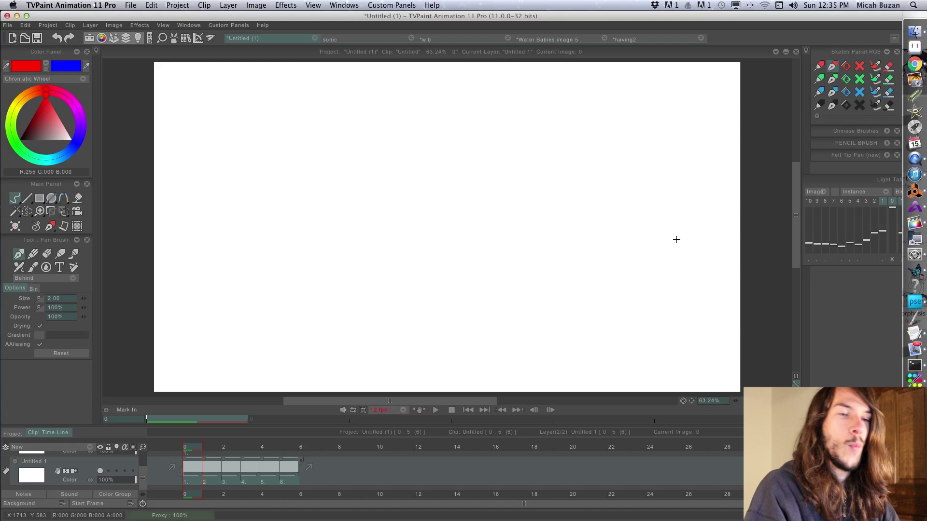
Switch the Filling Shape circle tool to Color mode and drag out a solid red circle
left_click_drag(52, 198, 107, 247)
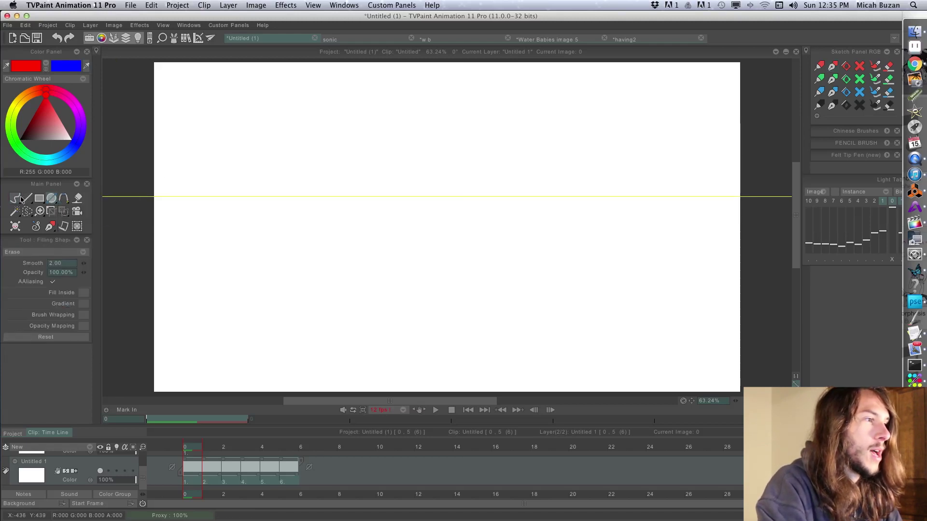
left_click(65, 253)
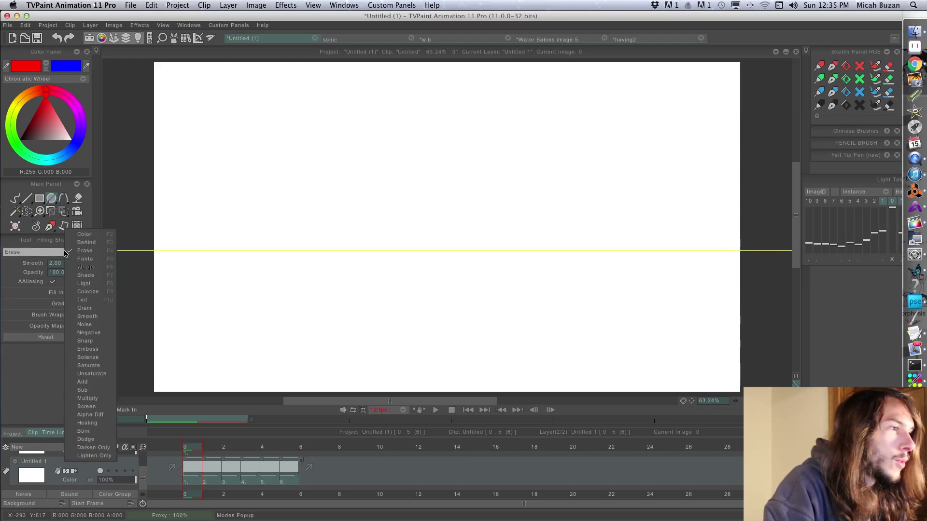
left_click(19, 273)
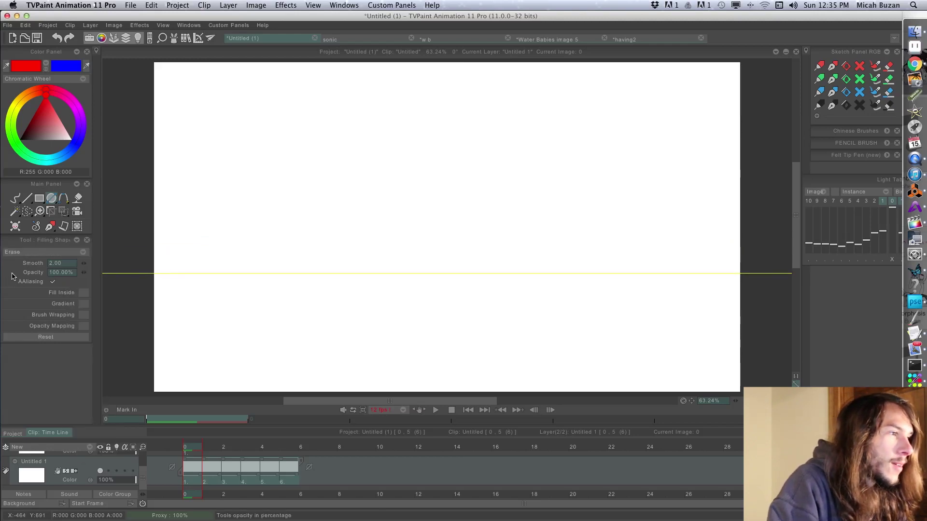
left_click(71, 254)
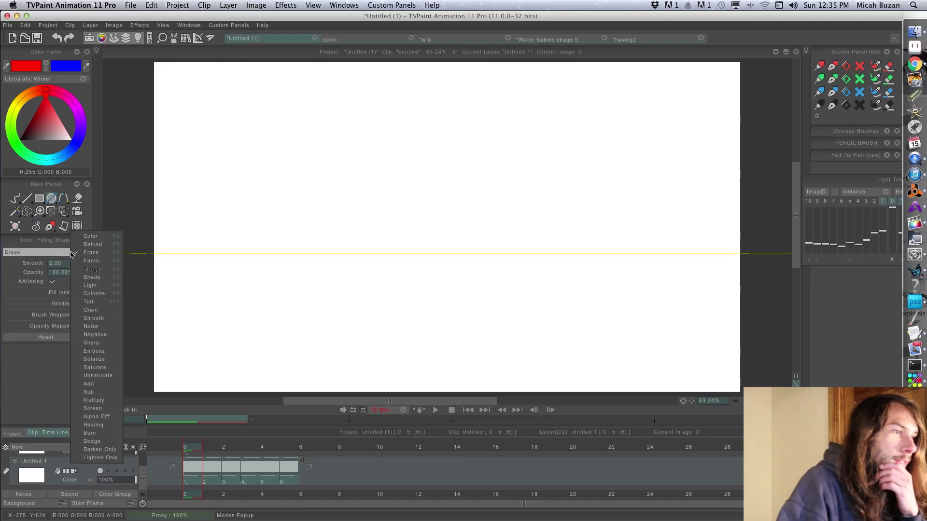
left_click(101, 237)
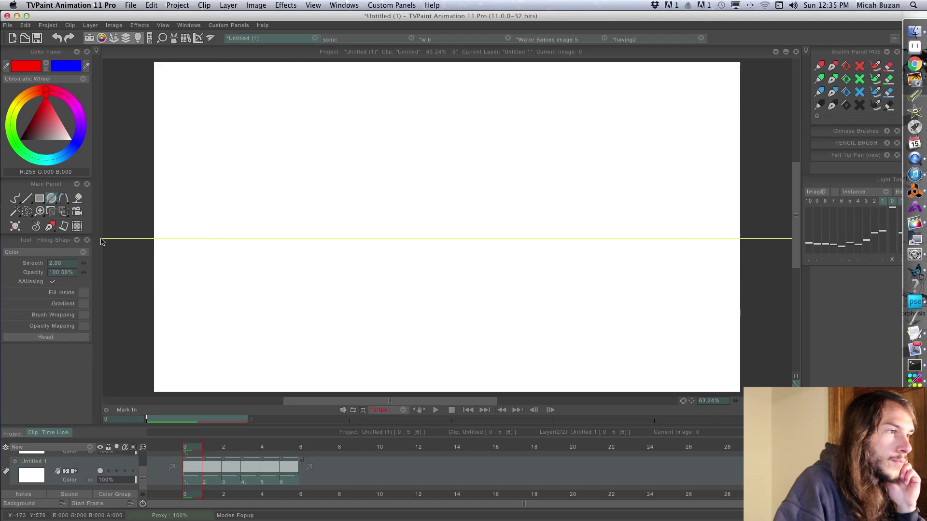
left_click_drag(322, 163, 435, 263)
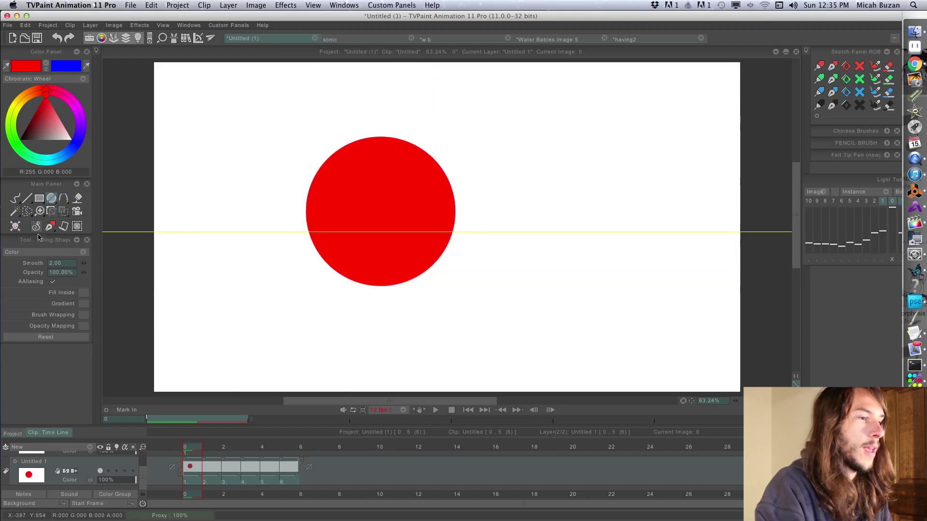
left_click(168, 468)
left_click(167, 466)
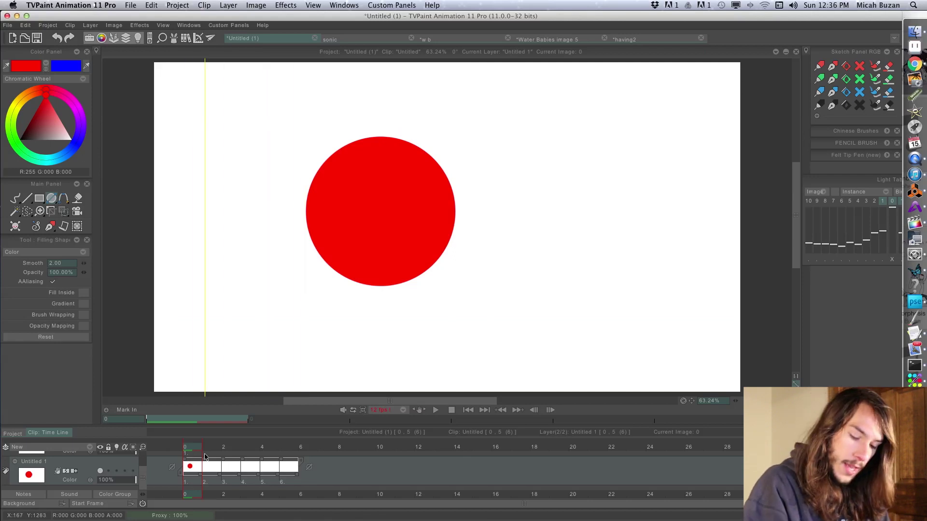
Cut the blank images 2–6 from the layer with Image > Cut Selected Images
key("Right")
key("Left")
key("Right")
key("Left")
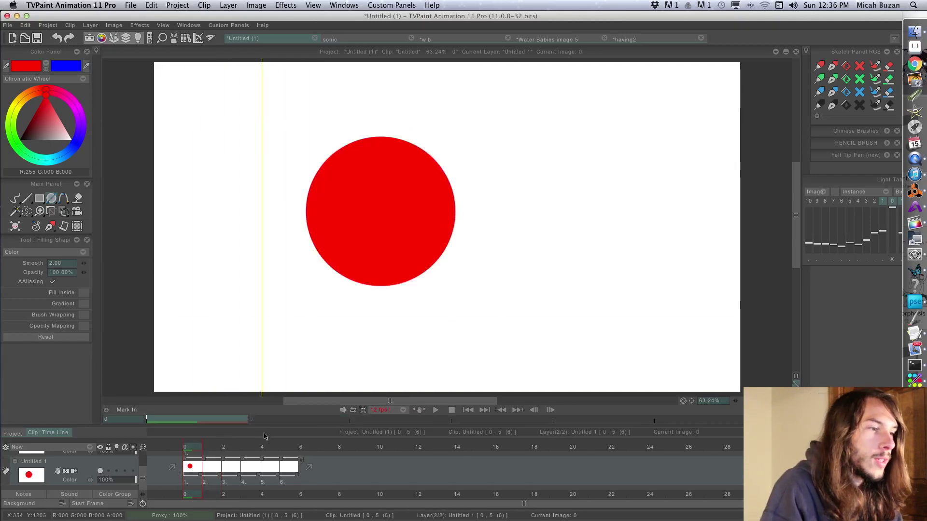
left_click(212, 448)
key("Left")
key("Right")
key("Left")
key("Right")
left_click_drag(302, 481, 233, 472)
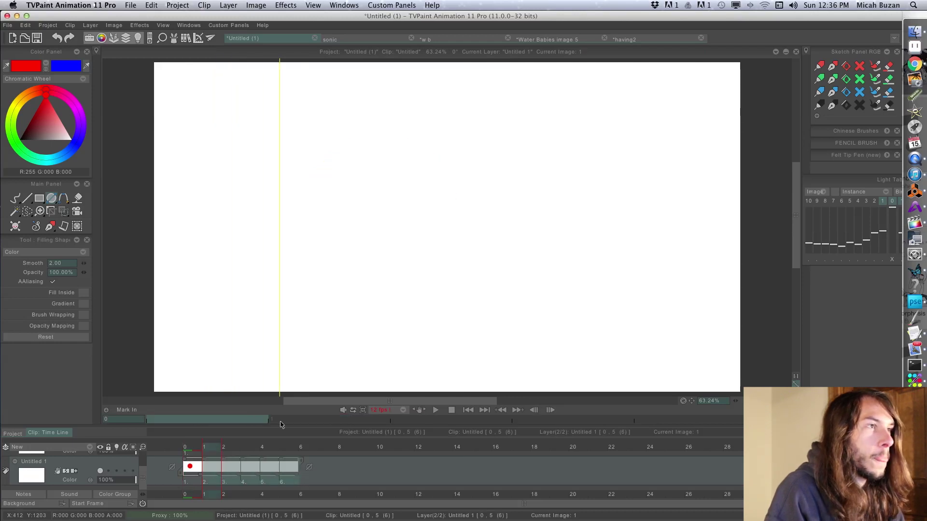
left_click(254, 5)
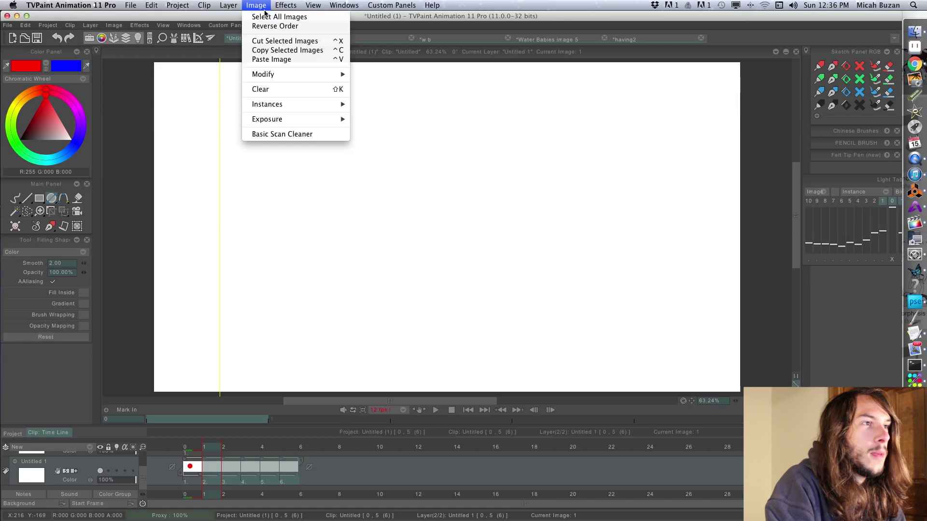
left_click(287, 38)
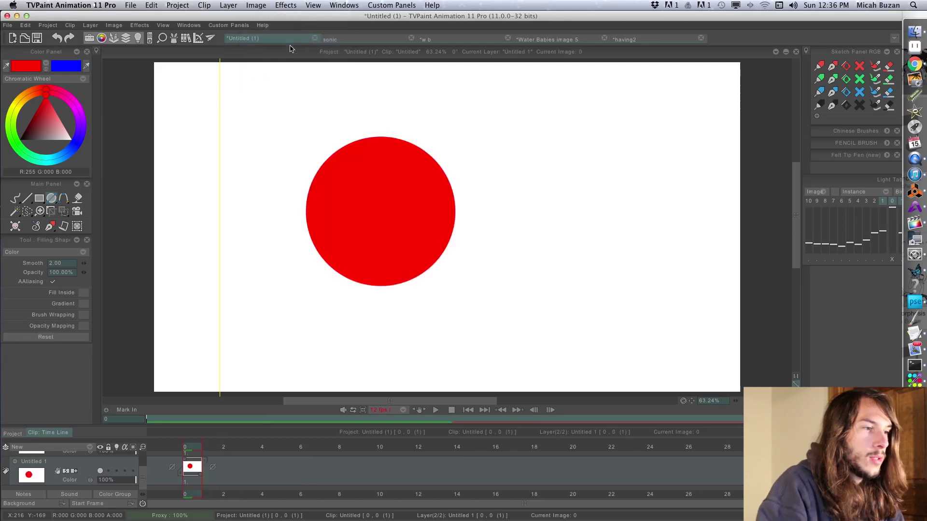
Set the layer's end behaviour to Hold so the circle lasts through the timeline
left_click(212, 467)
left_click(232, 490)
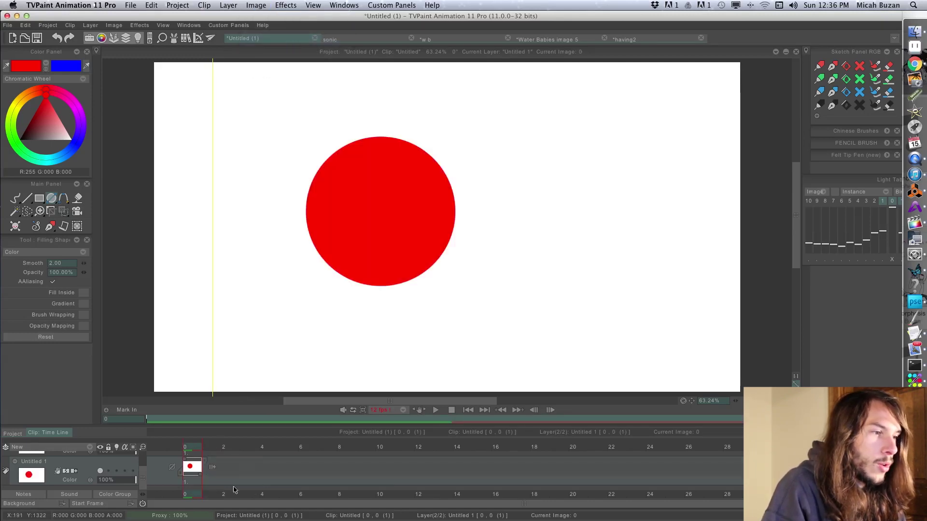
left_click(250, 448)
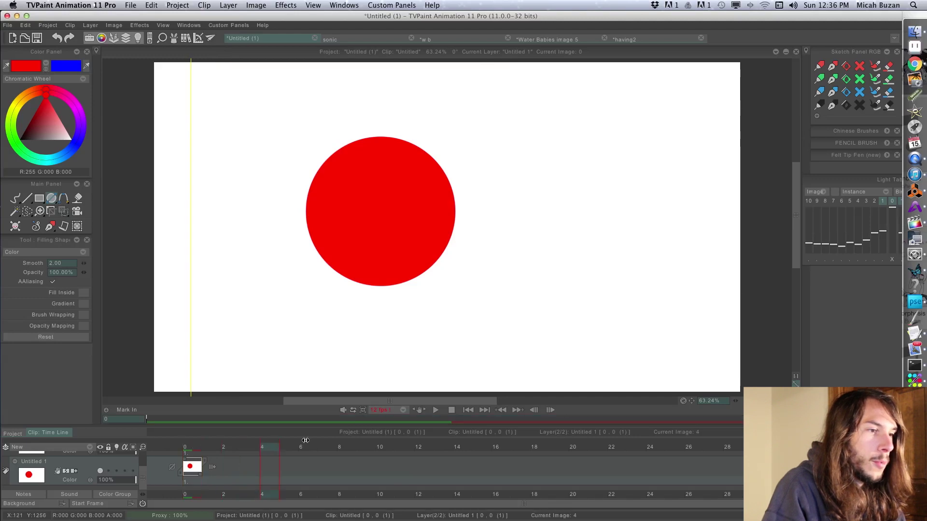
left_click_drag(379, 438, 189, 444)
mouse_move(144, 478)
left_mouse_down()
mouse_move(142, 463)
mouse_move(132, 477)
left_mouse_up()
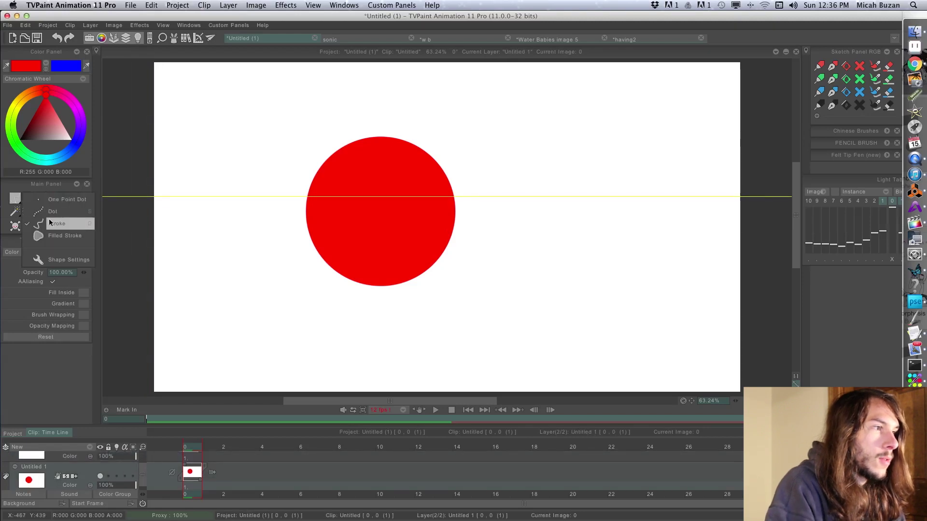
left_click(15, 198)
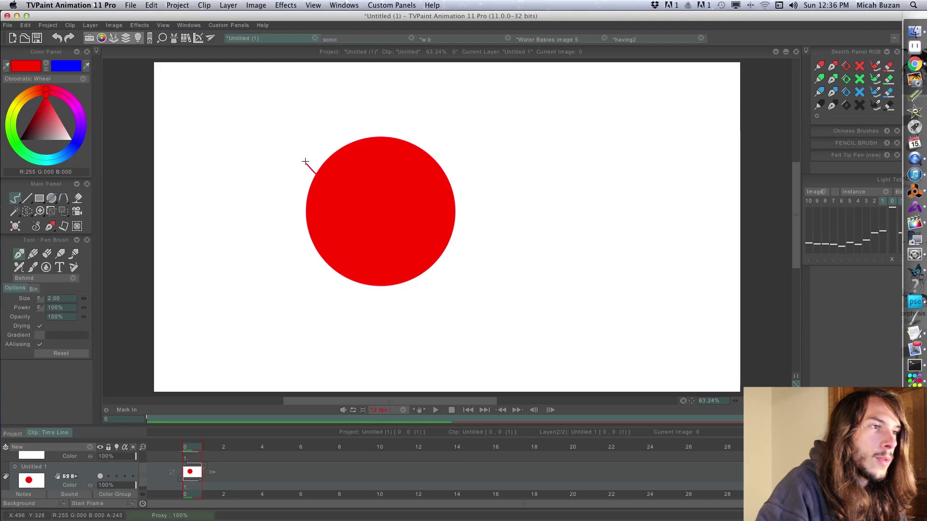
Redraw the fuse outline off the circle's top-left and add two segment lines across it
mouse_move(346, 146)
left_mouse_down()
mouse_move(325, 140)
mouse_move(305, 159)
left_mouse_up()
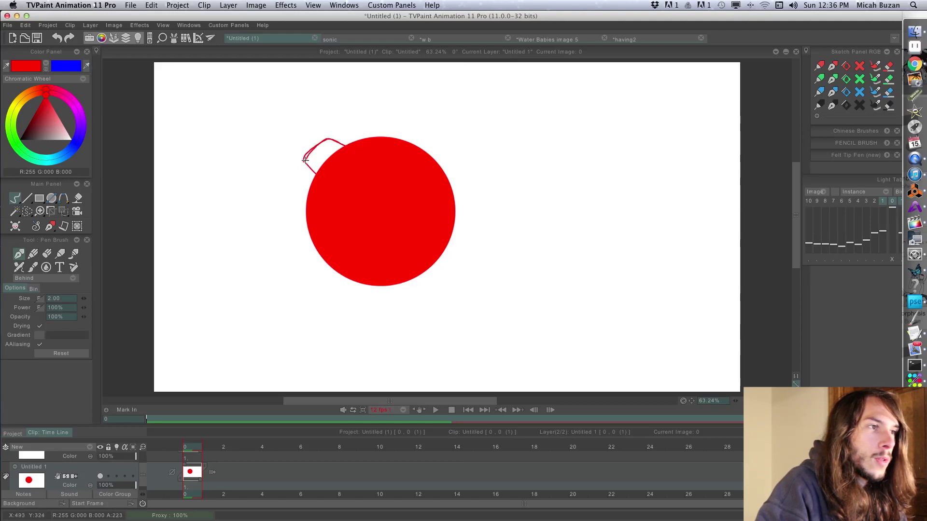
left_click(57, 38)
left_click(57, 38)
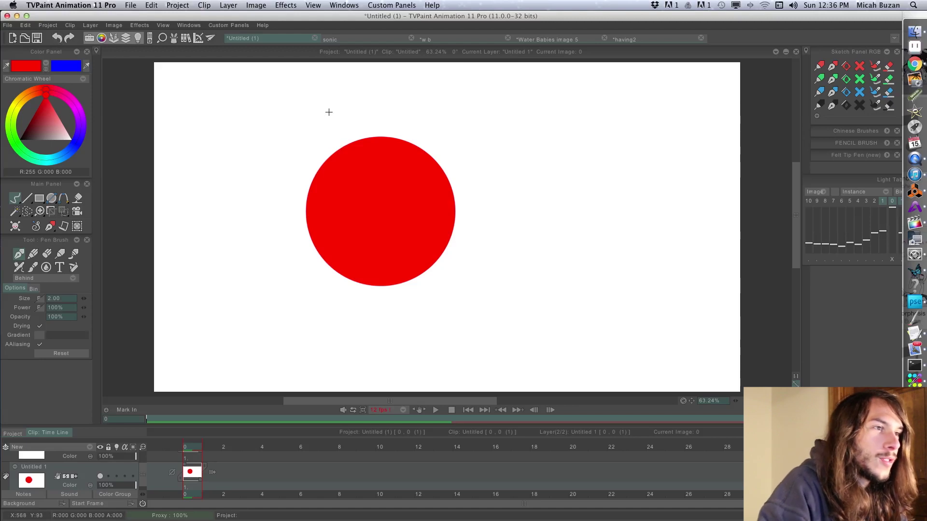
mouse_move(340, 139)
left_mouse_down()
mouse_move(286, 125)
mouse_move(276, 134)
mouse_move(269, 173)
left_mouse_up()
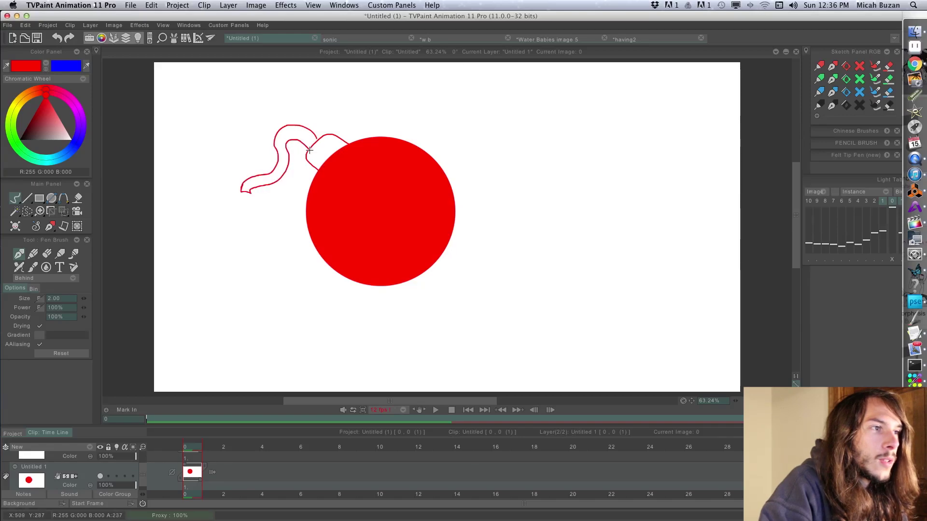
left_click_drag(291, 141, 283, 127)
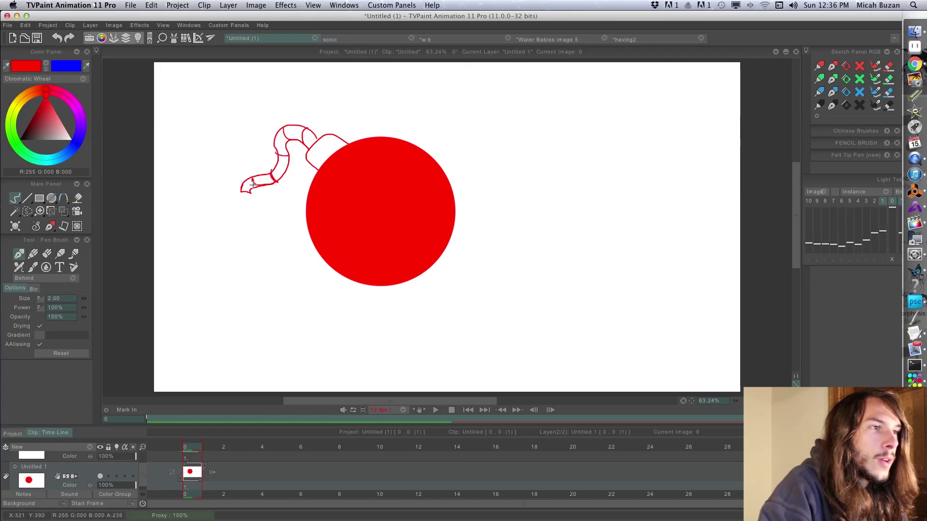
left_click_drag(252, 182, 260, 188)
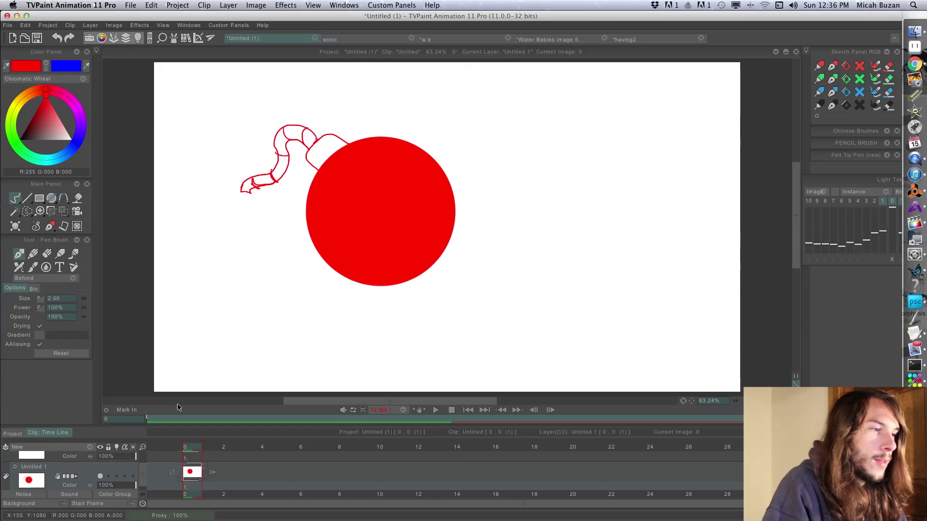
left_click_drag(144, 468, 144, 482)
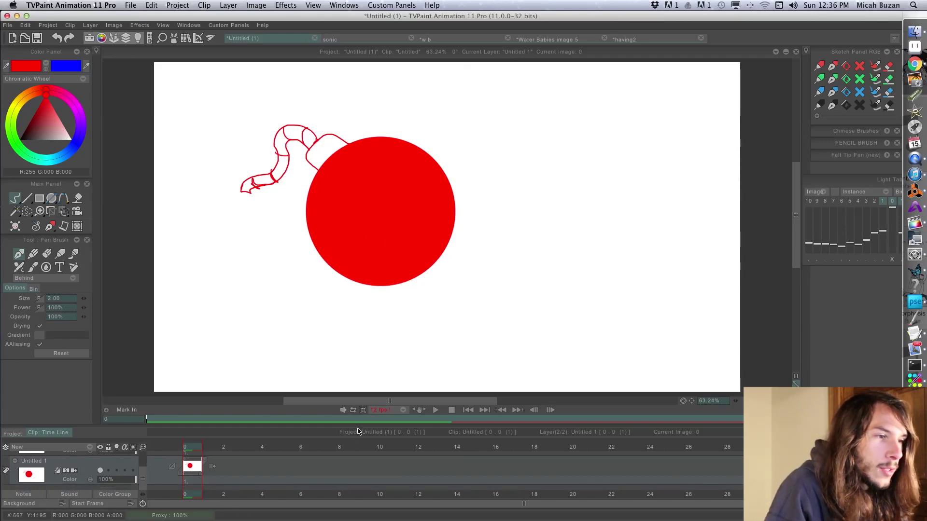
Enlarge the timeline, add animation layer Anim_1, and drag it below Untitled 1
left_click_drag(355, 427, 348, 380)
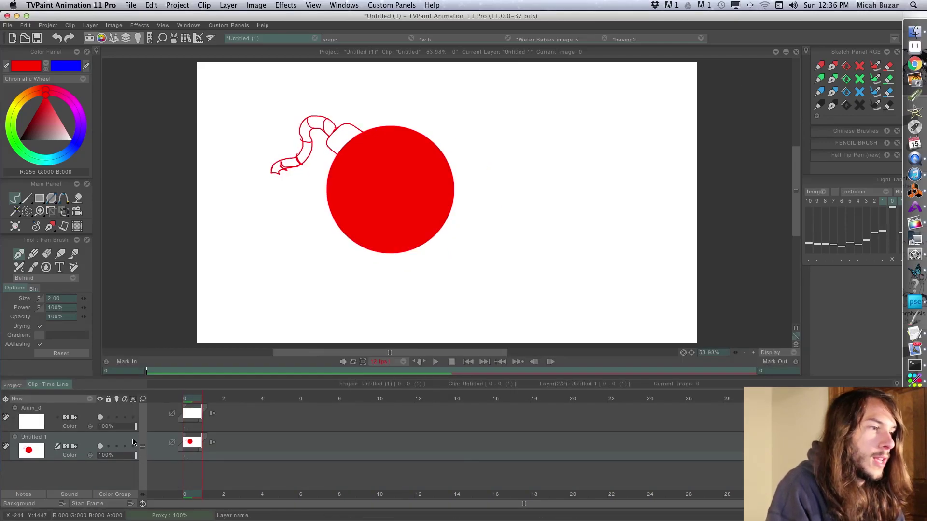
left_click(77, 400)
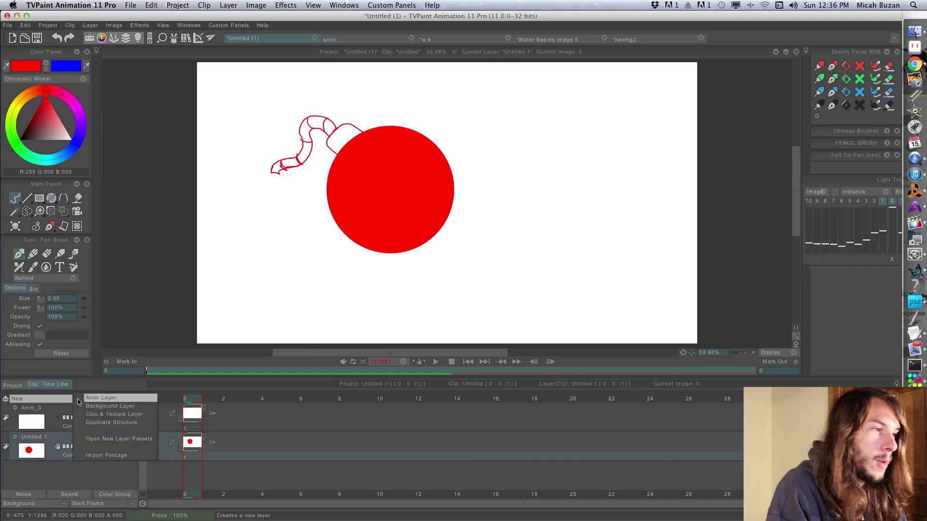
left_click(88, 400)
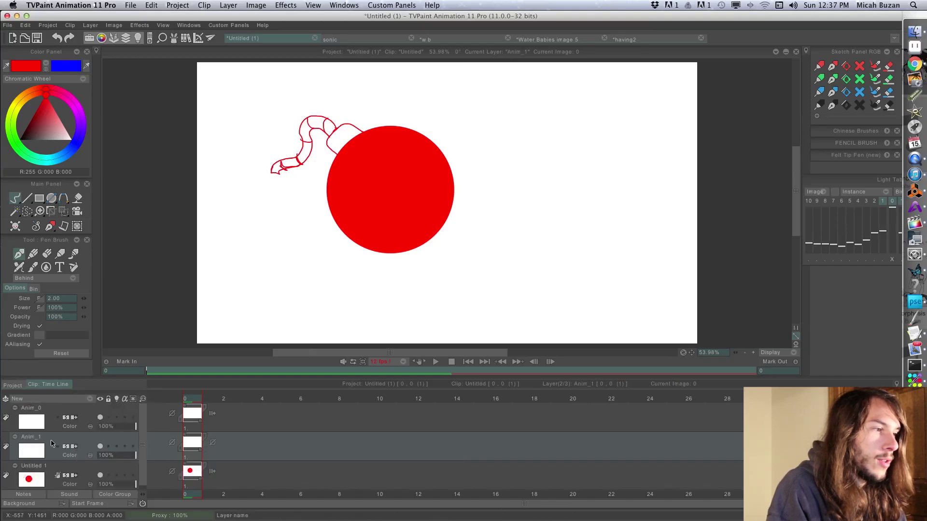
left_click_drag(53, 439, 57, 498)
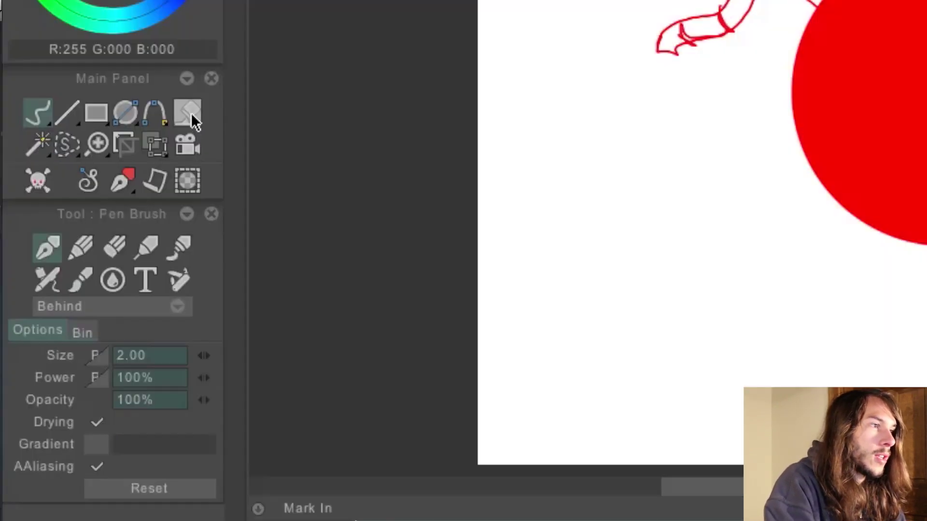
Set the Paint bucket's Source to Above and fill the bomb's cap red
left_click(192, 118)
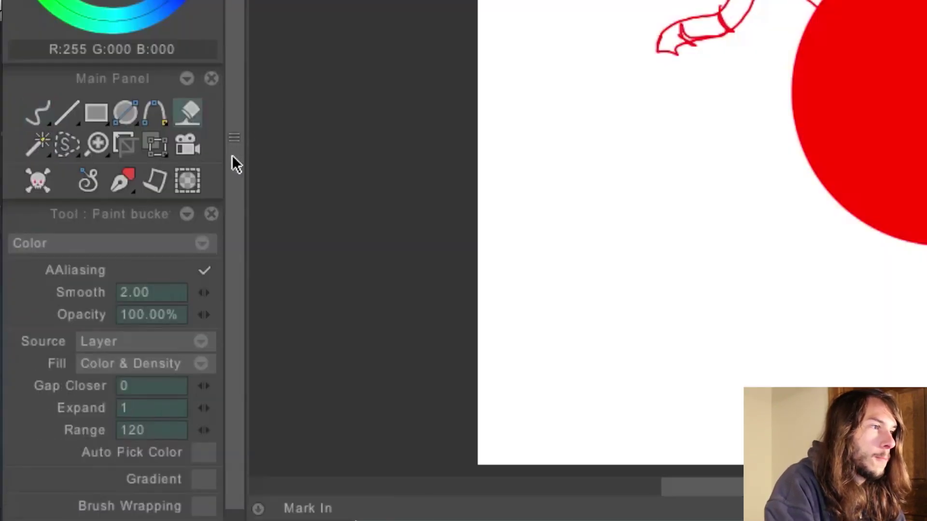
scroll(232, 154, "down", 1)
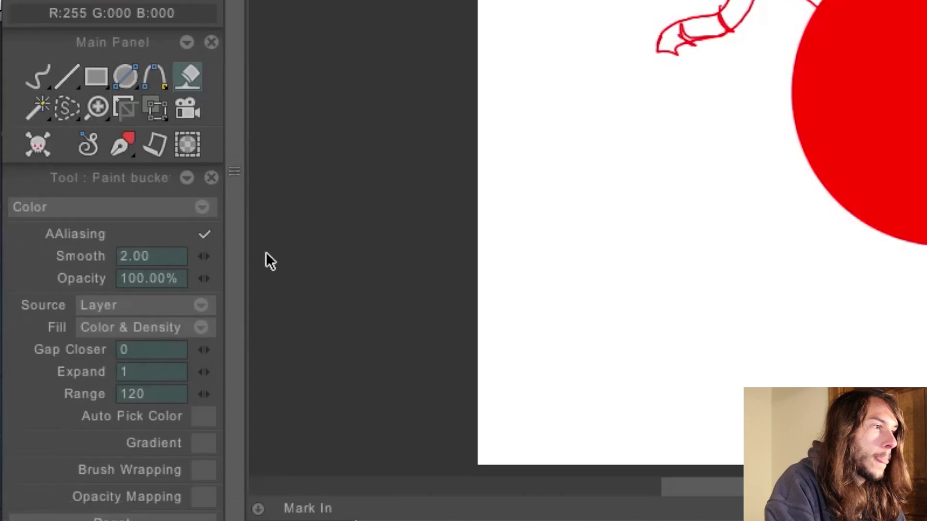
left_click(114, 310)
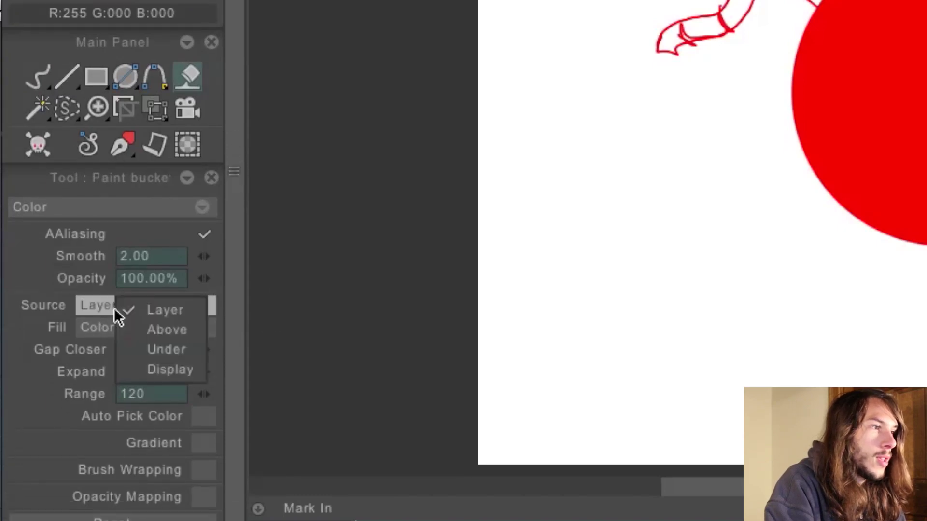
left_click(181, 328)
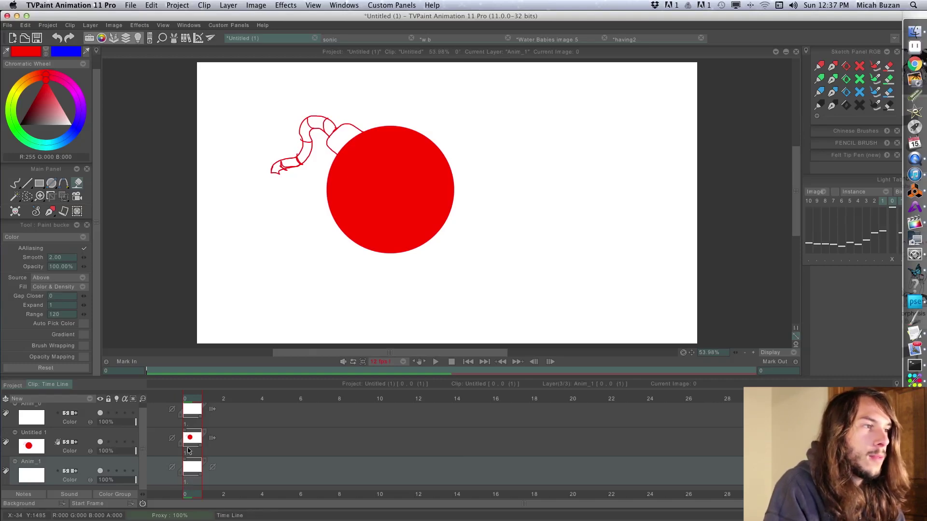
left_click(342, 132)
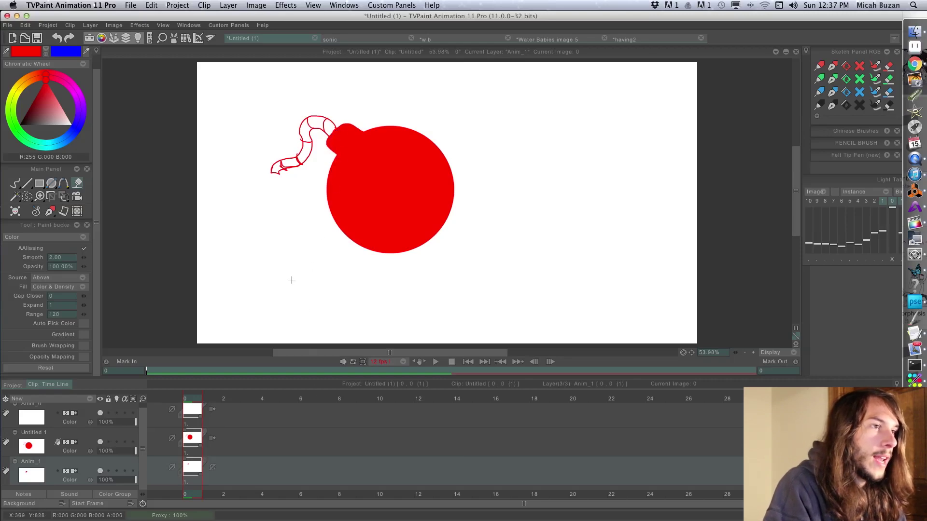
Fill every fuse segment, down to the tail tip, with pale pink (R:230 G:148 B:148)
mouse_move(62, 120)
left_mouse_down()
mouse_move(48, 107)
mouse_move(58, 111)
left_mouse_up()
left_click(330, 128)
left_click(314, 123)
left_click(304, 130)
left_click(305, 145)
left_click(300, 157)
left_click(278, 165)
left_click(270, 171)
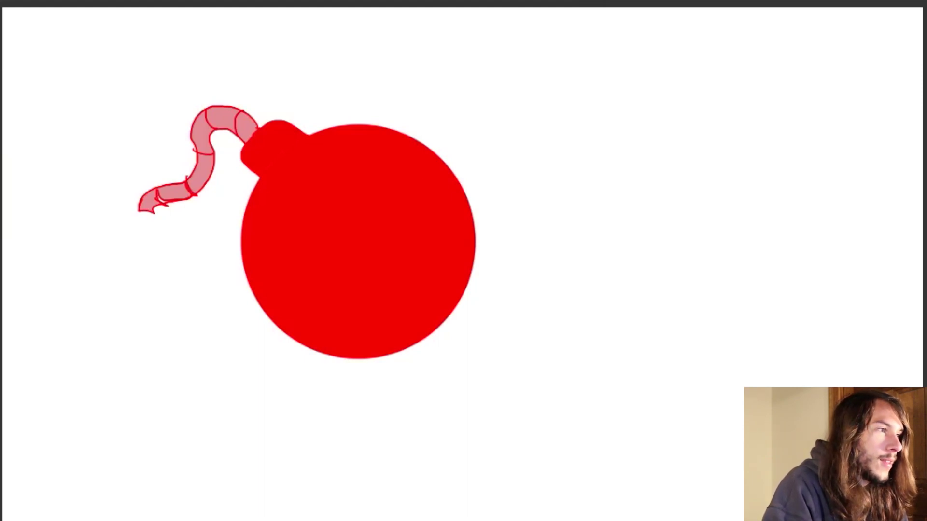
Draw a jagged blue spark shape at the tip of the fuse
mouse_move(138, 208)
left_mouse_down()
mouse_move(100, 235)
mouse_move(125, 232)
mouse_move(111, 265)
mouse_move(133, 246)
mouse_move(143, 309)
mouse_move(150, 260)
mouse_move(163, 277)
mouse_move(174, 252)
mouse_move(144, 211)
mouse_move(159, 216)
mouse_move(141, 211)
mouse_move(126, 227)
mouse_move(140, 223)
mouse_move(157, 239)
mouse_move(141, 212)
left_mouse_up()
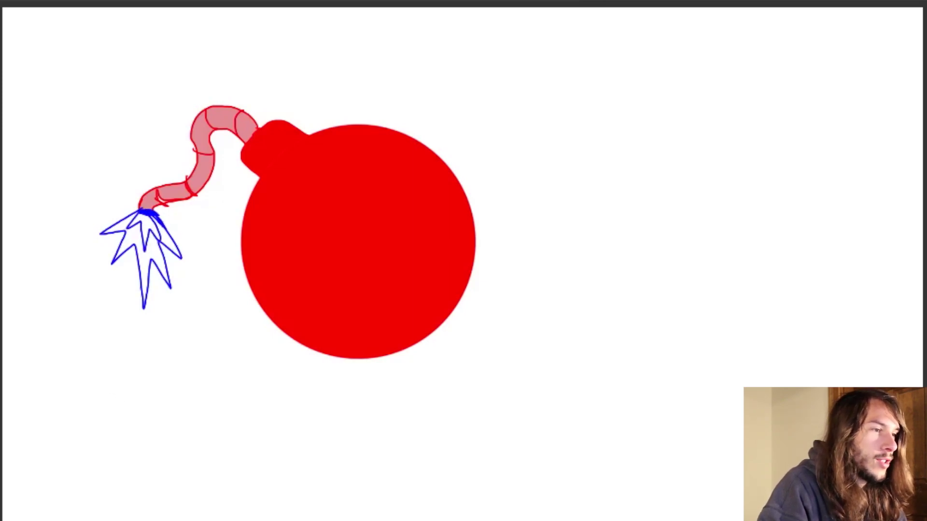
Draw three more blue spark shapes on new frames, each flaring wider around the fuse
key("period")
key("comma")
key("period")
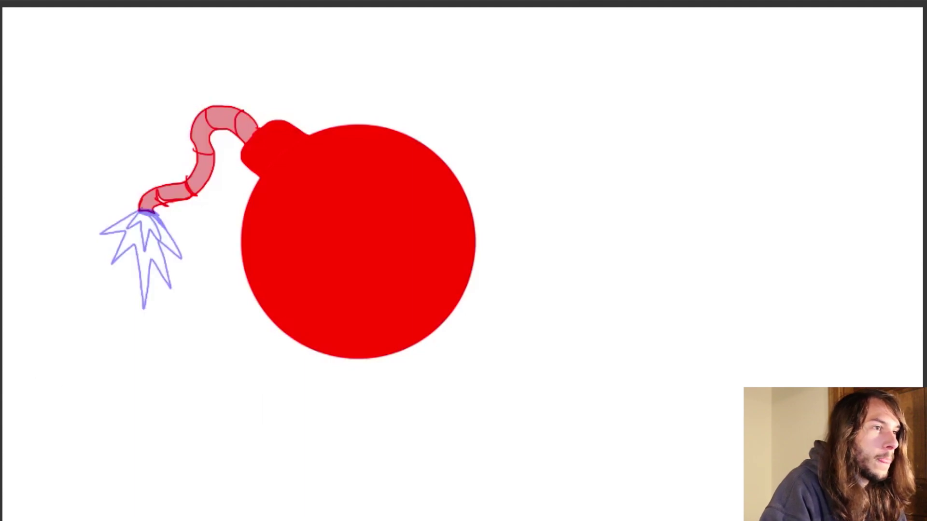
mouse_move(161, 185)
left_mouse_down()
mouse_move(113, 206)
mouse_move(137, 221)
mouse_move(129, 246)
mouse_move(167, 225)
mouse_move(182, 237)
mouse_move(168, 193)
mouse_move(157, 188)
mouse_move(132, 208)
mouse_move(120, 168)
mouse_move(150, 180)
mouse_move(125, 193)
mouse_move(108, 226)
mouse_move(165, 219)
mouse_move(174, 256)
mouse_move(197, 236)
mouse_move(199, 190)
mouse_move(189, 182)
mouse_move(151, 199)
mouse_move(174, 209)
mouse_move(197, 203)
mouse_move(192, 183)
mouse_move(120, 161)
mouse_move(161, 192)
mouse_move(145, 204)
mouse_move(161, 205)
mouse_move(183, 244)
mouse_move(197, 212)
mouse_move(218, 212)
mouse_move(220, 189)
mouse_move(195, 165)
mouse_move(149, 204)
mouse_move(195, 169)
mouse_move(194, 184)
mouse_move(166, 206)
mouse_move(211, 200)
mouse_move(211, 177)
left_mouse_up()
key("comma")
key("period")
key("period")
key("period")
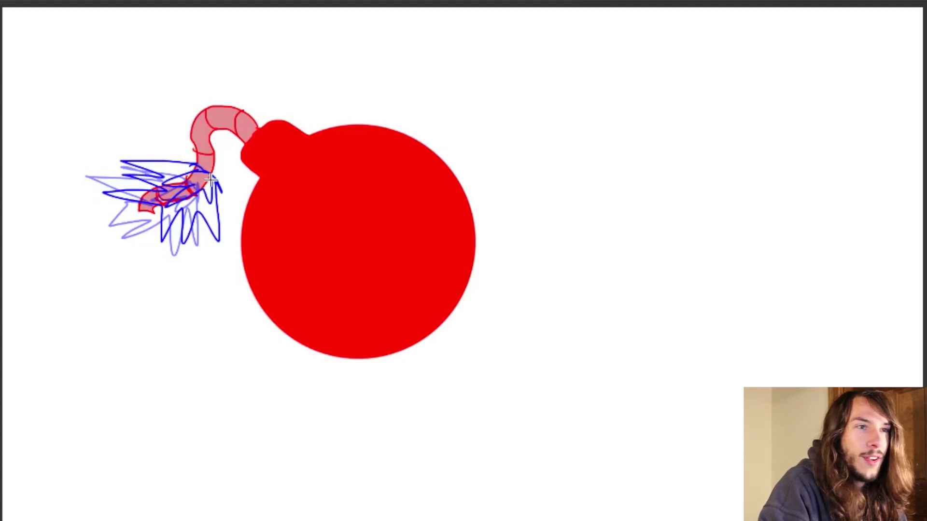
key("period")
mouse_move(198, 143)
left_mouse_down()
mouse_move(143, 171)
mouse_move(118, 214)
mouse_move(180, 205)
mouse_move(187, 233)
mouse_move(230, 197)
mouse_move(204, 146)
mouse_move(195, 147)
mouse_move(189, 182)
mouse_move(218, 163)
mouse_move(206, 145)
left_mouse_up()
key("F7")
mouse_move(227, 105)
left_mouse_down()
mouse_move(136, 107)
mouse_move(144, 145)
mouse_move(129, 153)
mouse_move(165, 173)
mouse_move(144, 191)
mouse_move(139, 217)
mouse_move(175, 210)
mouse_move(193, 219)
mouse_move(210, 258)
mouse_move(231, 122)
mouse_move(219, 104)
mouse_move(224, 121)
mouse_move(198, 144)
mouse_move(215, 148)
mouse_move(233, 116)
mouse_move(228, 105)
mouse_move(221, 127)
left_mouse_up()
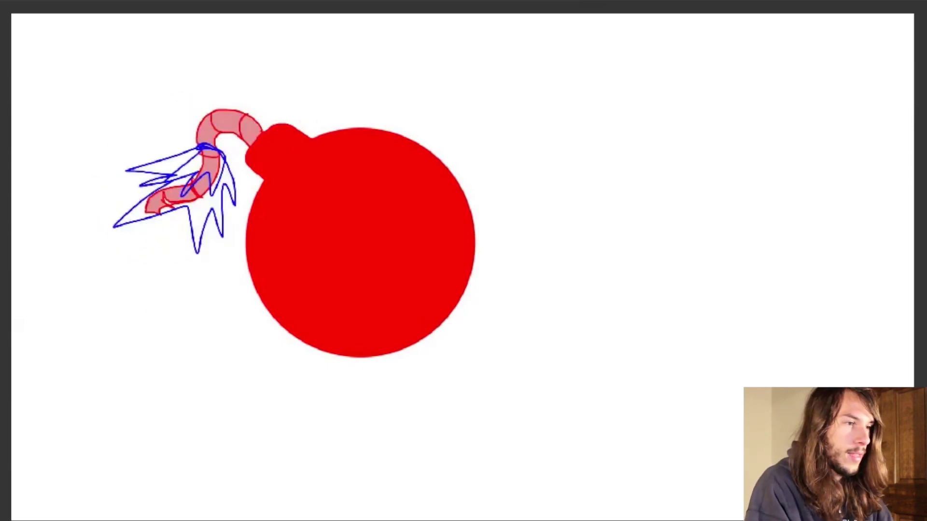
key("space")
key("Right")
key("Right")
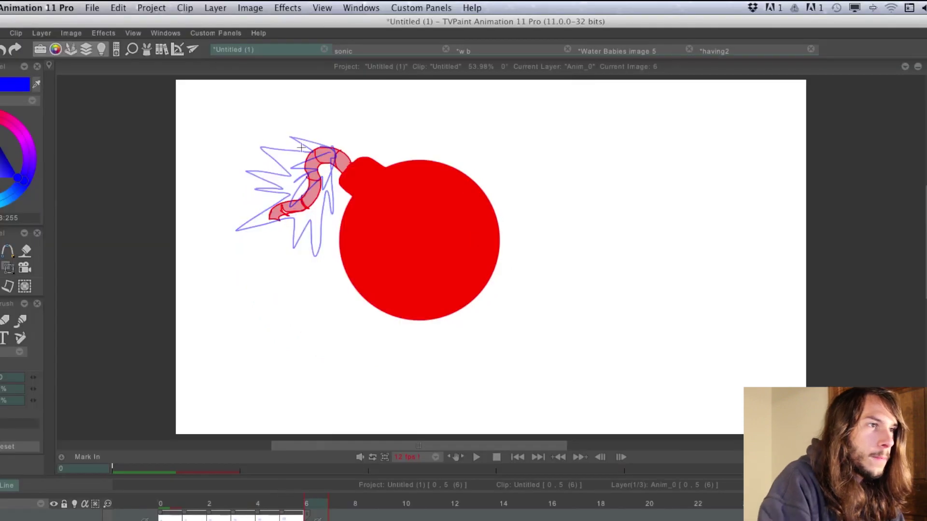
Draw a zigzag spark along the fuse on image 6 and settle on image 7
mouse_move(342, 176)
left_mouse_down()
mouse_move(318, 194)
mouse_move(283, 255)
mouse_move(243, 231)
mouse_move(304, 142)
mouse_move(347, 115)
mouse_move(338, 176)
mouse_move(341, 158)
mouse_move(289, 161)
mouse_move(270, 186)
mouse_move(299, 220)
mouse_move(345, 158)
left_mouse_up()
key("Right")
key("Left")
key("Right")
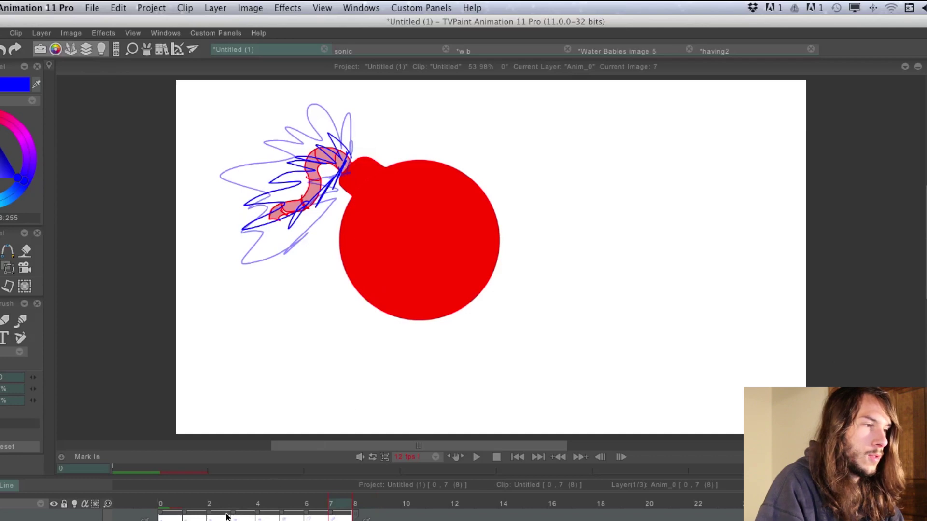
Turn off the onion skin and flip between the spark frames to review them
key("l")
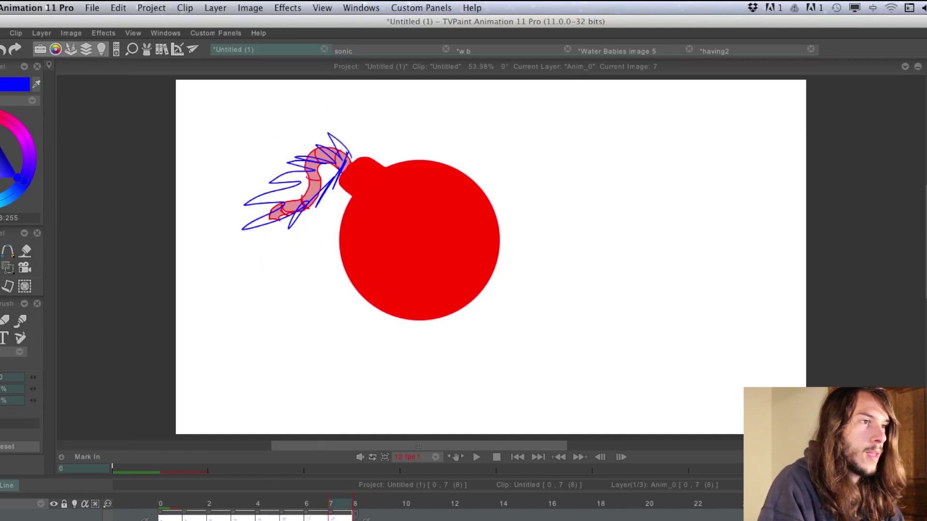
key("Left")
key("Left")
key("Left")
key("Left")
key("Right")
key("Right")
key("Right")
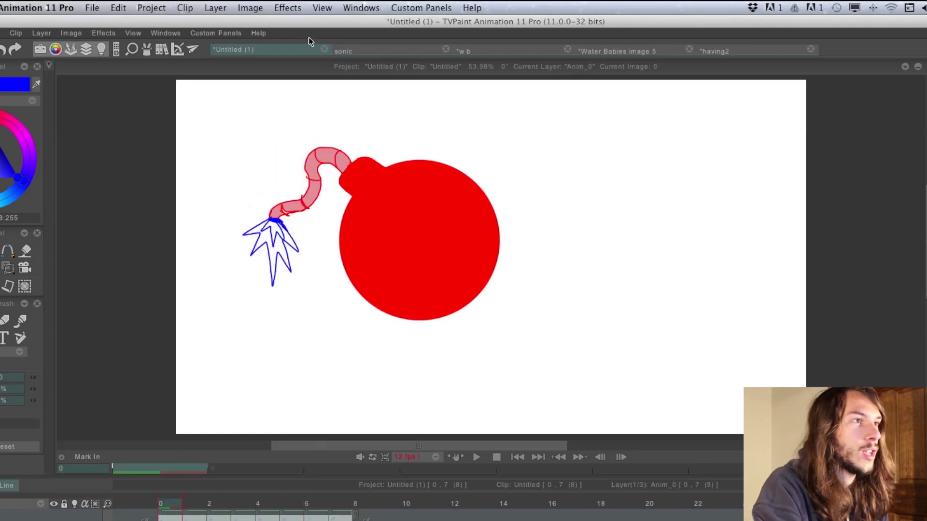
Apply Color Adjust with Hue about 121° to turn the blue sparks red, with Preview off
left_click(289, 8)
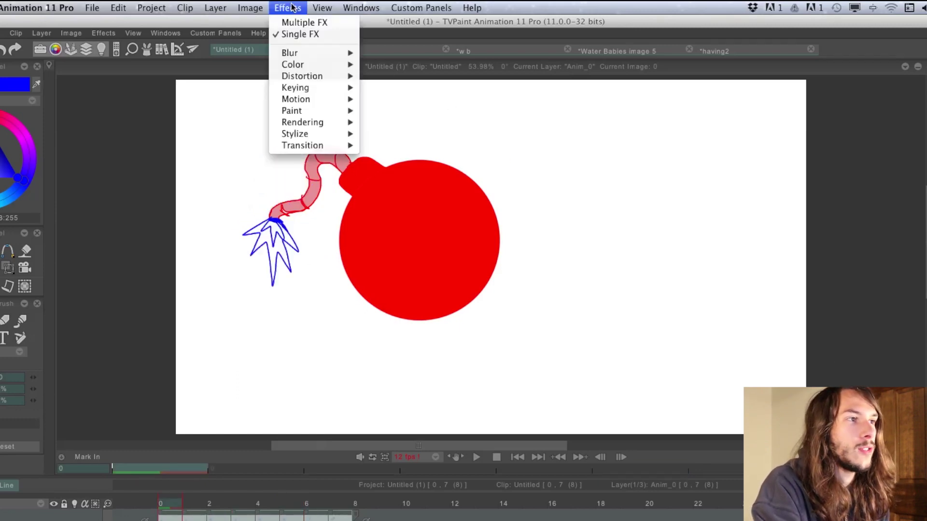
mouse_move(320, 66)
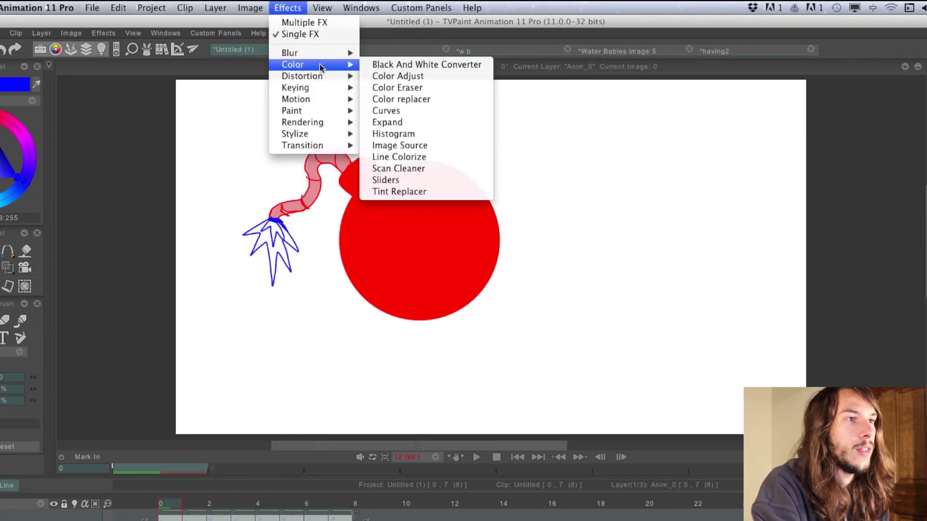
left_click(417, 77)
mouse_move(635, 322)
left_mouse_down()
mouse_move(628, 317)
mouse_move(631, 329)
mouse_move(626, 314)
left_mouse_up()
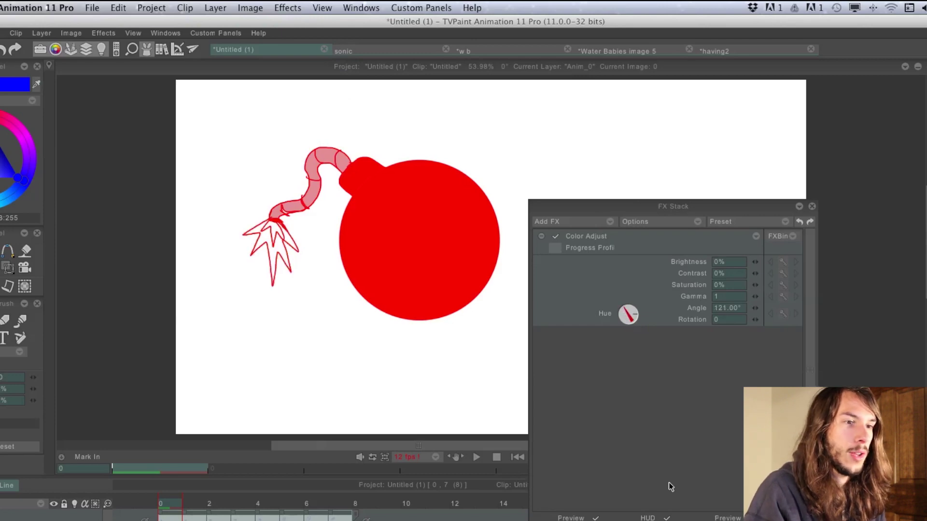
left_click(596, 518)
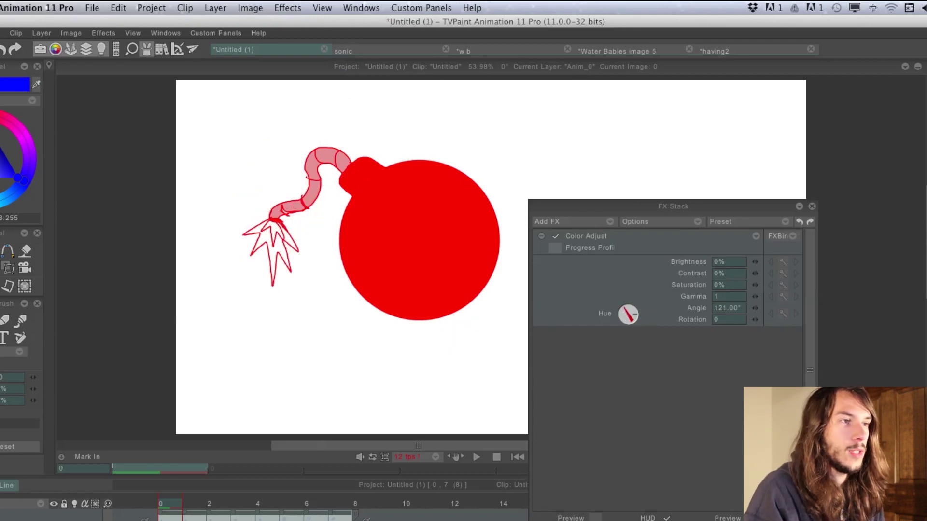
left_click(811, 207)
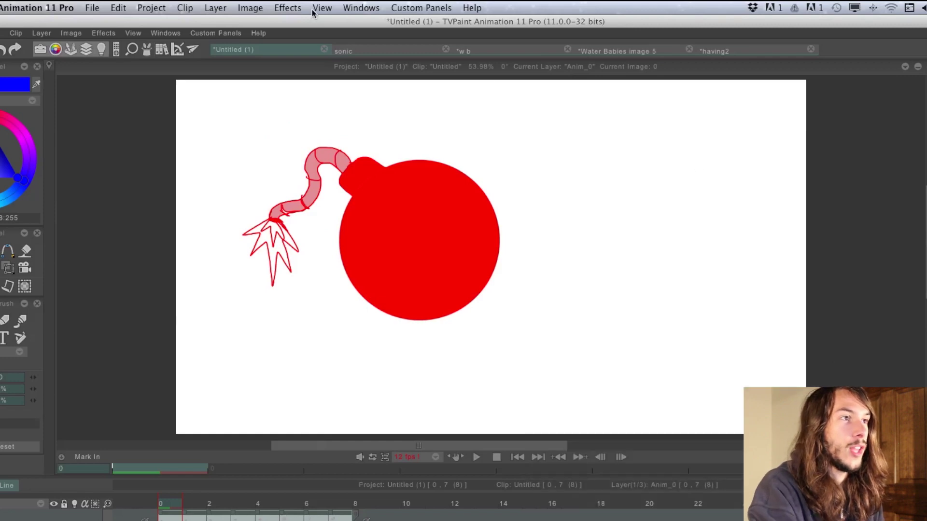
Browse the Effects menu and close it without applying another effect
left_click(288, 8)
mouse_move(336, 148)
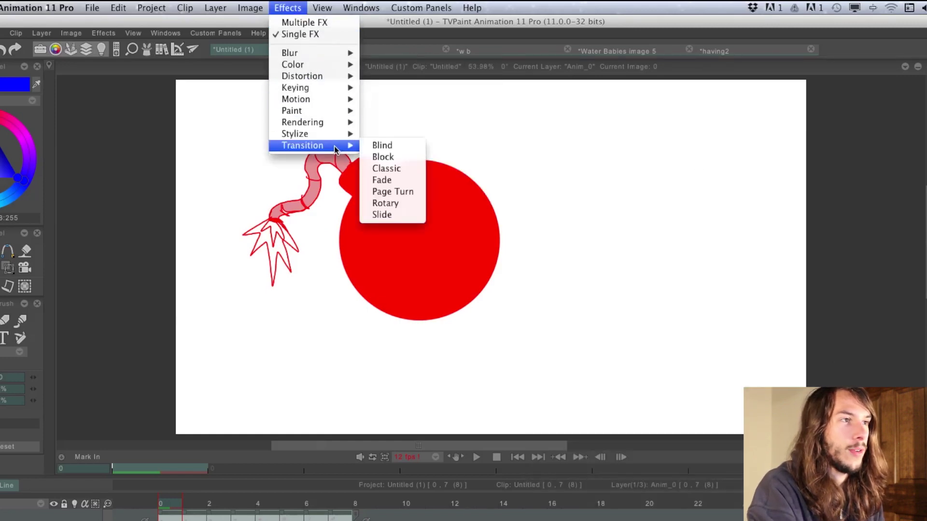
mouse_move(338, 65)
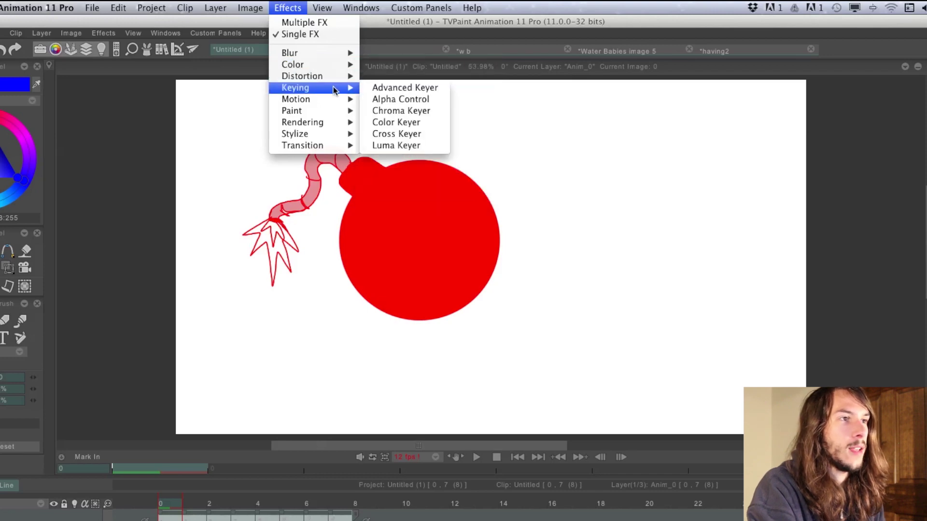
mouse_move(322, 100)
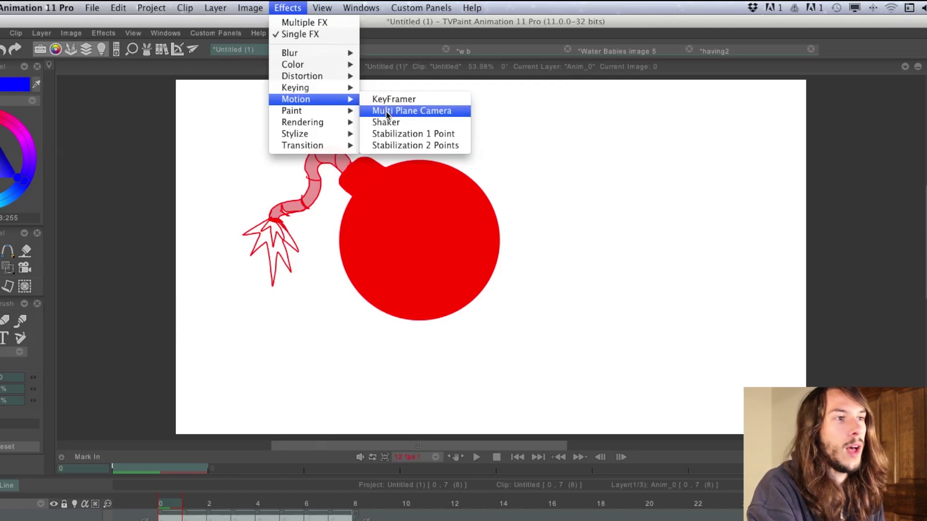
left_click(409, 24)
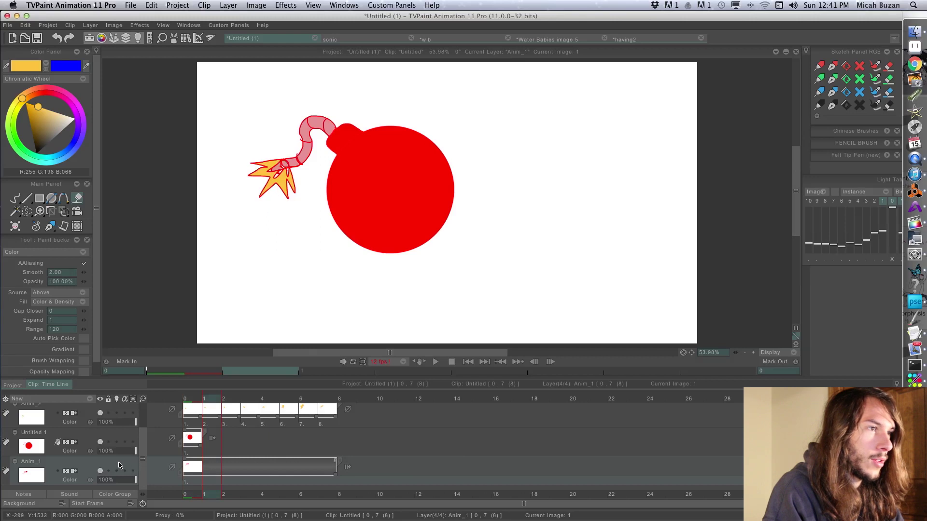
Switch to the Pen Brush in Erase mode with size 12
right_click(15, 198)
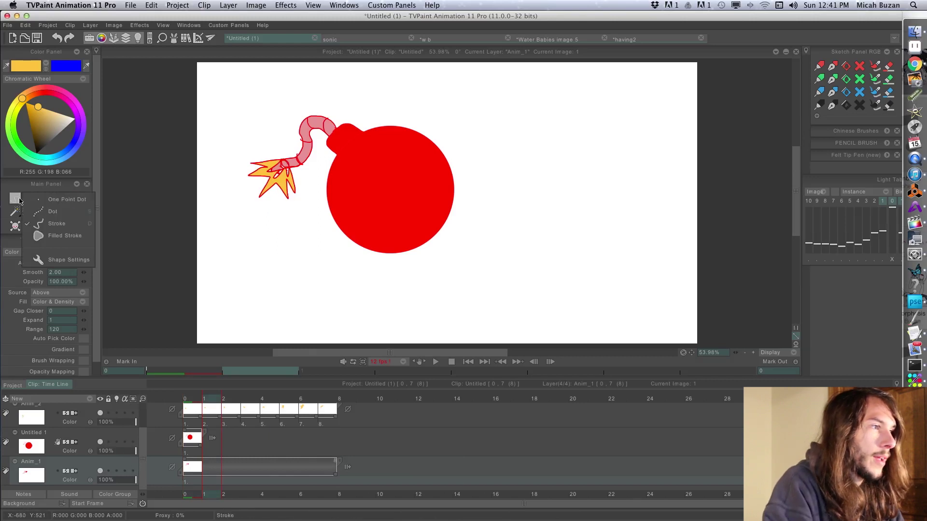
left_click(67, 236)
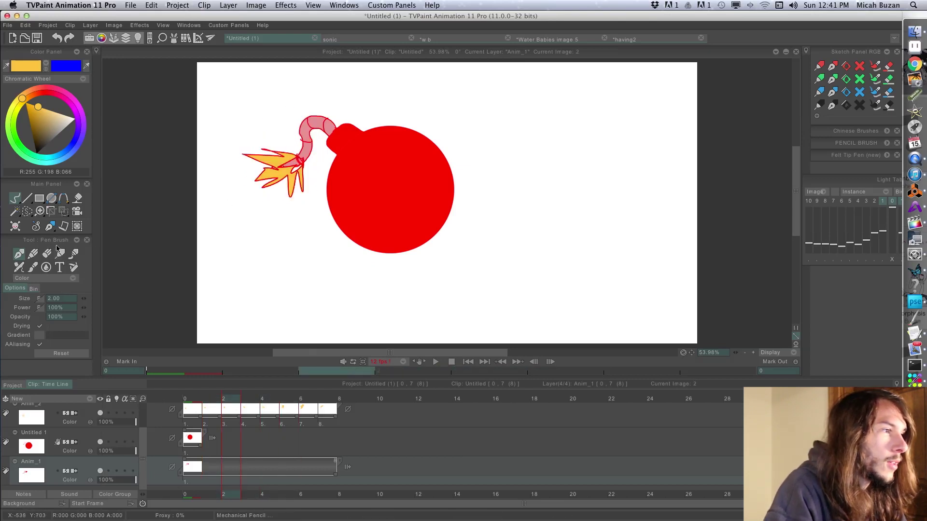
left_click(49, 280)
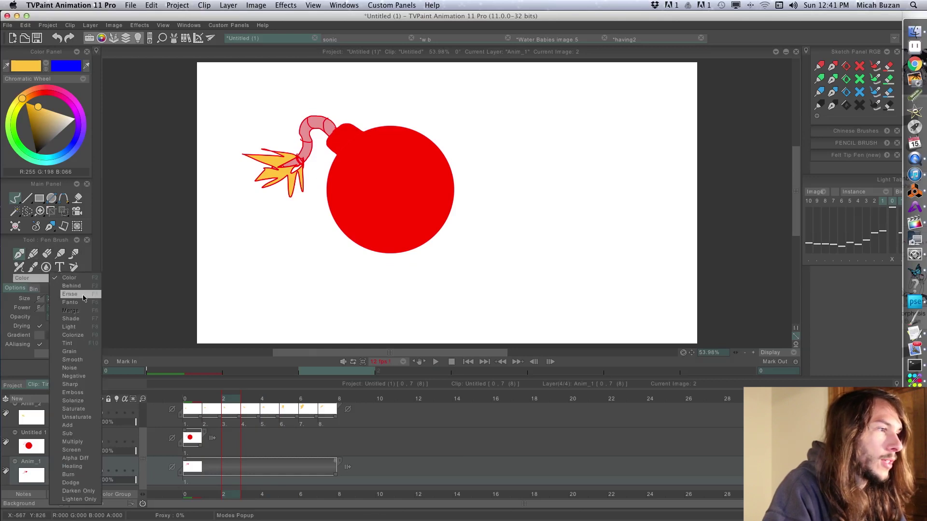
left_click(62, 300)
left_click(62, 301)
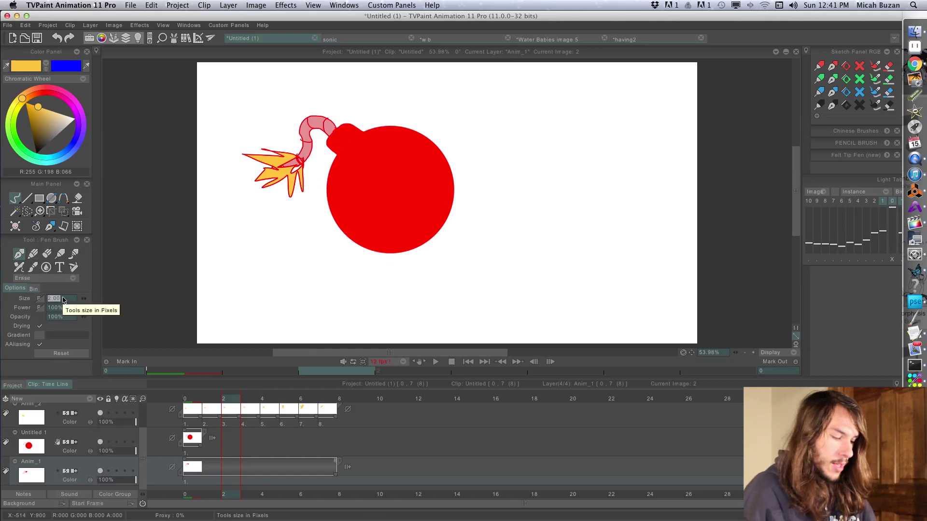
type("1")
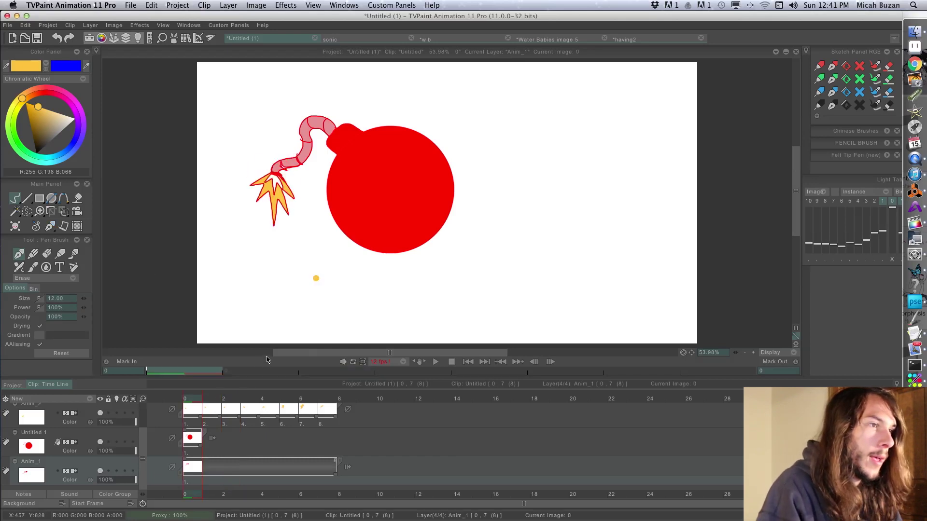
Add new spark drawings to Anim_1 on frames 2 and 3, then flip between neighbouring frames
key("Right")
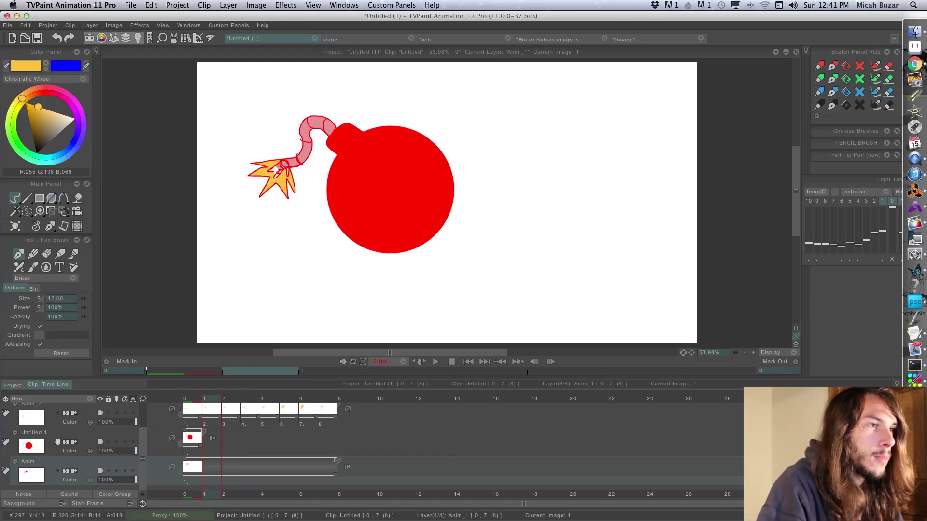
key("Right")
left_click(277, 161)
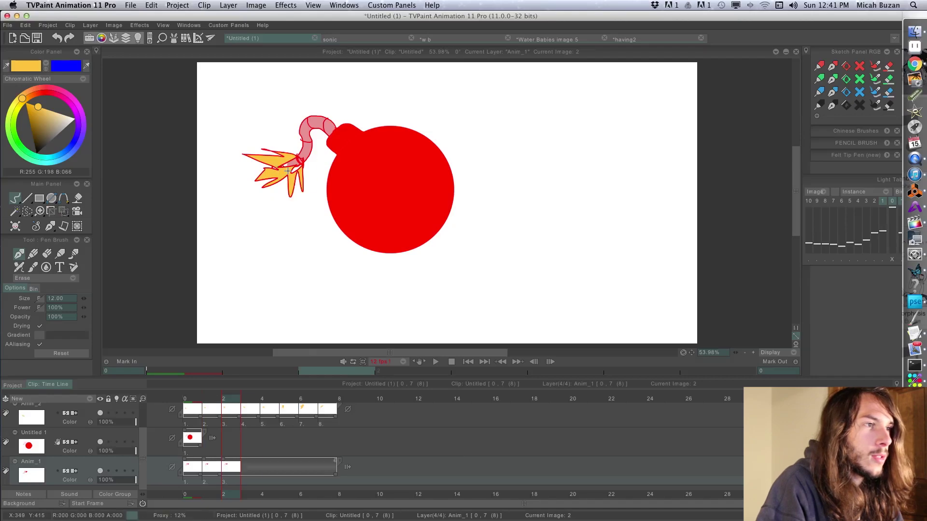
key("Right")
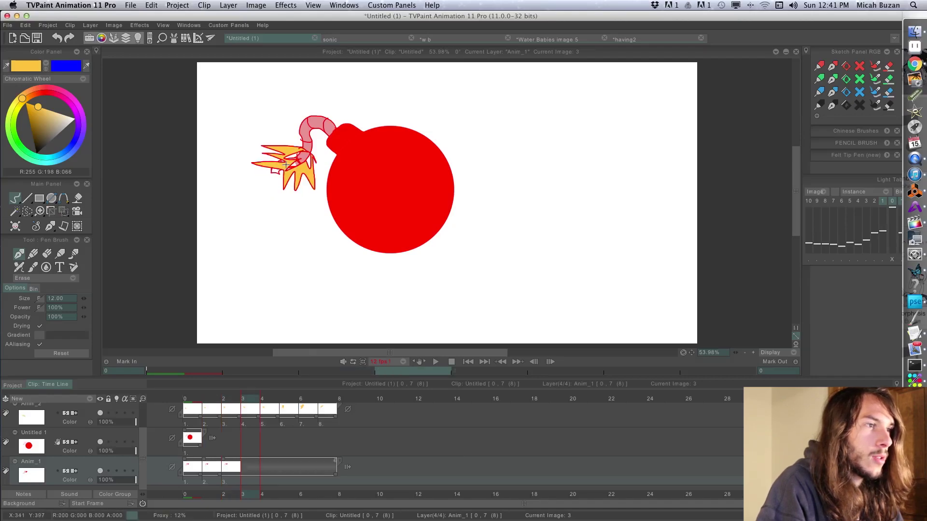
left_click(291, 165)
key("Right")
key("Left")
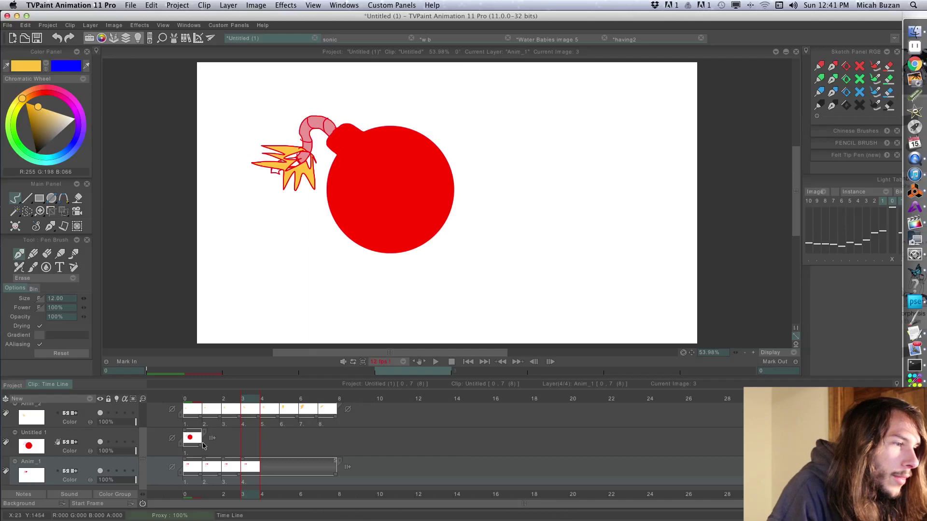
Extend the bomb image's exposure across frames 1–8 and step to frame 3
left_click_drag(202, 447, 326, 446)
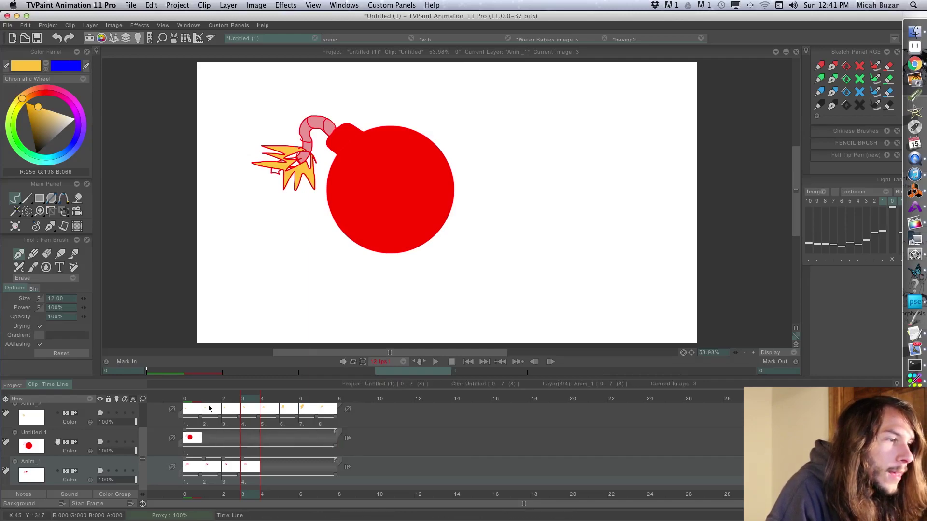
left_click(194, 399)
key("Right")
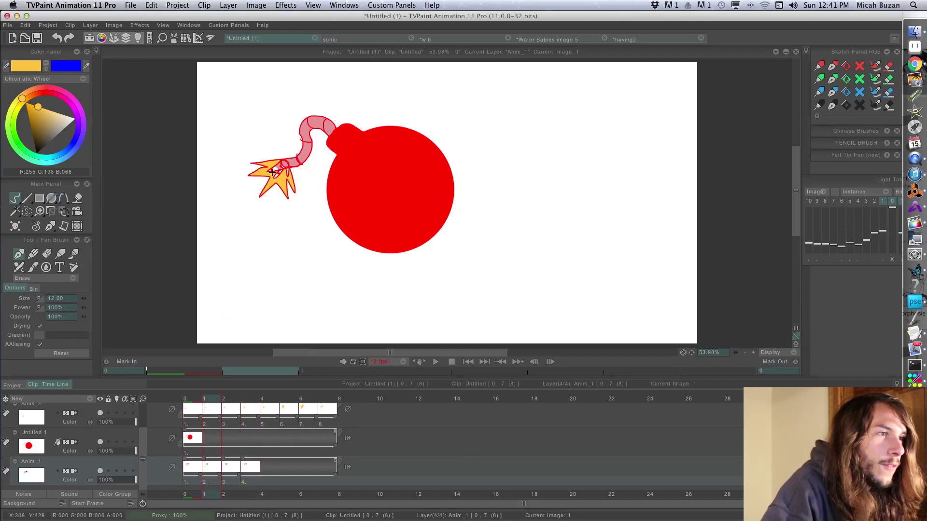
key("Right")
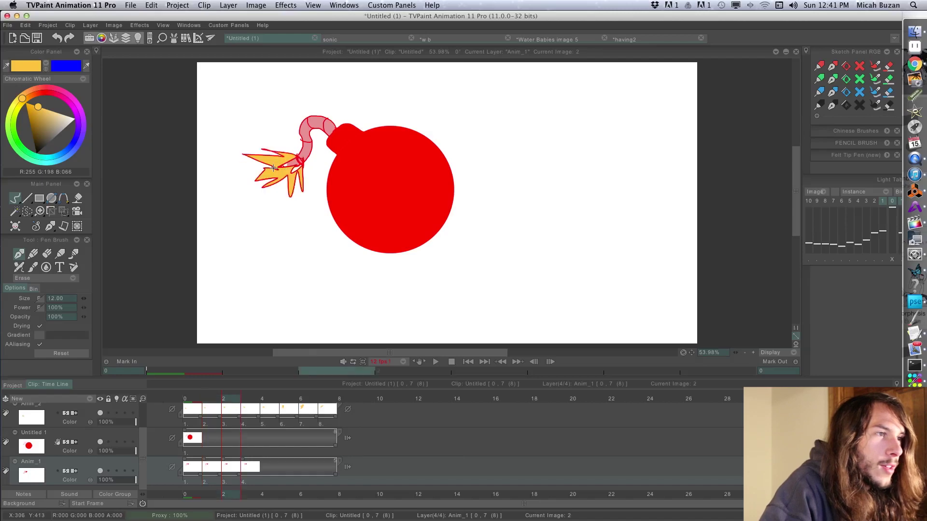
key("Right")
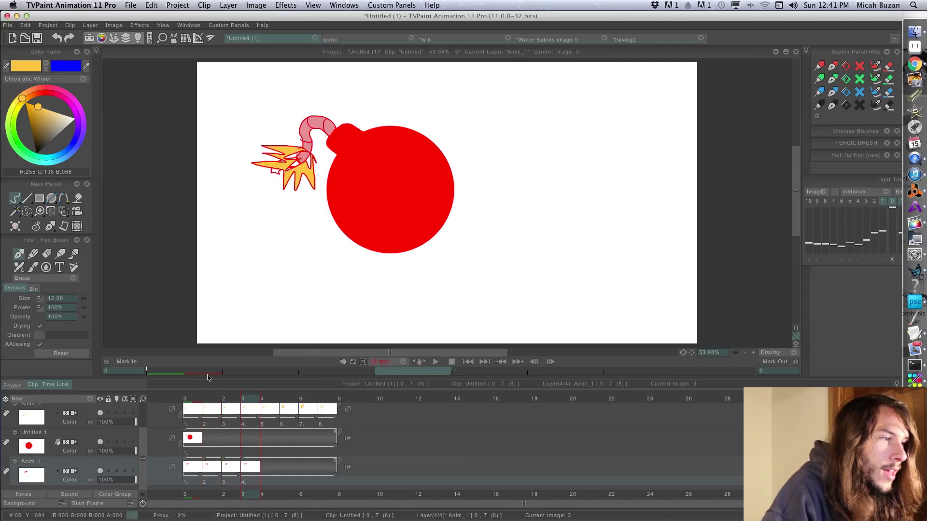
Start a new Untitled 1 bomb image at frame 3, trial-erase the fuse outline, then undo
left_click(122, 434)
key("Left")
key("Right")
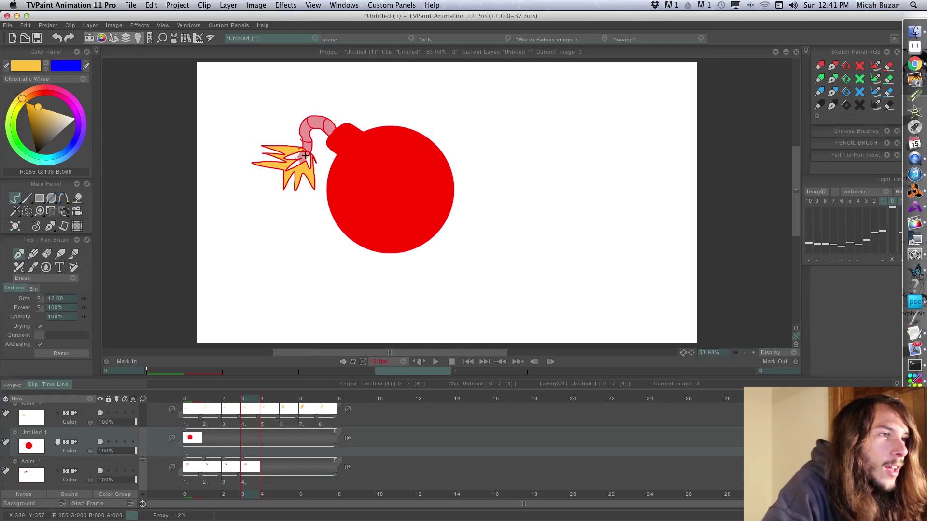
left_click_drag(302, 157, 300, 160)
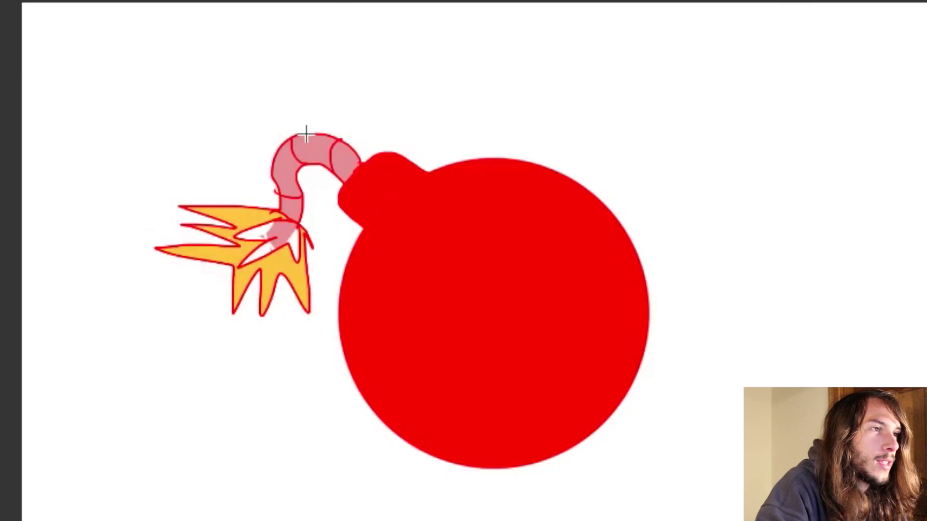
mouse_move(291, 132)
left_mouse_down()
mouse_move(338, 155)
mouse_move(350, 145)
mouse_move(358, 174)
left_mouse_up()
mouse_move(344, 119)
left_mouse_down()
mouse_move(302, 126)
mouse_move(333, 167)
mouse_move(326, 186)
mouse_move(269, 186)
mouse_move(263, 157)
mouse_move(284, 153)
mouse_move(310, 218)
left_mouse_up()
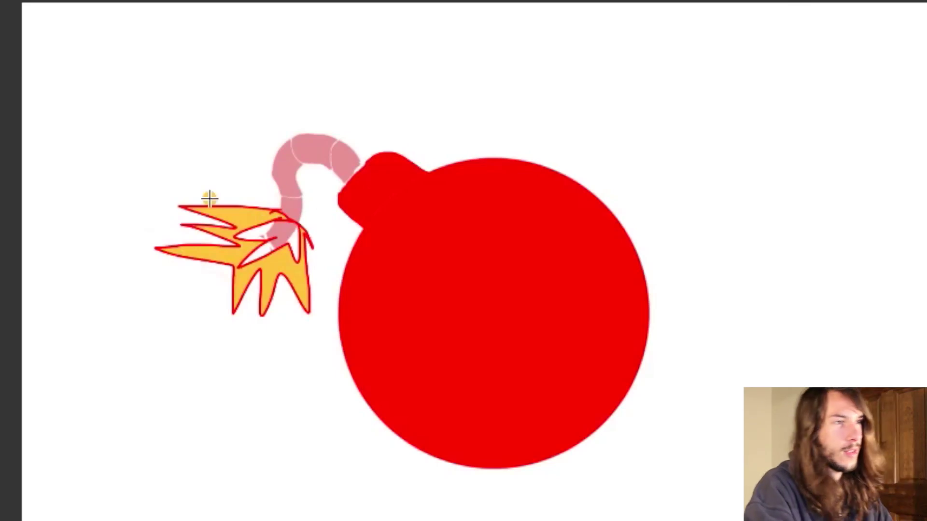
key("ctrl+z")
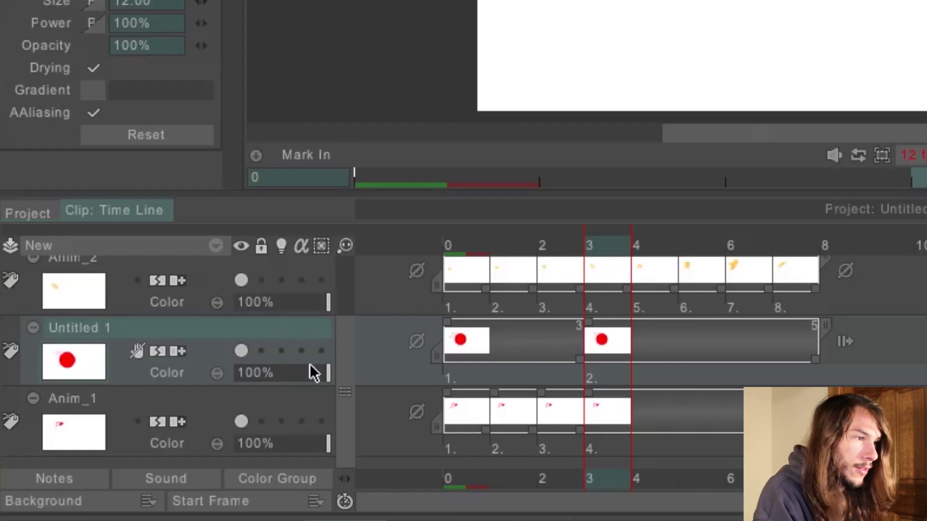
Select the Anim_1 spark layer with the bomb layer and merge them
left_click(298, 405)
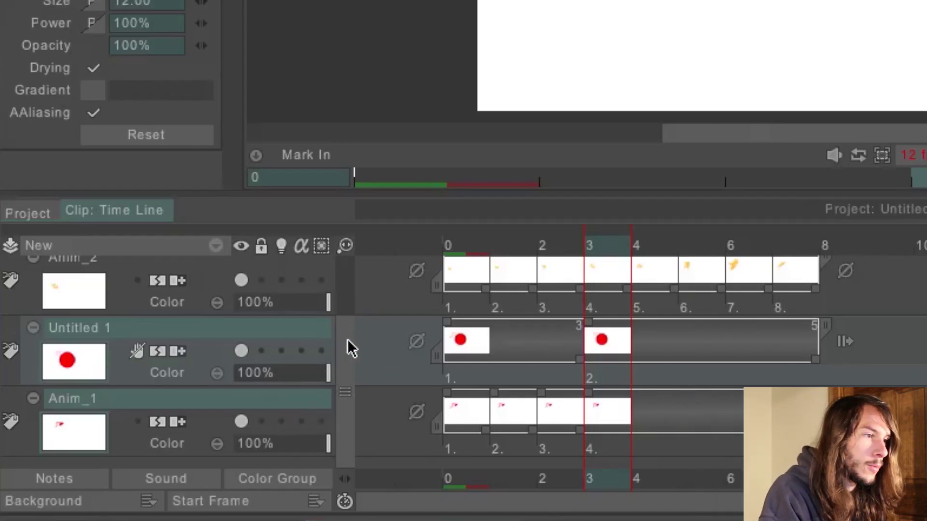
left_click_drag(347, 338, 341, 346)
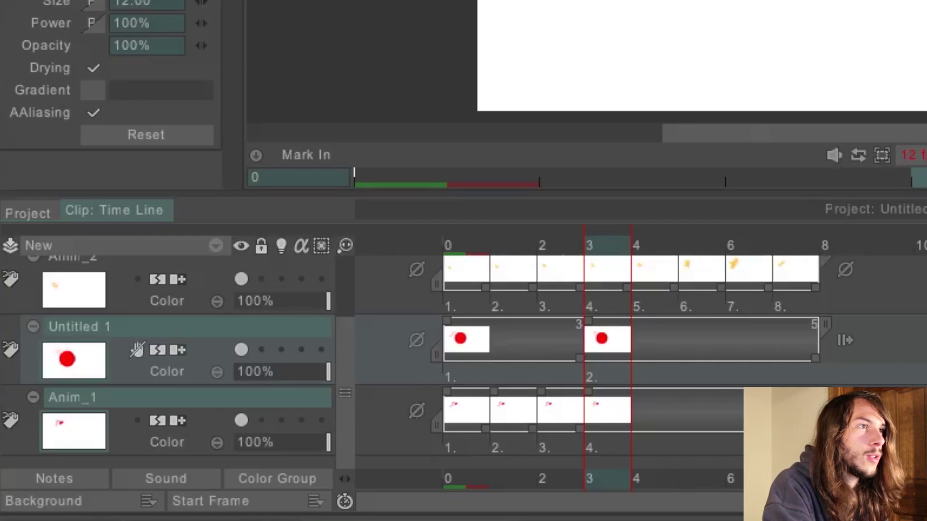
left_click(228, 5)
mouse_move(301, 119)
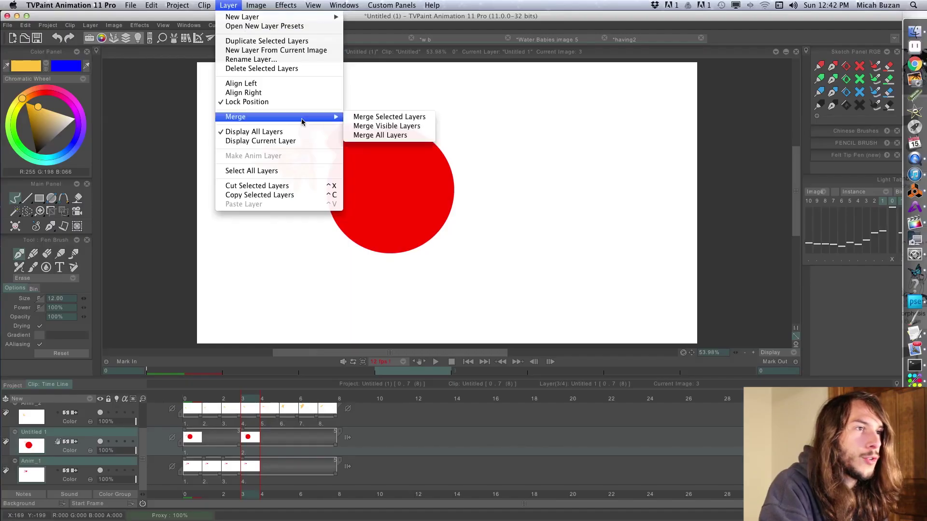
left_click(373, 121)
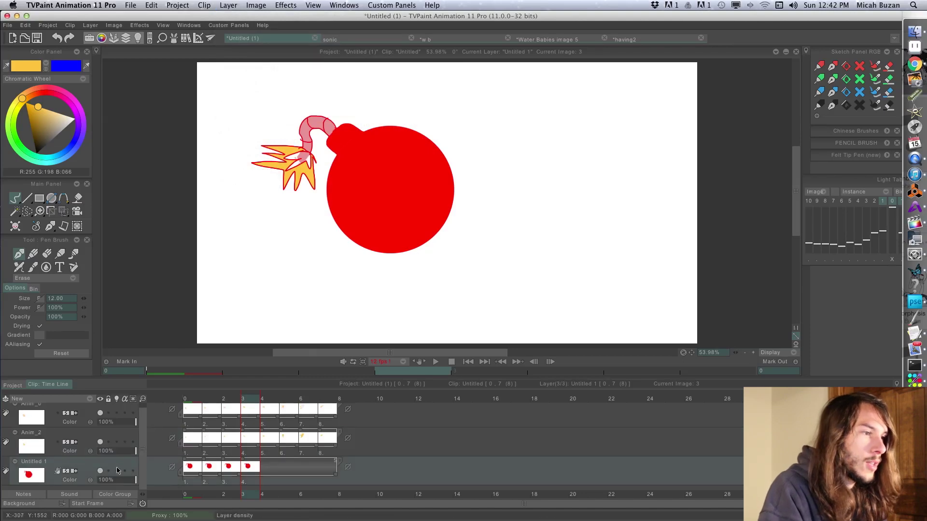
Toggle the Untitled 1 bomb layer off and on repeatedly to compare the flame alone
left_click(99, 471)
left_click(100, 472)
left_click(100, 472)
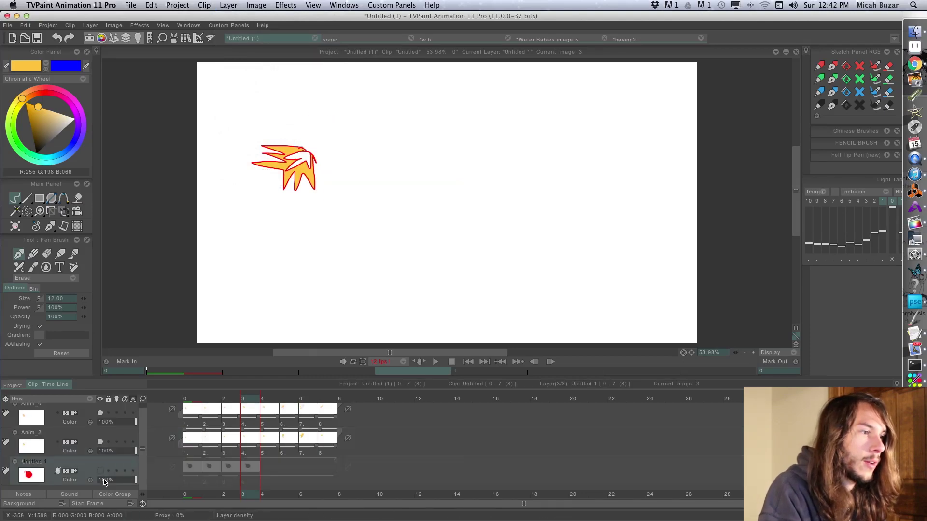
left_click(100, 474)
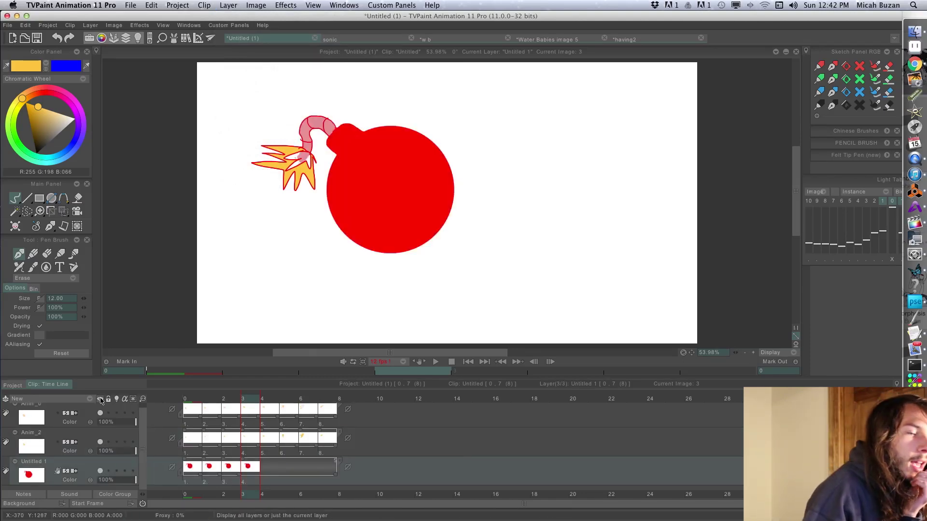
left_click(100, 471)
left_click(100, 472)
left_click(100, 471)
left_click(100, 472)
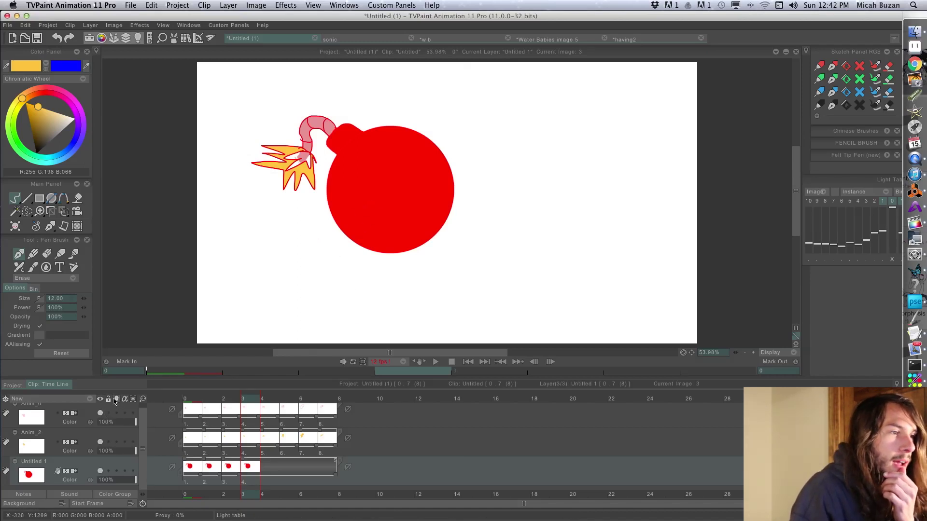
Lock the Untitled 1 bomb layer and step forward through frames 4–8
left_click(109, 471)
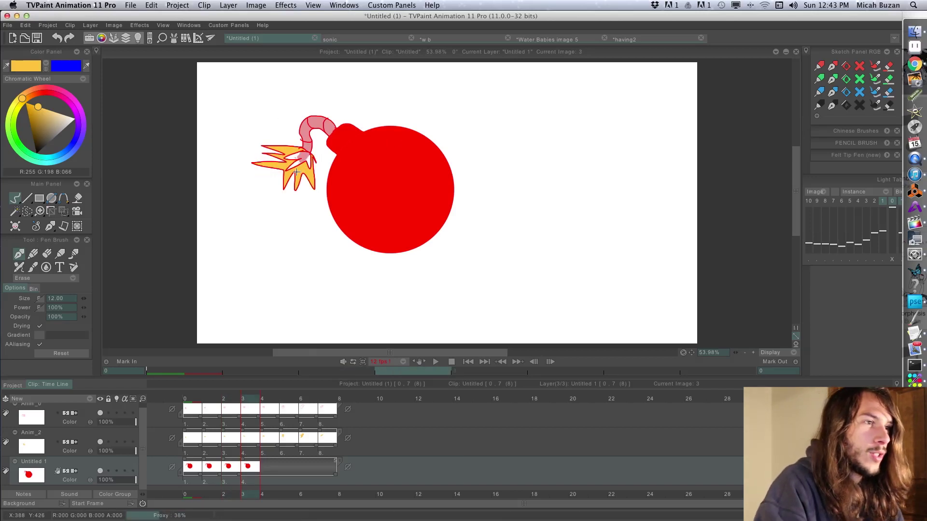
key("Right")
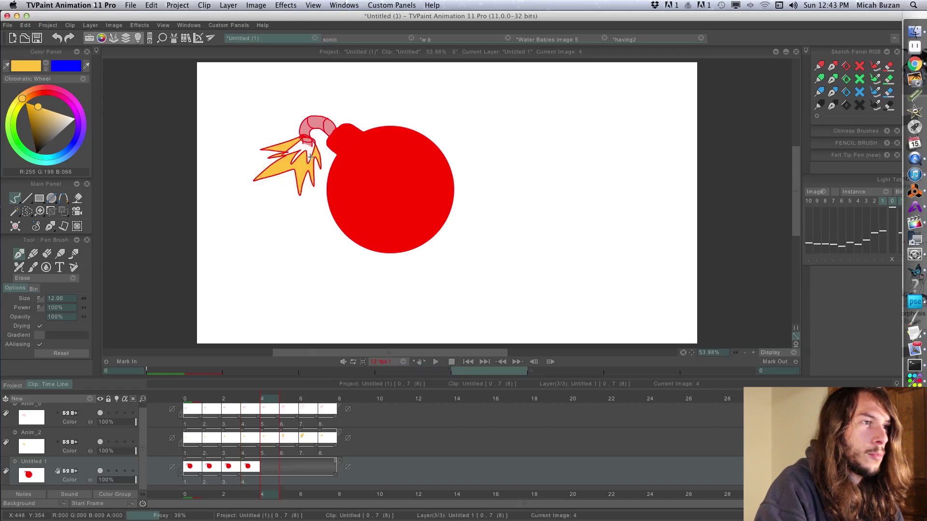
key("Right")
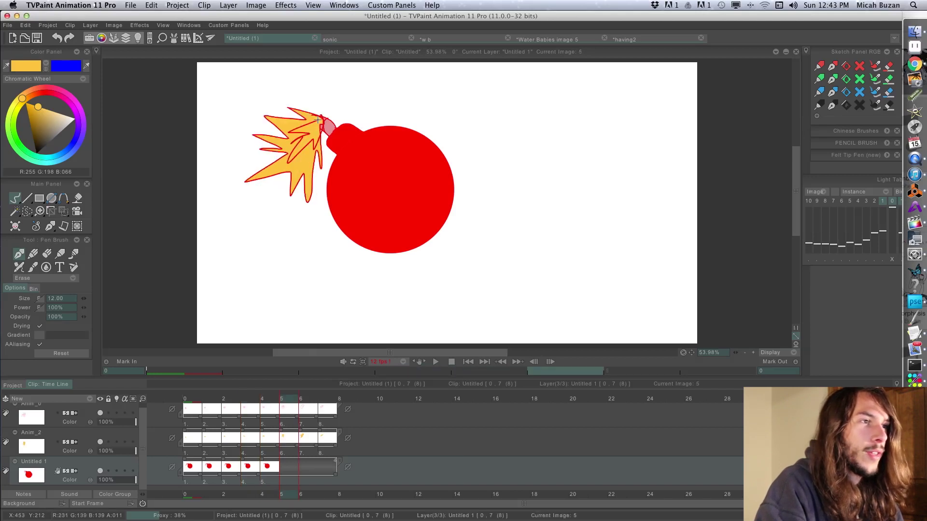
key("Right")
key("Right")
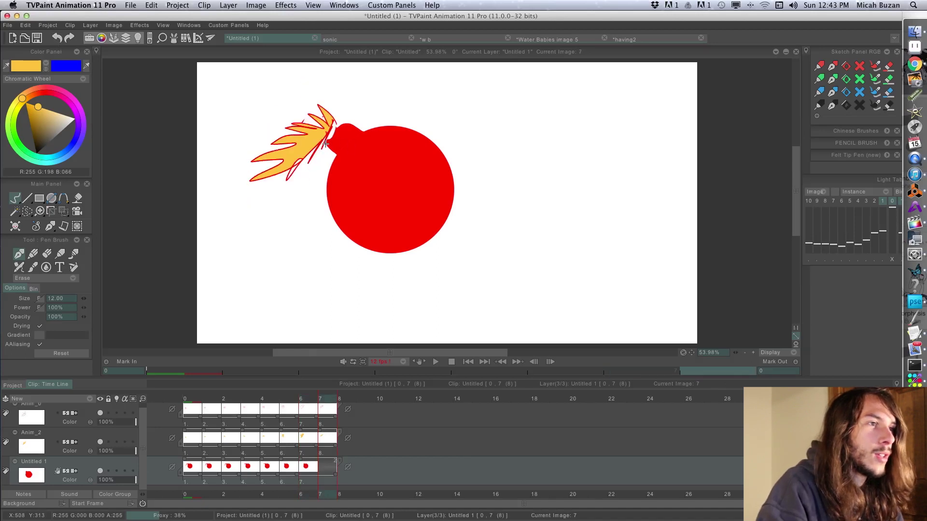
key("Right")
Flip back and forth through frames 1–7 to compare the shrinking fuse flame
key("Left")
key("Left")
key("Left")
key("Right")
key("Right")
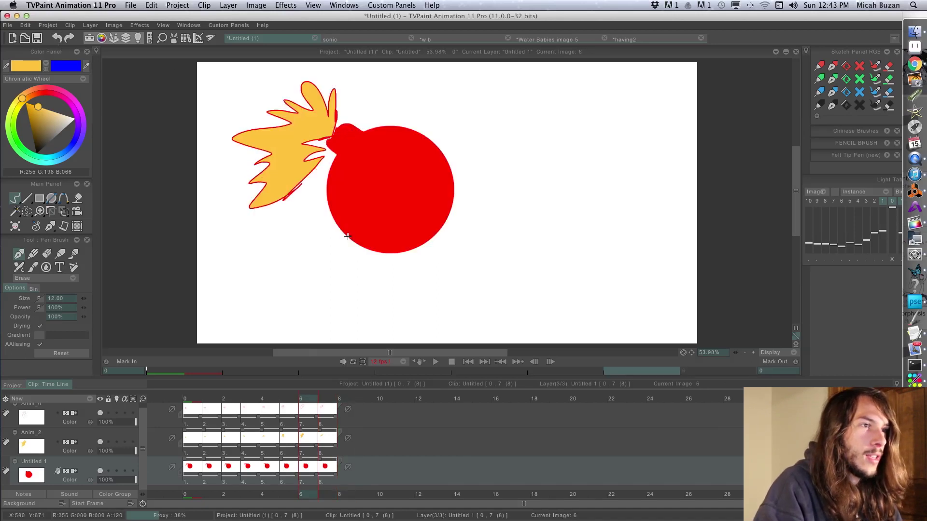
key("Left")
key("Right")
key("Left")
key("Left")
key("Right")
key("Left")
key("Right")
key("Left")
key("Left")
key("Left")
key("Left")
key("Left")
key("Right")
key("Right")
key("Right")
key("Left")
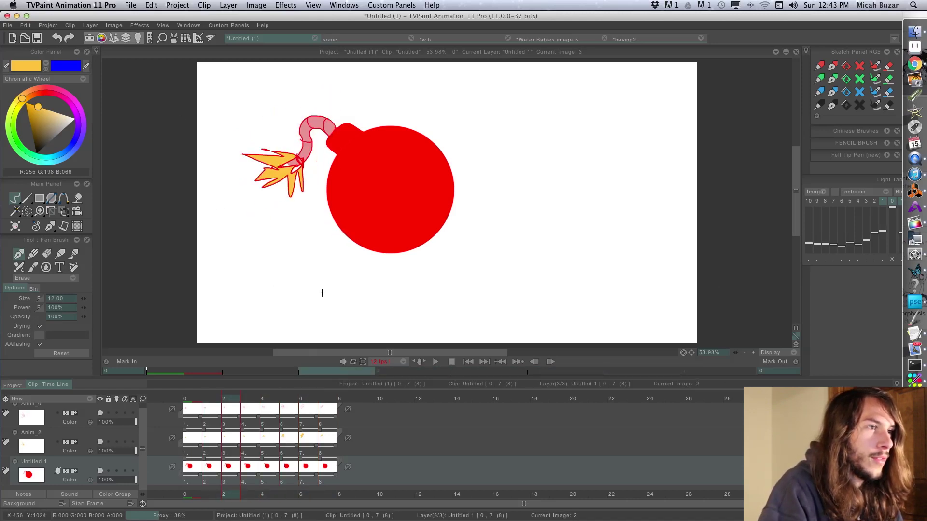
key("Left")
key("Left")
key("Left")
key("Right")
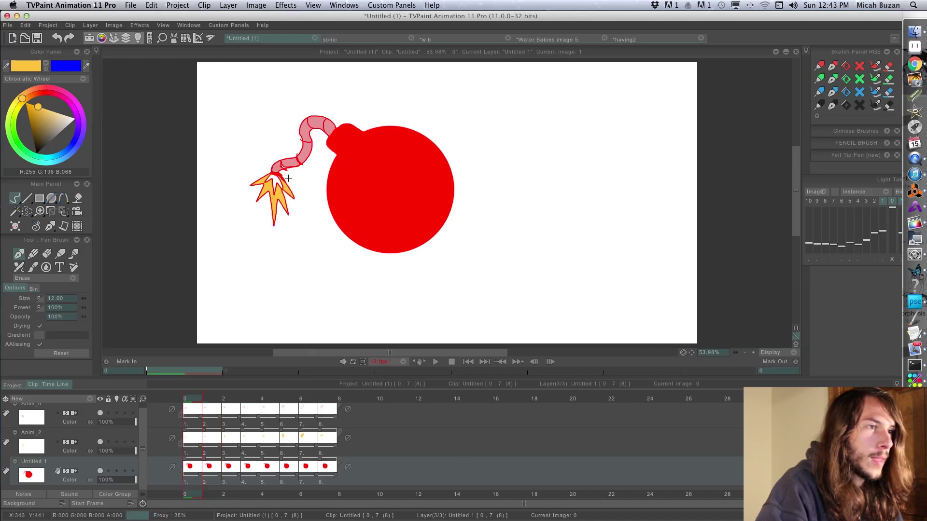
Select all of Anim_2's images and play the clip in a loop, then stop
left_click_drag(342, 451, 137, 464)
key("Return")
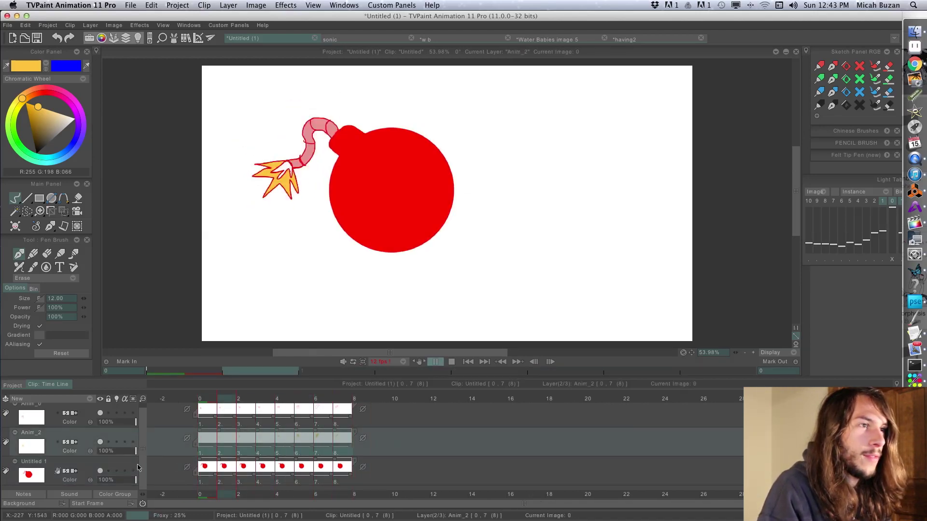
key("Return")
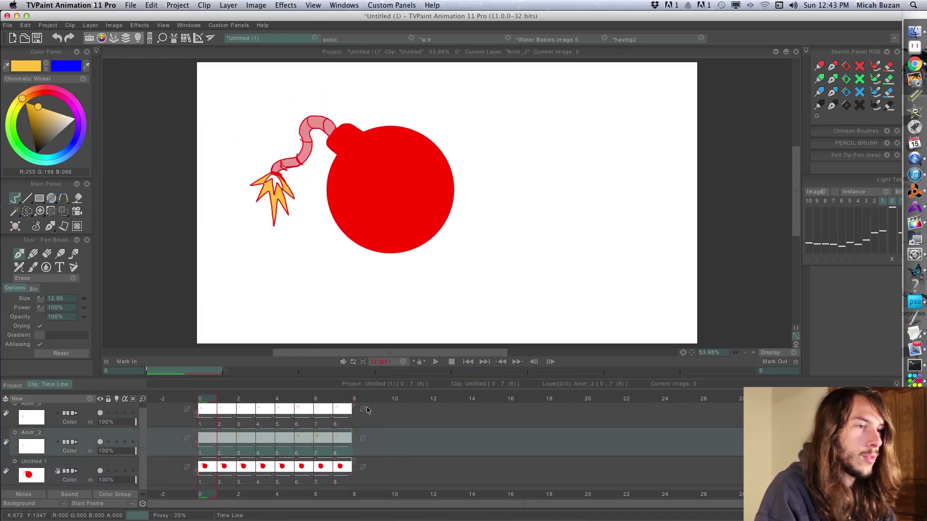
Extend the bomb layer to frame 8, add a blank ninth Anim_2 image, and make Untitled 1 current
left_click_drag(342, 399, 354, 402)
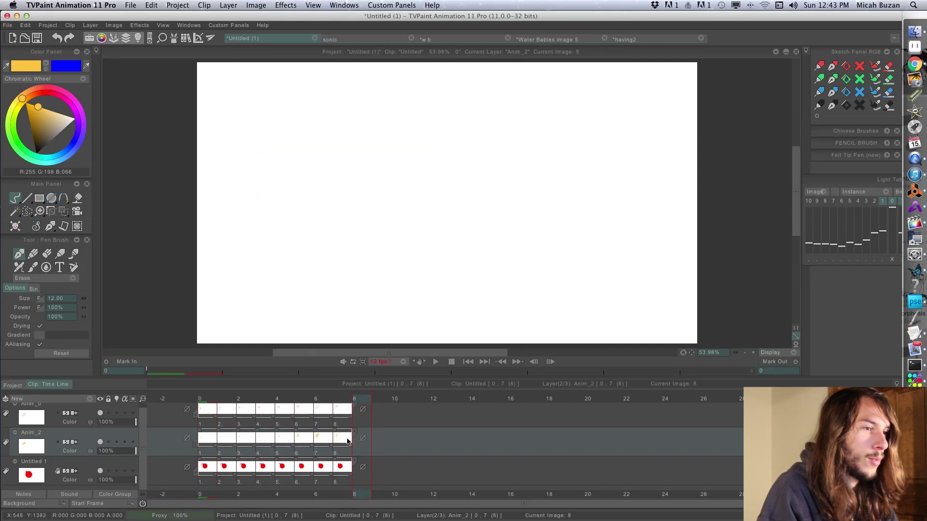
left_click_drag(352, 474, 371, 474)
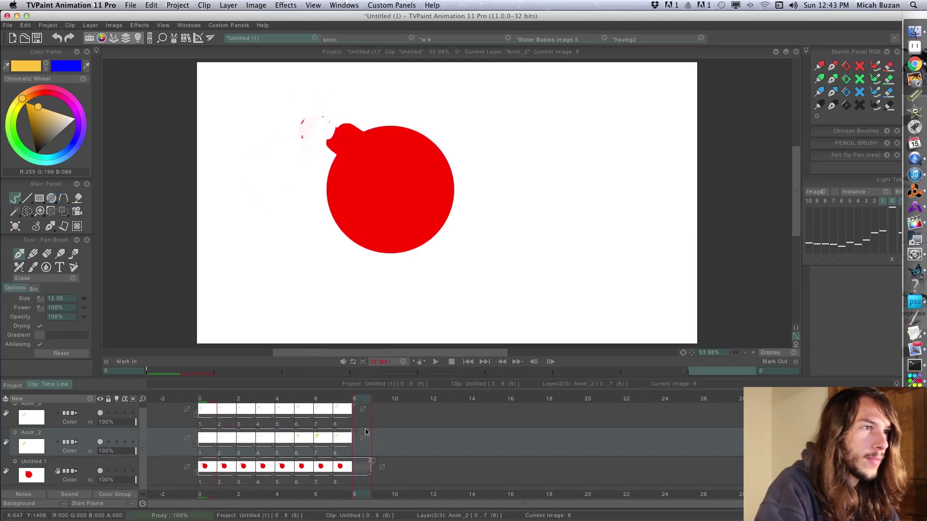
left_click(299, 149)
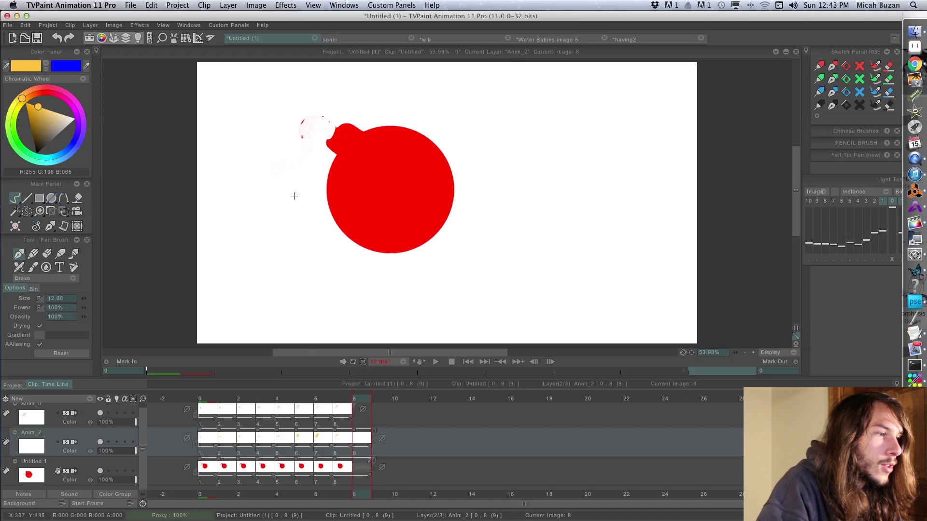
key("Down")
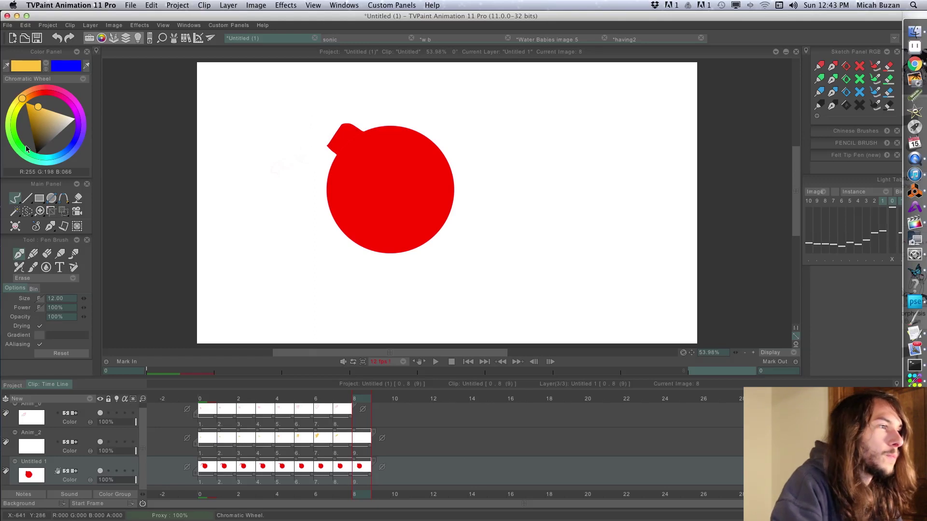
Choose the red pen from the Sketch Panel and go to the empty frame 9
left_click_drag(16, 198, 53, 237)
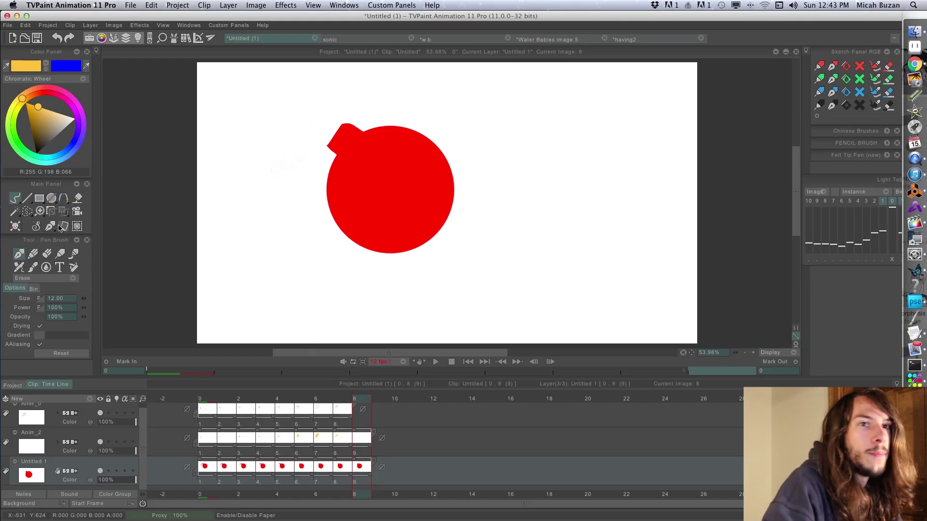
left_click(833, 65)
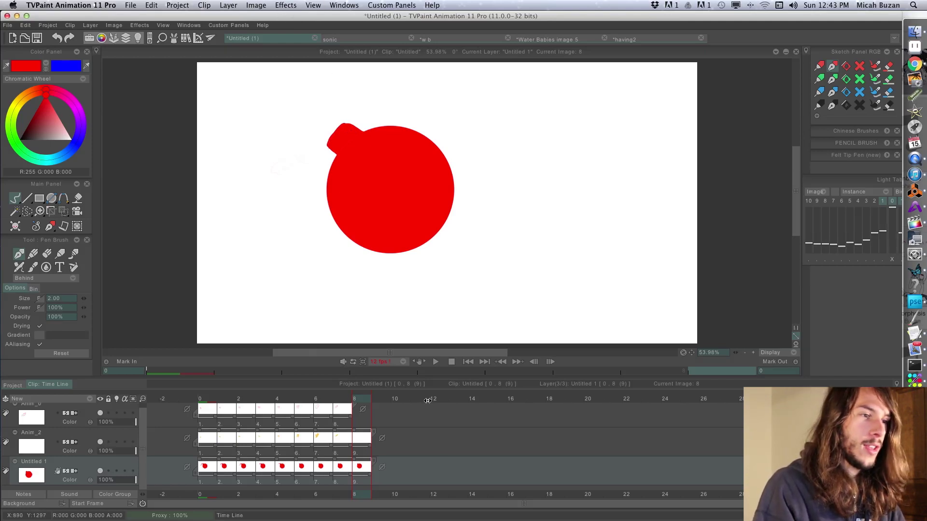
left_click(428, 400)
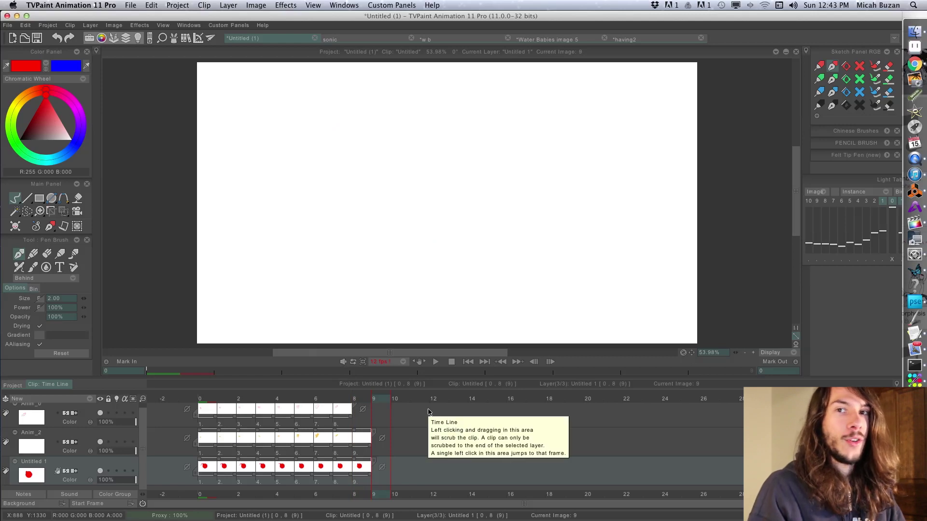
left_click(428, 410)
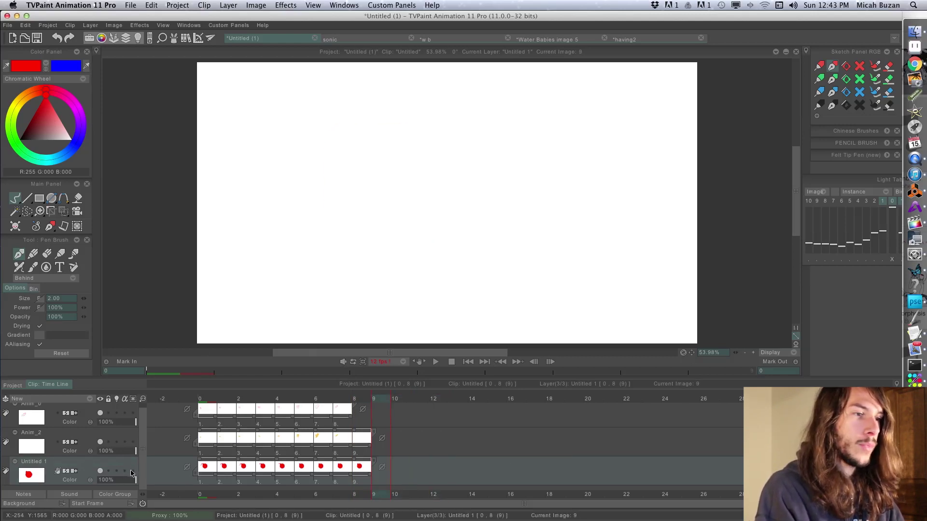
Float the Light Table and enable it on the bomb layer, undo a test stroke, and set size 6
left_click_drag(836, 179, 775, 172)
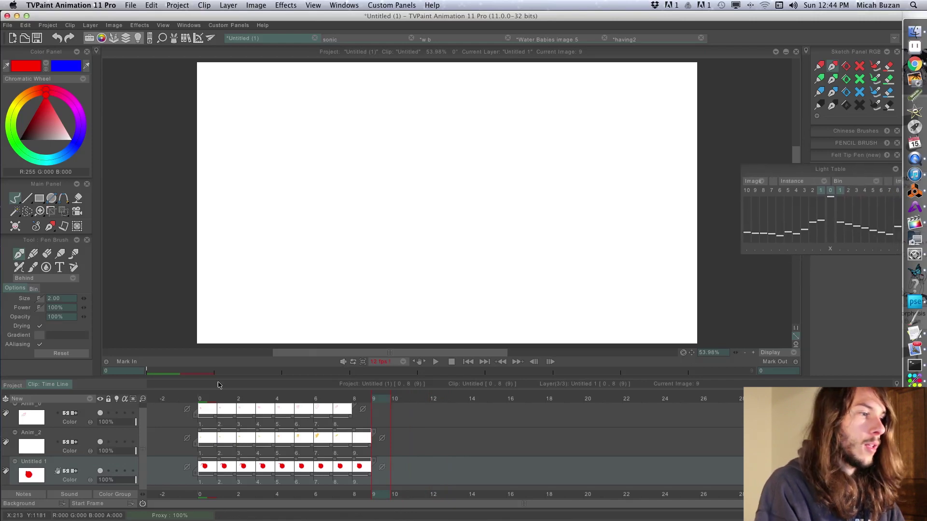
left_click(117, 472)
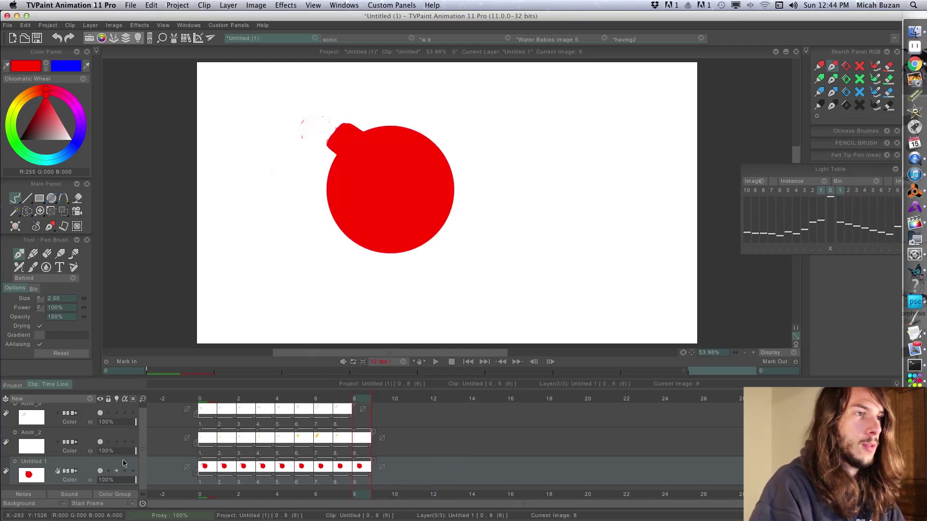
mouse_move(315, 193)
left_mouse_down()
mouse_move(268, 226)
mouse_move(310, 225)
mouse_move(332, 287)
left_mouse_up()
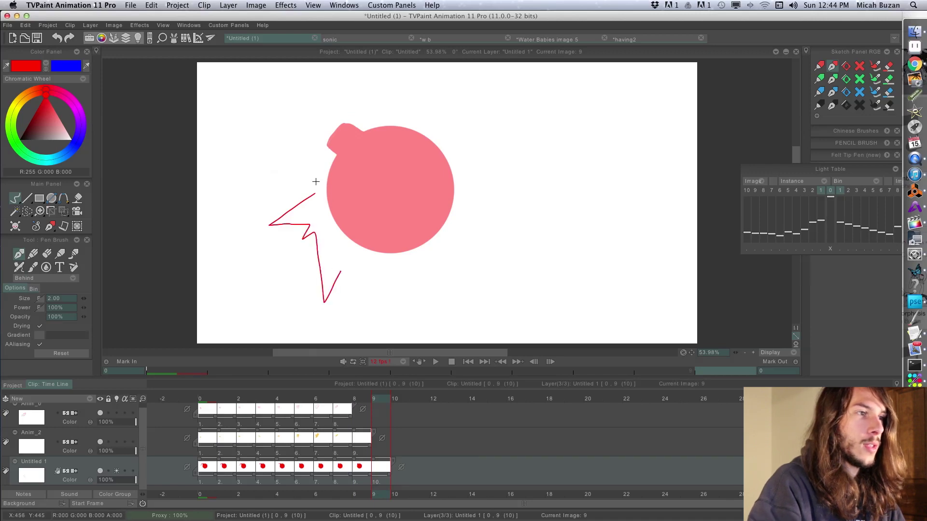
left_click(57, 37)
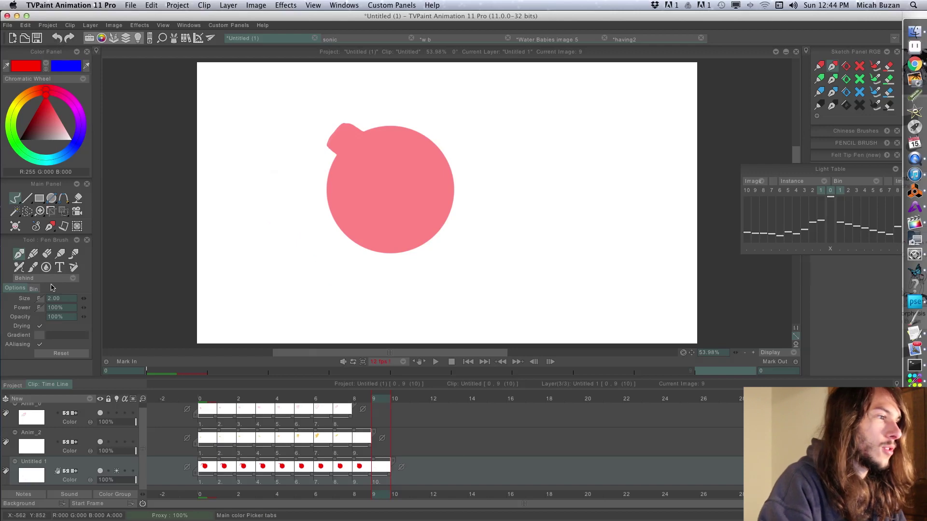
left_click(66, 299)
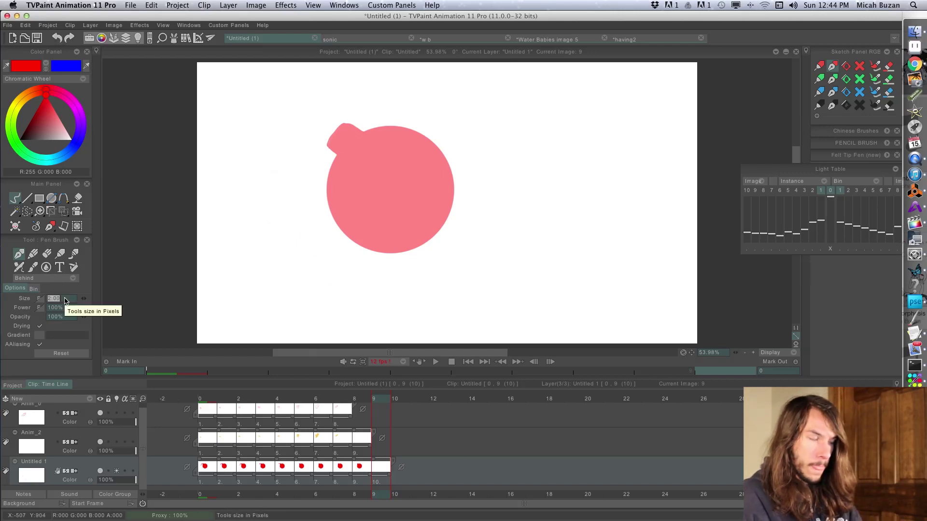
type("6")
Draw the jagged red burst outline with tall spikes around the bomb, checking against frame 8
mouse_move(316, 162)
left_mouse_down()
mouse_move(293, 142)
mouse_move(308, 138)
mouse_move(311, 99)
mouse_move(331, 113)
mouse_move(337, 99)
mouse_move(360, 117)
left_mouse_up()
left_click_drag(681, 383, 686, 406)
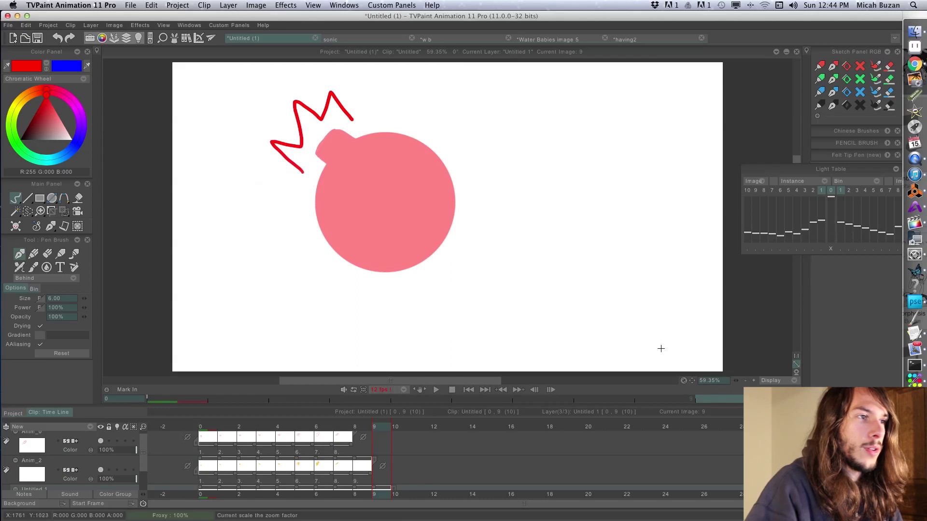
mouse_move(354, 113)
left_mouse_down()
mouse_move(409, 67)
mouse_move(410, 117)
mouse_move(472, 100)
mouse_move(443, 140)
mouse_move(513, 147)
mouse_move(470, 182)
mouse_move(552, 231)
mouse_move(452, 243)
mouse_move(475, 303)
mouse_move(425, 293)
mouse_move(374, 263)
mouse_move(352, 314)
mouse_move(339, 276)
mouse_move(218, 308)
mouse_move(299, 226)
mouse_move(305, 193)
mouse_move(261, 167)
mouse_move(305, 171)
left_mouse_up()
key("Left")
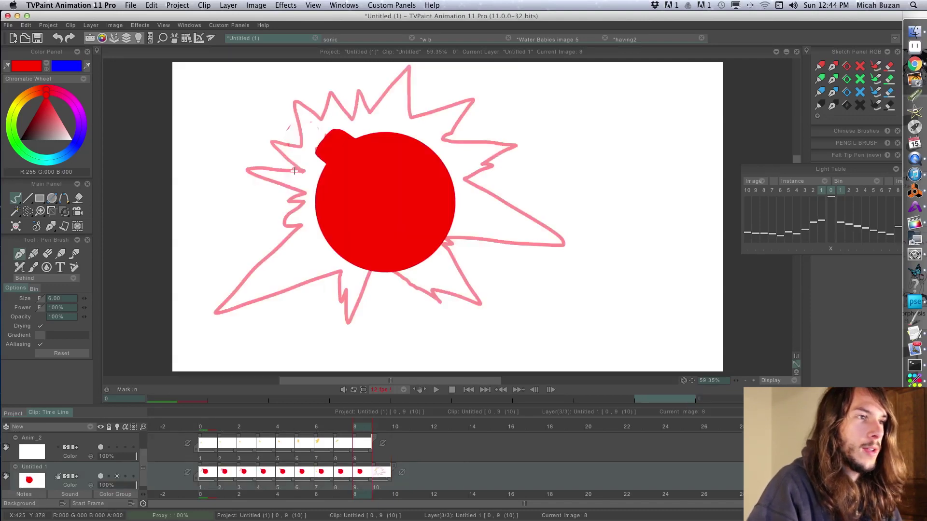
key("Right")
key("Left")
key("Right")
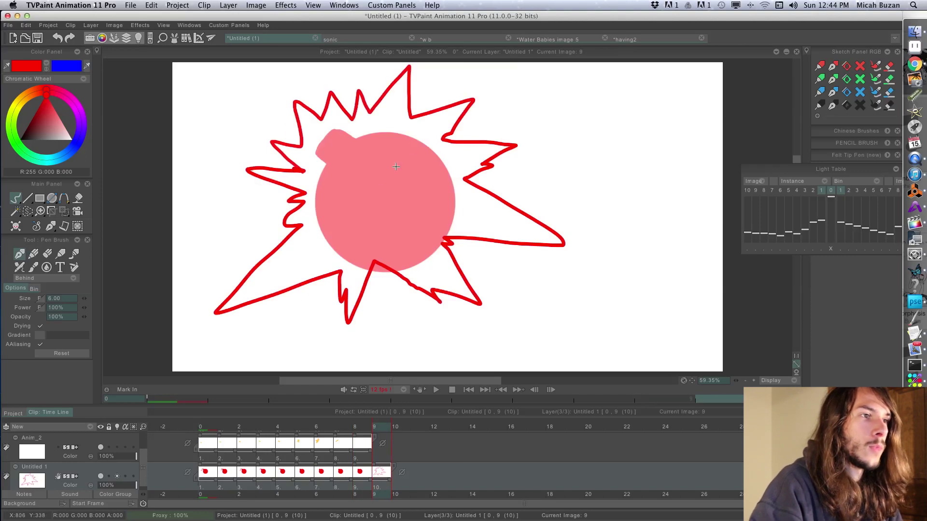
Draw a star inside the burst, then begin a new zigzag at image 10's top left
mouse_move(368, 181)
left_mouse_down()
mouse_move(383, 146)
mouse_move(417, 166)
mouse_move(427, 200)
mouse_move(418, 245)
mouse_move(333, 240)
mouse_move(324, 184)
mouse_move(369, 182)
left_mouse_up()
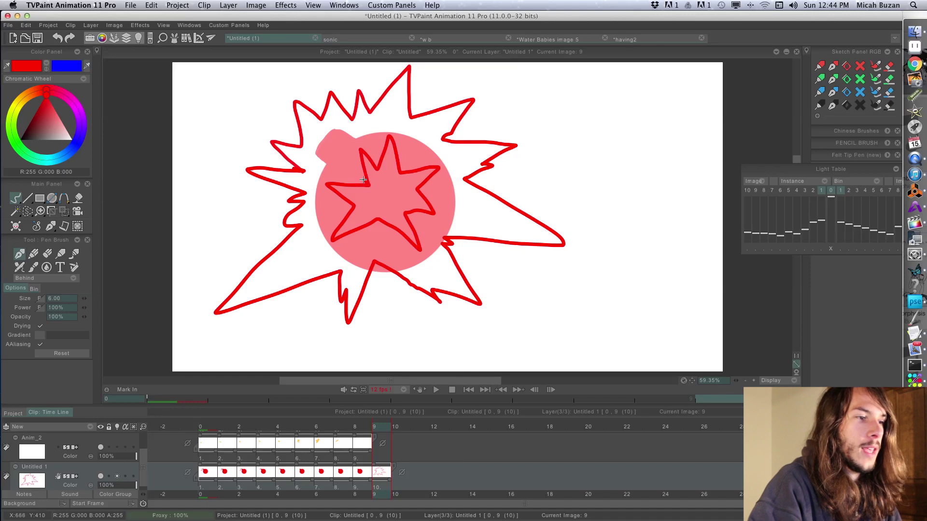
key("Right")
mouse_move(248, 114)
left_mouse_down()
mouse_move(221, 58)
mouse_move(256, 61)
left_mouse_up()
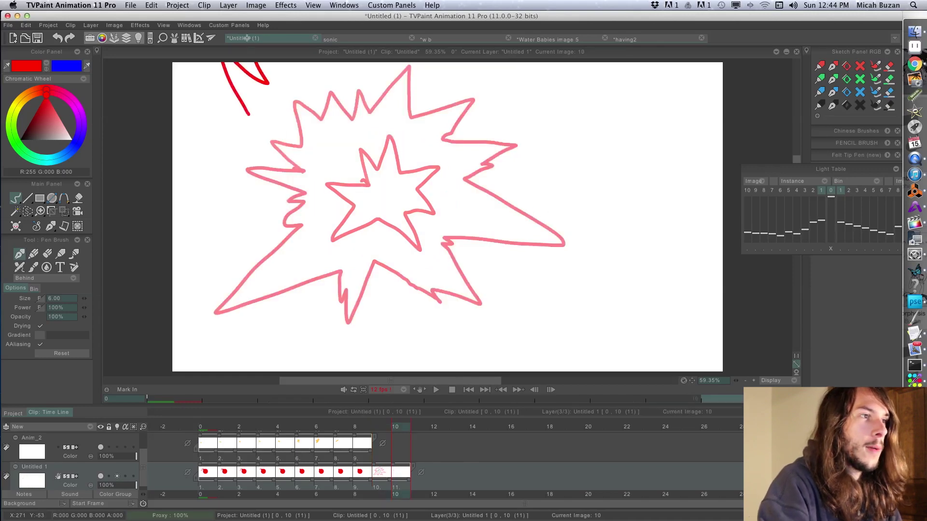
Draw the spiky red outline down the left edge, along the bottom and up to the top right
mouse_move(245, 115)
left_mouse_down()
mouse_move(190, 114)
mouse_move(203, 140)
mouse_move(184, 154)
mouse_move(216, 190)
mouse_move(209, 252)
mouse_move(135, 318)
left_mouse_up()
mouse_move(185, 375)
left_mouse_down()
mouse_move(304, 316)
mouse_move(289, 396)
left_mouse_up()
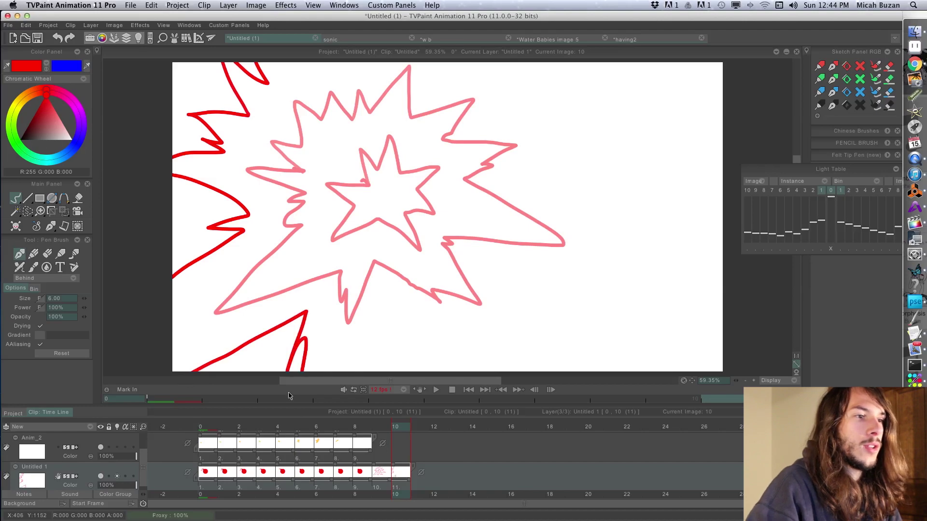
mouse_move(435, 372)
left_mouse_down()
mouse_move(468, 341)
mouse_move(653, 335)
mouse_move(675, 301)
mouse_move(618, 241)
mouse_move(710, 198)
mouse_move(594, 166)
mouse_move(590, 112)
mouse_move(538, 107)
mouse_move(596, 64)
left_mouse_up()
mouse_move(345, 151)
left_mouse_down()
mouse_move(335, 74)
mouse_move(372, 82)
mouse_move(450, 140)
mouse_move(462, 190)
mouse_move(579, 244)
mouse_move(486, 260)
mouse_move(442, 253)
mouse_move(429, 288)
mouse_move(401, 283)
mouse_move(377, 348)
mouse_move(346, 259)
mouse_move(254, 290)
mouse_move(304, 195)
mouse_move(289, 176)
mouse_move(317, 146)
left_mouse_up()
Undo the stray stroke over the star and draw a long spike toward the upper left
left_click(59, 40)
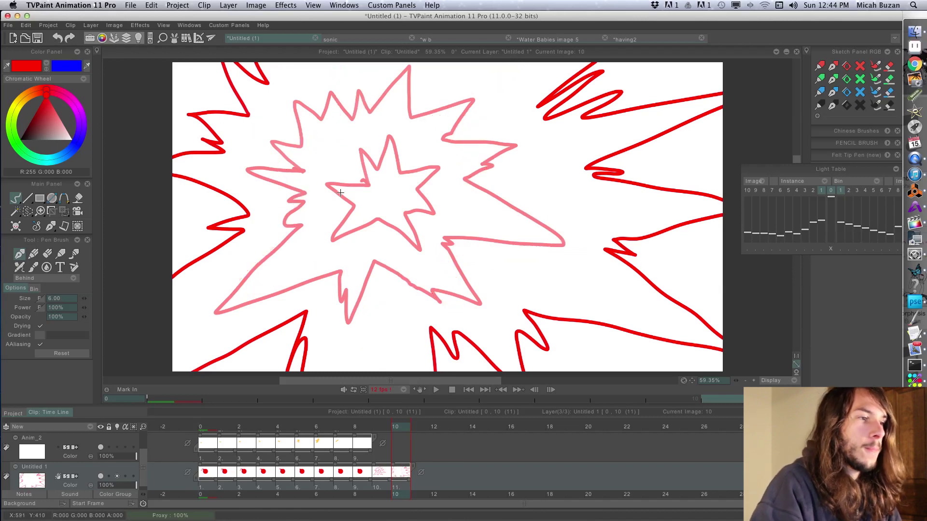
left_click_drag(427, 420, 429, 436)
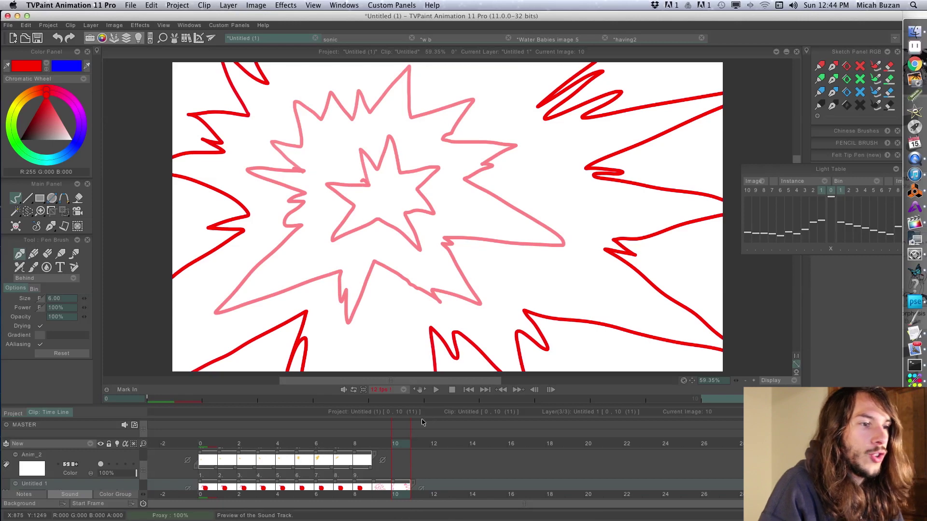
left_click_drag(433, 440, 432, 418)
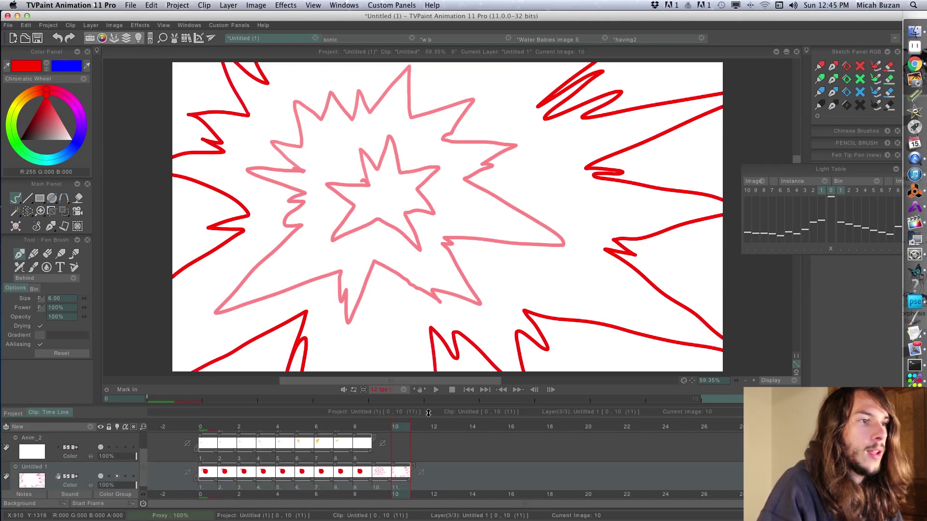
mouse_move(317, 146)
left_mouse_down()
mouse_move(272, 89)
mouse_move(341, 117)
mouse_move(332, 68)
mouse_move(382, 123)
mouse_move(461, 46)
mouse_move(437, 122)
mouse_move(499, 123)
mouse_move(470, 157)
mouse_move(623, 133)
mouse_move(477, 200)
mouse_move(595, 241)
mouse_move(467, 252)
mouse_move(560, 296)
mouse_move(481, 292)
mouse_move(482, 323)
mouse_move(379, 266)
mouse_move(348, 371)
mouse_move(318, 293)
mouse_move(183, 341)
mouse_move(208, 294)
mouse_move(283, 219)
mouse_move(306, 146)
left_mouse_up()
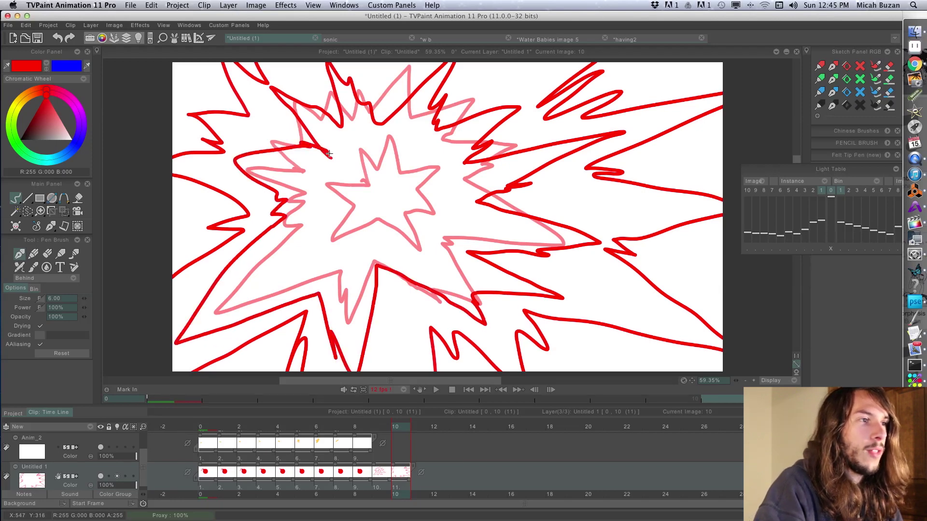
On image 11, draw red billowing outlines for the left and right smoke clouds, plus a top-right puff
key("Left")
key("Right")
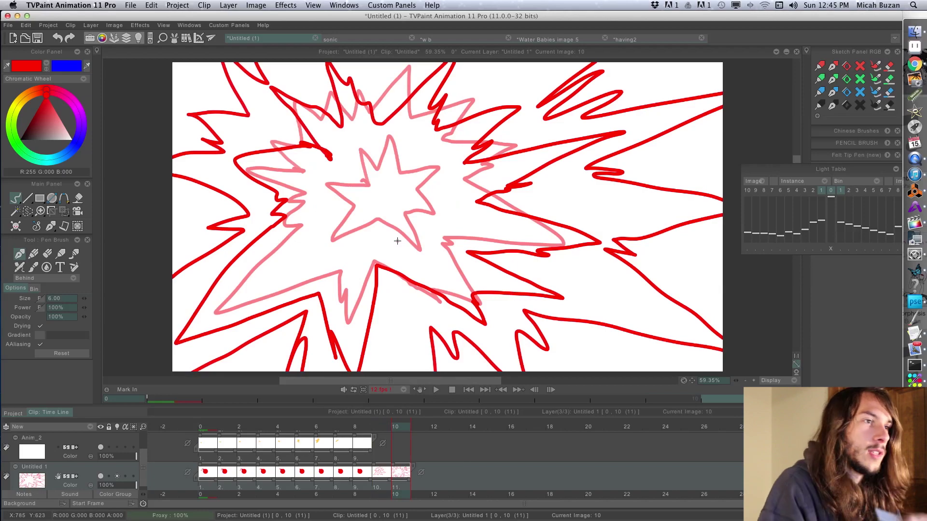
key("Right")
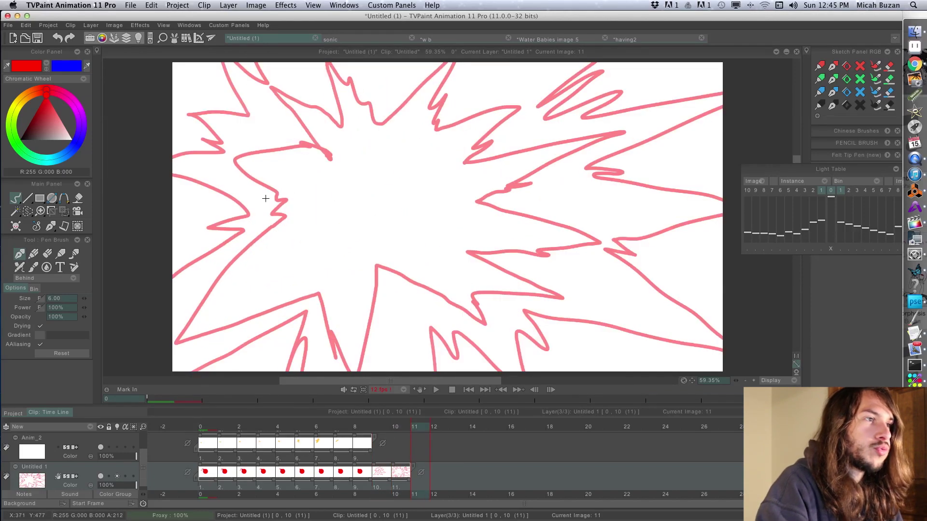
left_click_drag(278, 199, 285, 70)
mouse_move(279, 199)
left_mouse_down()
mouse_move(259, 226)
mouse_move(275, 308)
mouse_move(366, 193)
mouse_move(379, 139)
mouse_move(442, 39)
left_mouse_up()
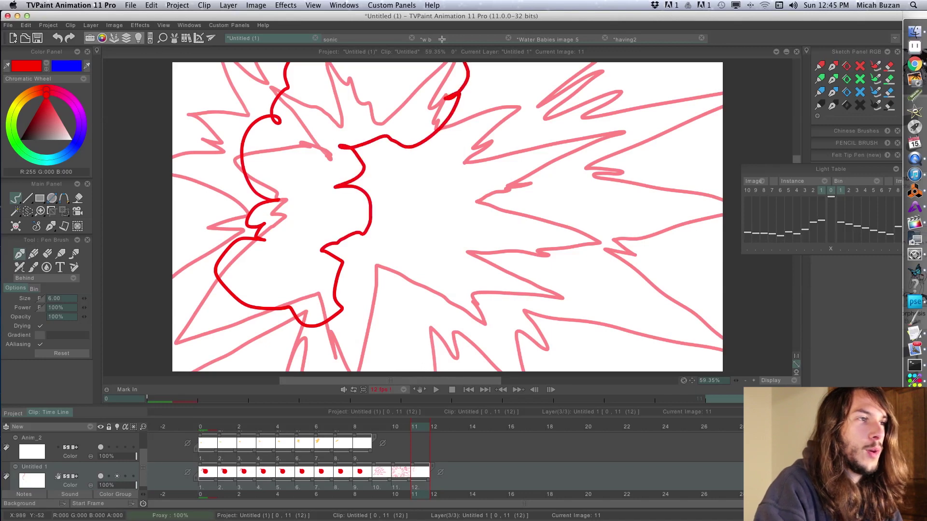
mouse_move(180, 100)
left_mouse_down()
mouse_move(220, 111)
mouse_move(260, 48)
left_mouse_up()
mouse_move(492, 205)
left_mouse_down()
mouse_move(431, 244)
mouse_move(637, 287)
mouse_move(609, 144)
left_mouse_up()
mouse_move(475, 180)
left_mouse_down()
mouse_move(485, 146)
mouse_move(532, 130)
mouse_move(532, 72)
mouse_move(611, 112)
left_mouse_up()
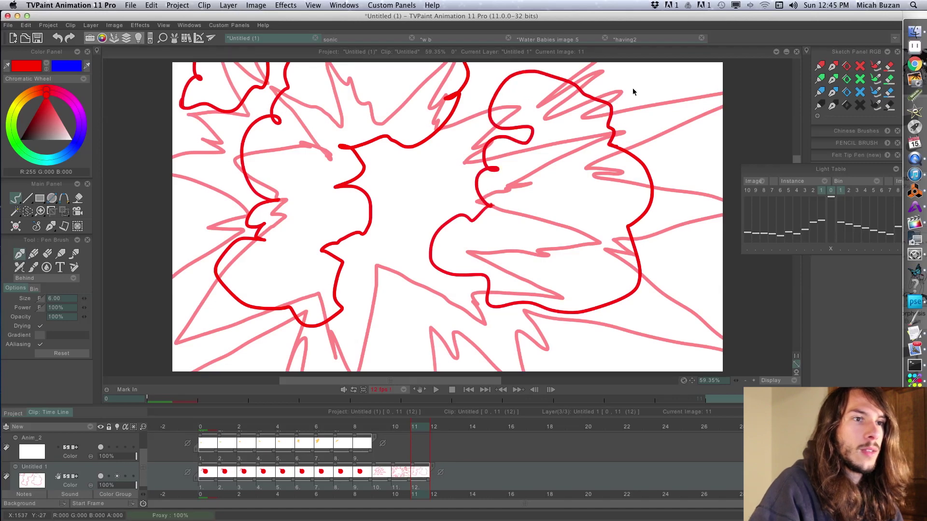
mouse_move(621, 59)
left_mouse_down()
mouse_move(654, 135)
mouse_move(709, 170)
mouse_move(694, 81)
left_mouse_up()
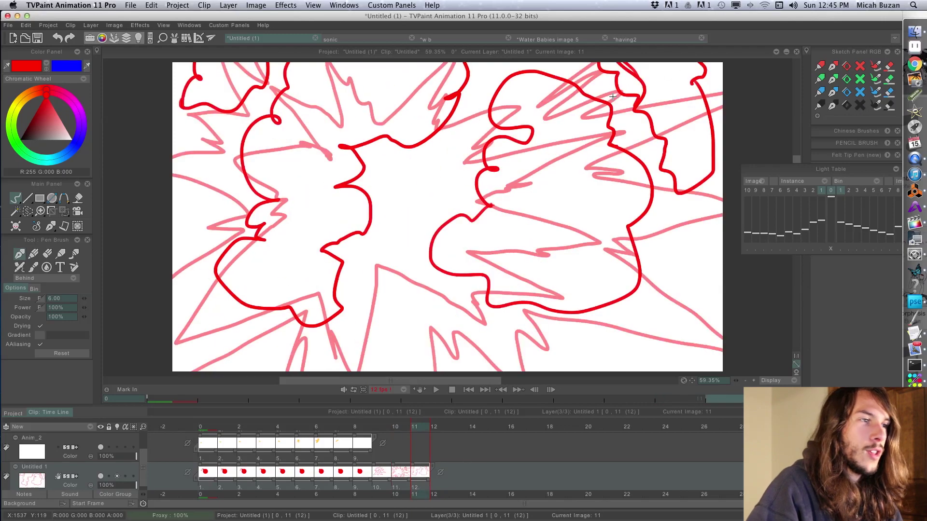
Select frames 8 through 12 and play them back to review the explosion
key("Left")
left_click_drag(421, 487, 339, 486)
key("Return")
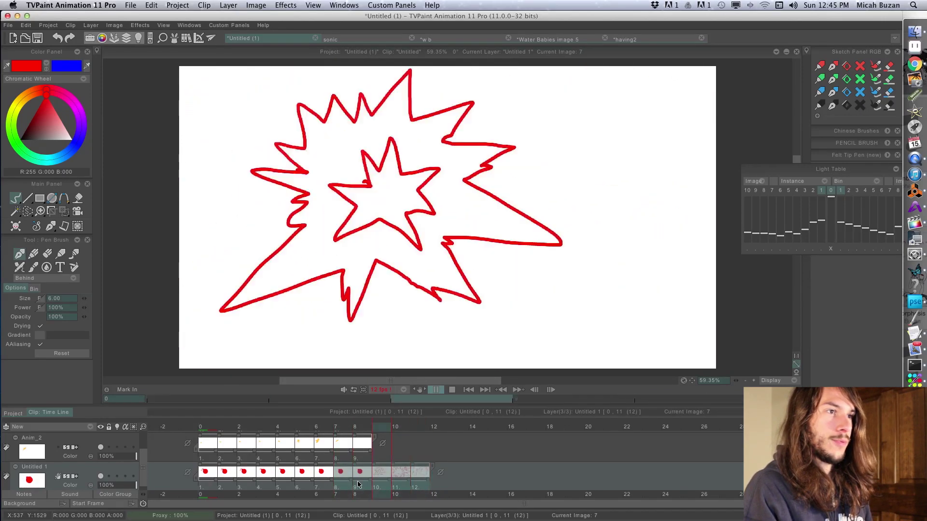
left_click(524, 485)
Return to image 10 and draw a jagged star inside the burst's centre
left_click_drag(379, 424, 390, 425)
left_click(401, 428)
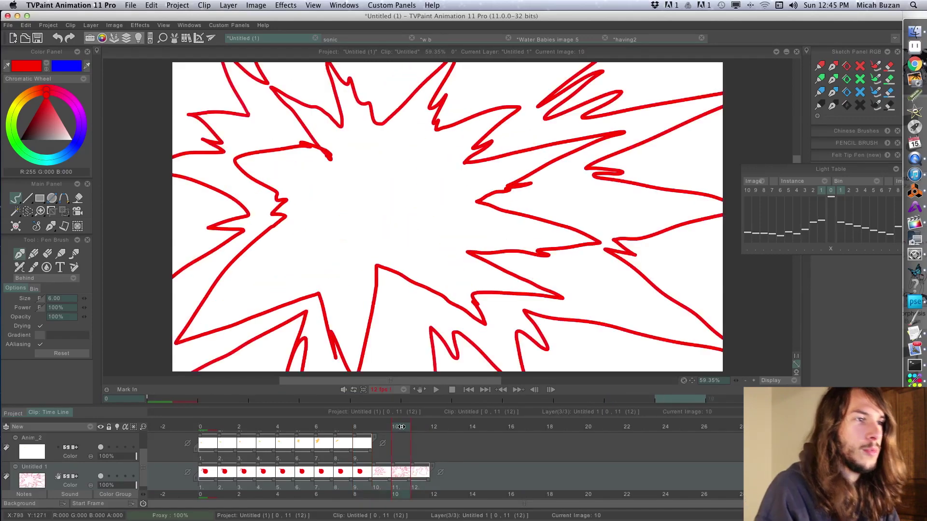
key("Right")
key("Left")
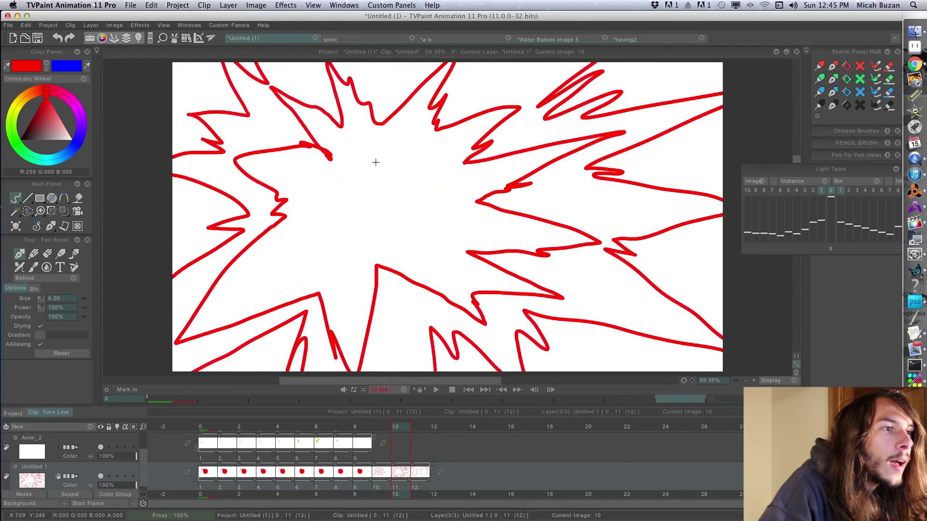
mouse_move(402, 150)
left_mouse_down()
mouse_move(461, 206)
mouse_move(427, 252)
mouse_move(321, 269)
mouse_move(344, 182)
left_mouse_up()
On image 11, add a small connecting cloud puff between the two clouds, extended upward
key("Left")
key("Right")
key("Right")
key("Left")
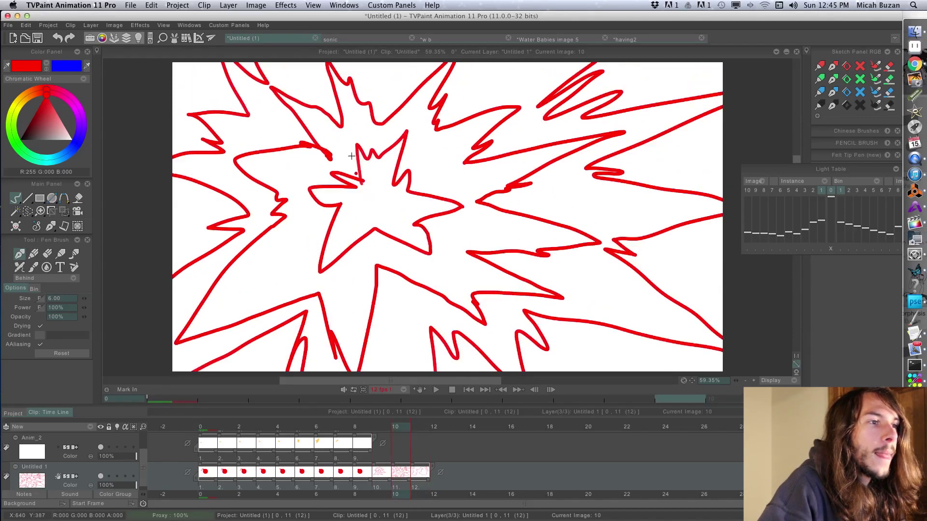
key("Right")
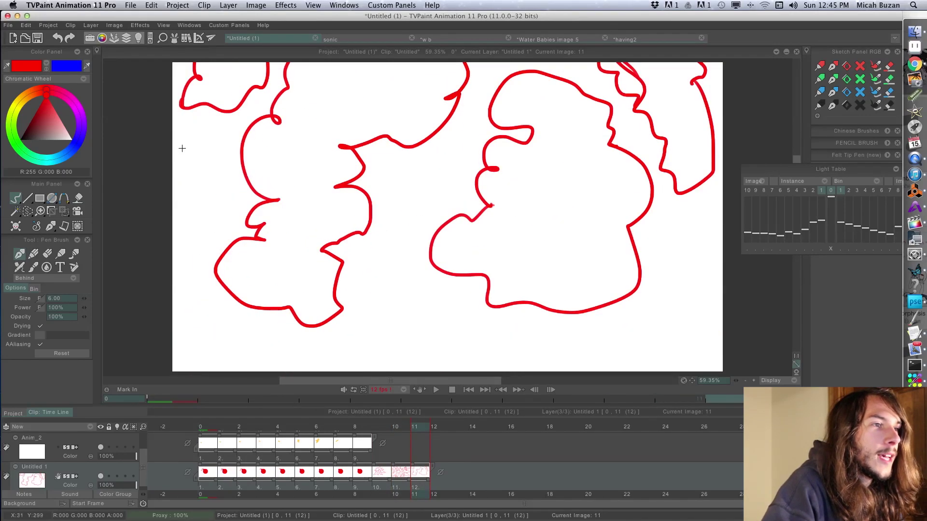
mouse_move(337, 302)
left_mouse_down()
mouse_move(390, 329)
mouse_move(430, 253)
mouse_move(418, 310)
left_mouse_up()
mouse_move(445, 214)
left_mouse_down()
mouse_move(423, 186)
mouse_move(454, 163)
left_mouse_up()
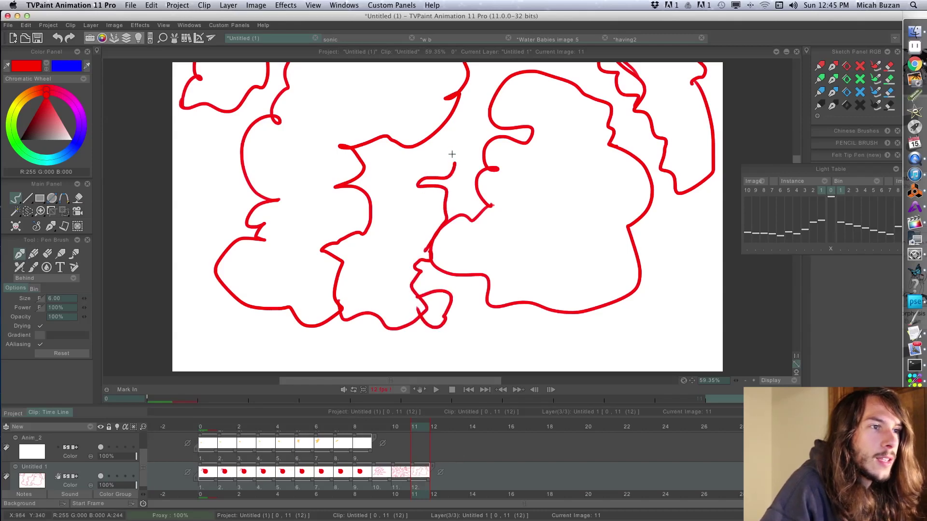
key("Left")
key("Right")
key("Right")
Enable the light table with two previous frames and draw a shrinking cloud outline on image 12
left_click(118, 476)
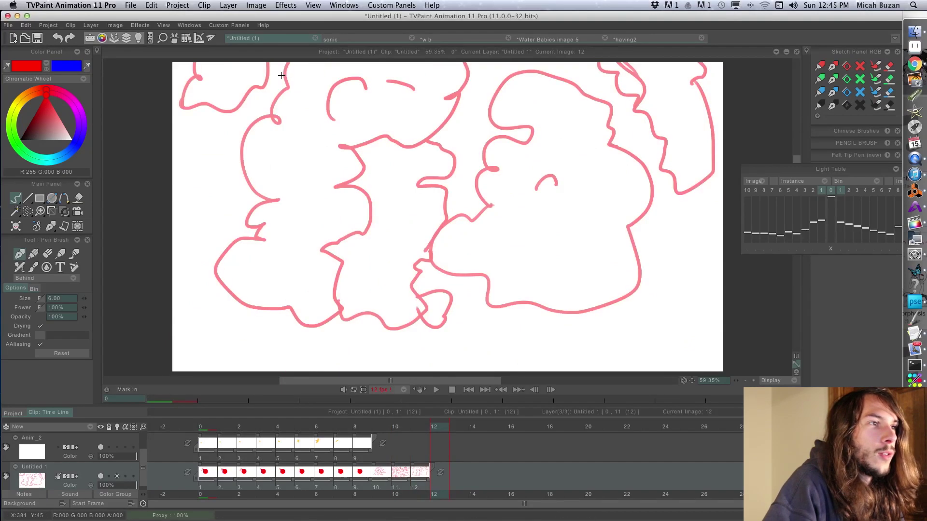
mouse_move(256, 68)
left_mouse_down()
mouse_move(283, 114)
mouse_move(261, 166)
mouse_move(284, 219)
mouse_move(330, 252)
mouse_move(341, 231)
mouse_move(335, 186)
mouse_move(431, 111)
mouse_move(459, 44)
left_mouse_up()
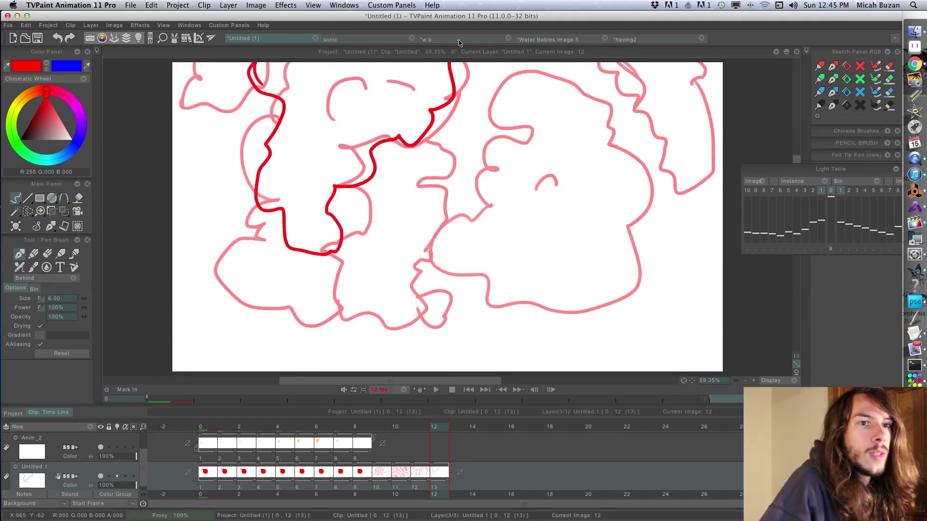
left_click(812, 191)
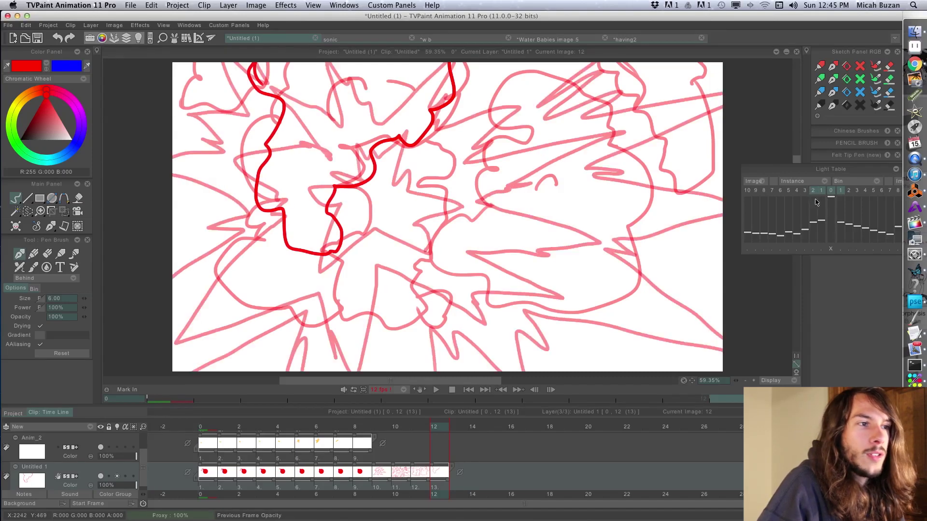
On image 13, draw left and right cloud outlines rising to the top of the frame
key("Right")
left_click_drag(311, 203, 298, 155)
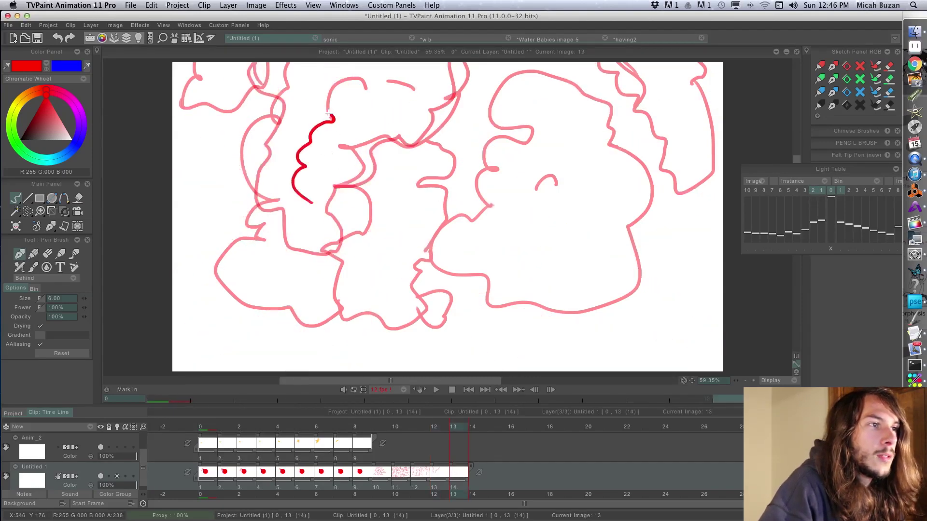
left_click_drag(329, 114, 328, 67)
mouse_move(336, 165)
left_mouse_down()
mouse_move(344, 183)
mouse_move(387, 161)
mouse_move(406, 108)
mouse_move(440, 121)
mouse_move(496, 89)
mouse_move(481, 45)
mouse_move(532, 98)
mouse_move(537, 146)
mouse_move(517, 194)
mouse_move(584, 197)
mouse_move(617, 173)
mouse_move(668, 99)
left_mouse_up()
Sketch small smoke wisps and loops near the top of image 14, then play frames 9–15
key("Left")
key("Right")
key("Right")
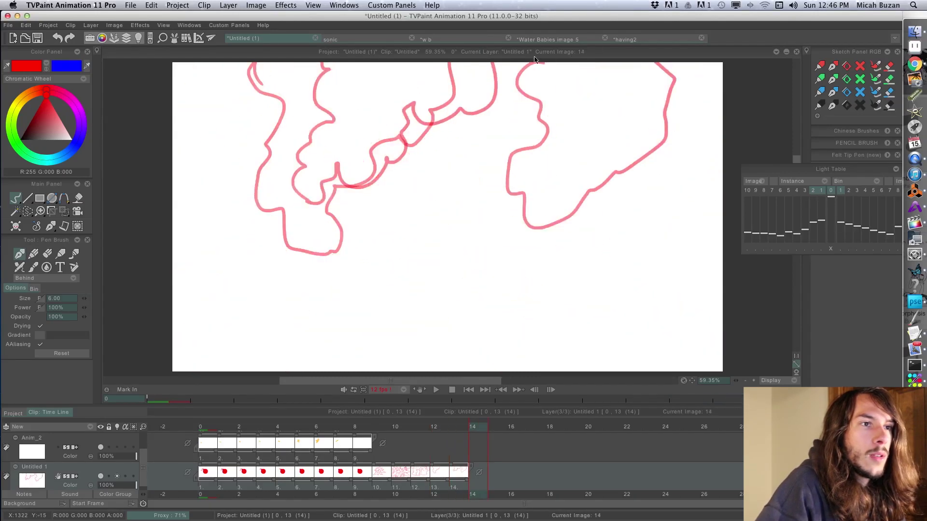
mouse_move(526, 62)
left_mouse_down()
mouse_move(548, 137)
mouse_move(582, 135)
mouse_move(619, 75)
left_mouse_up()
left_click_drag(554, 160, 555, 164)
left_click_drag(324, 138, 315, 111)
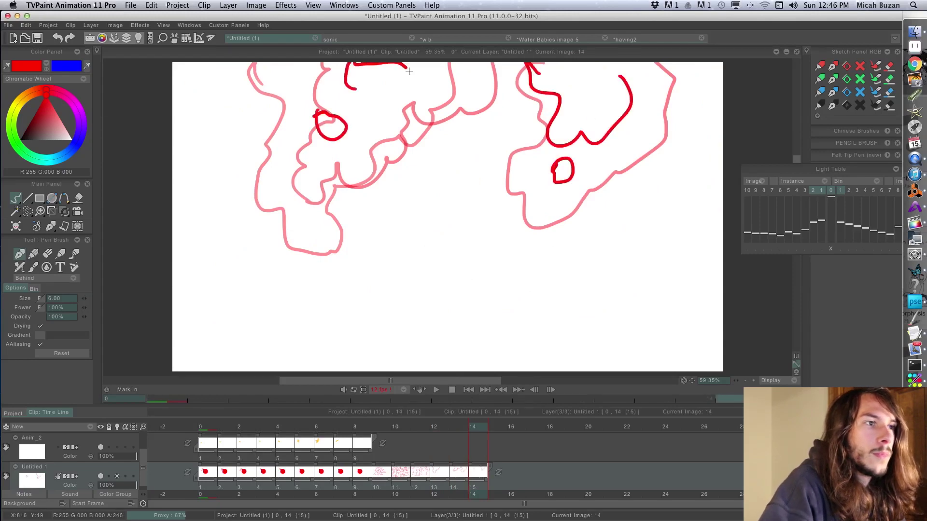
mouse_move(404, 67)
left_mouse_down()
mouse_move(378, 103)
mouse_move(348, 82)
left_mouse_up()
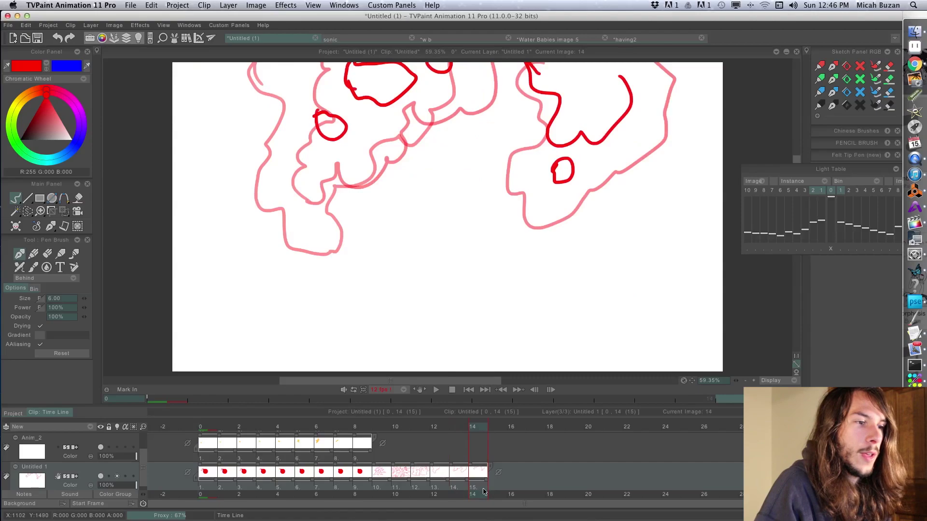
left_click_drag(485, 485, 363, 504)
key("Return")
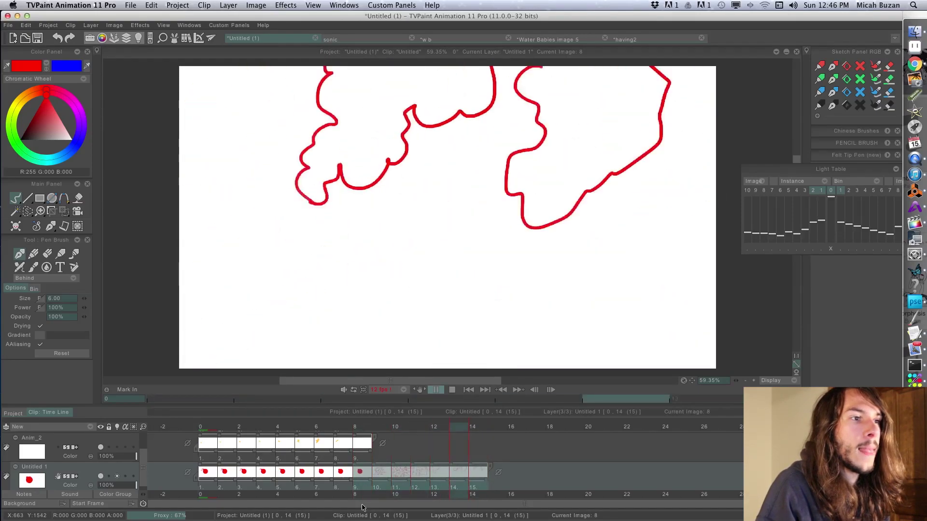
Replay the animation and return to the first burst frame at image 9
left_click(536, 478)
left_click(385, 427)
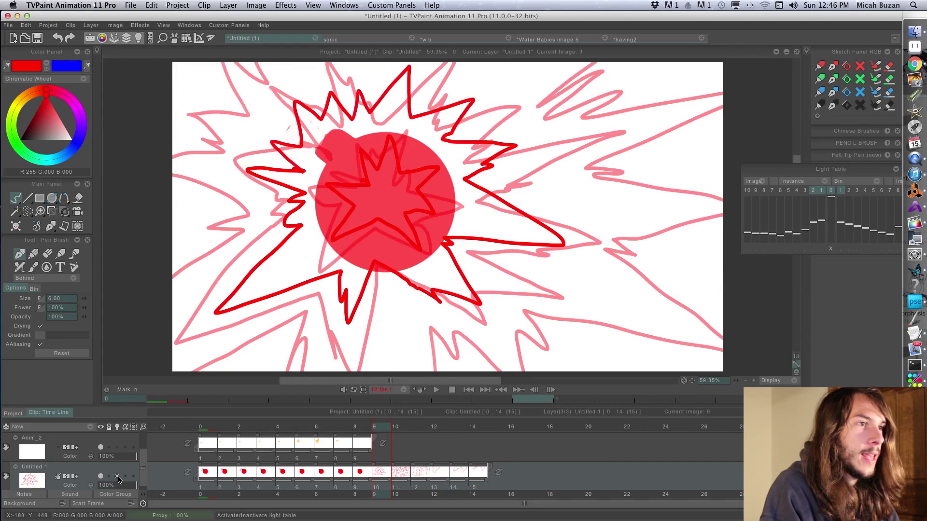
key("Return")
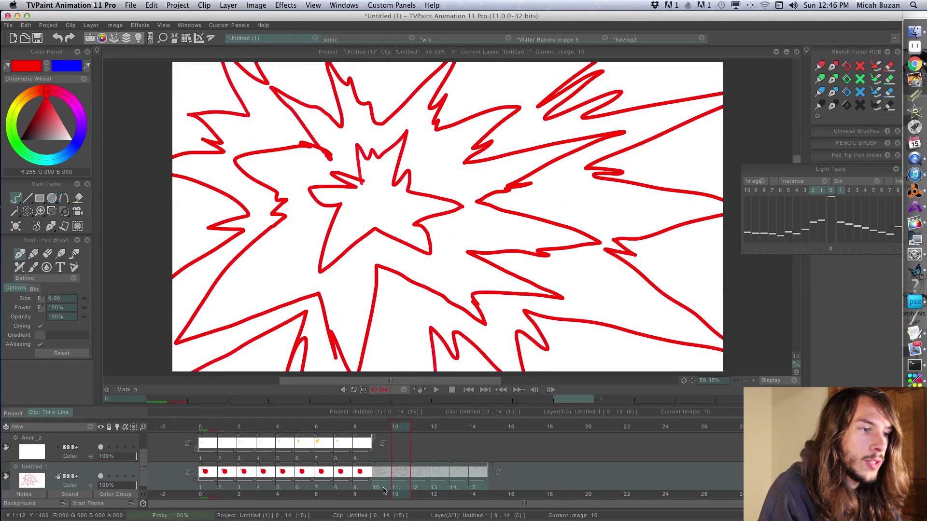
left_click(374, 472)
Apply Add Exposure so each explosion image holds two frames, lengthening the clip to 21 frames
left_click(228, 5)
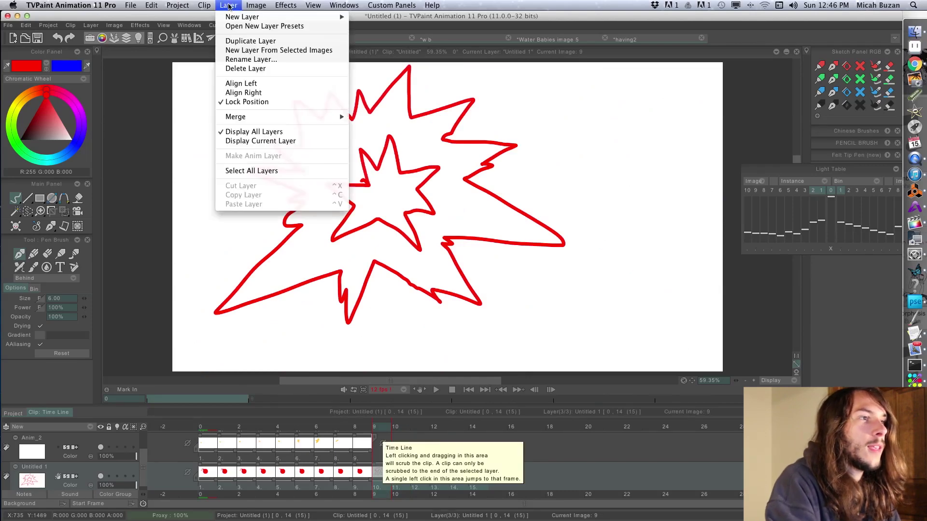
mouse_move(255, 5)
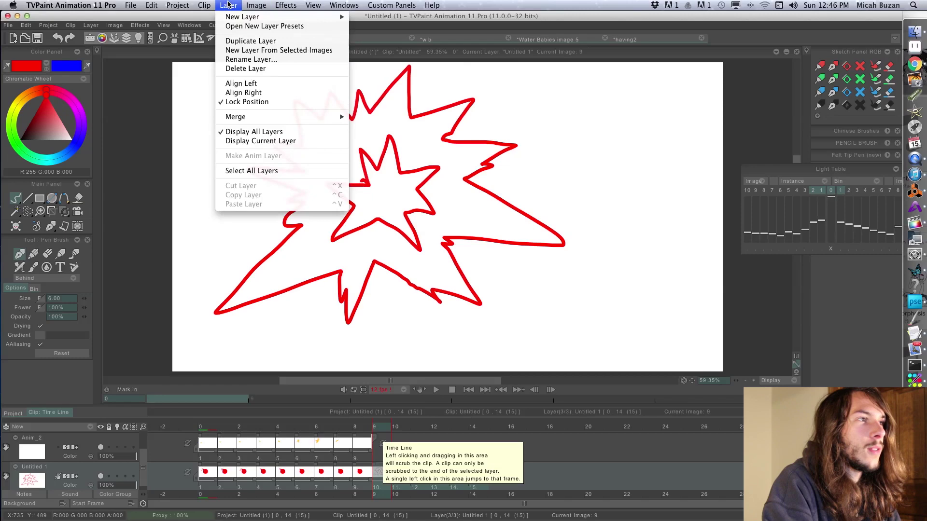
mouse_move(305, 120)
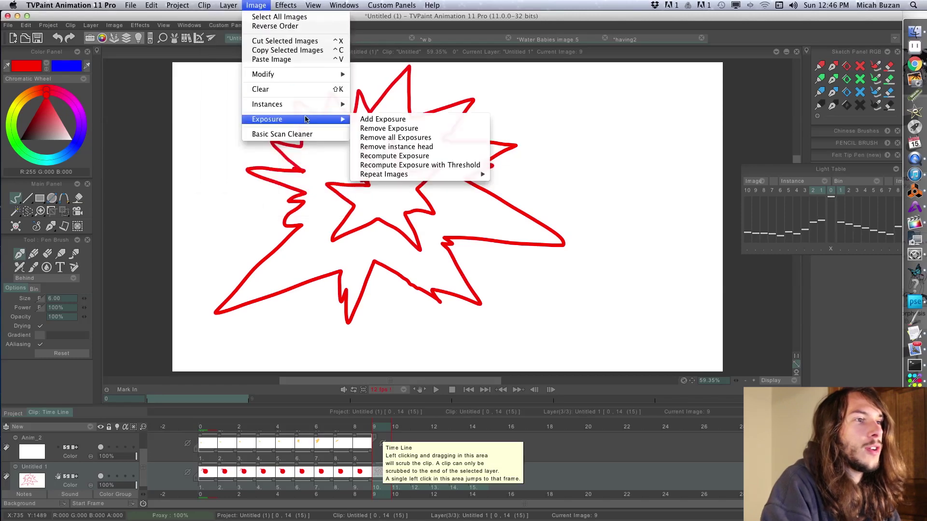
left_click(382, 119)
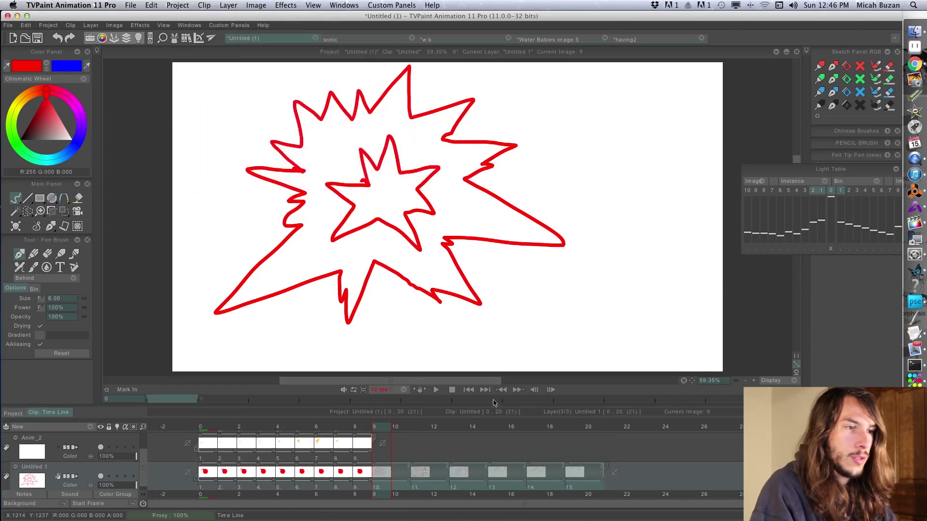
left_click_drag(388, 425, 405, 425)
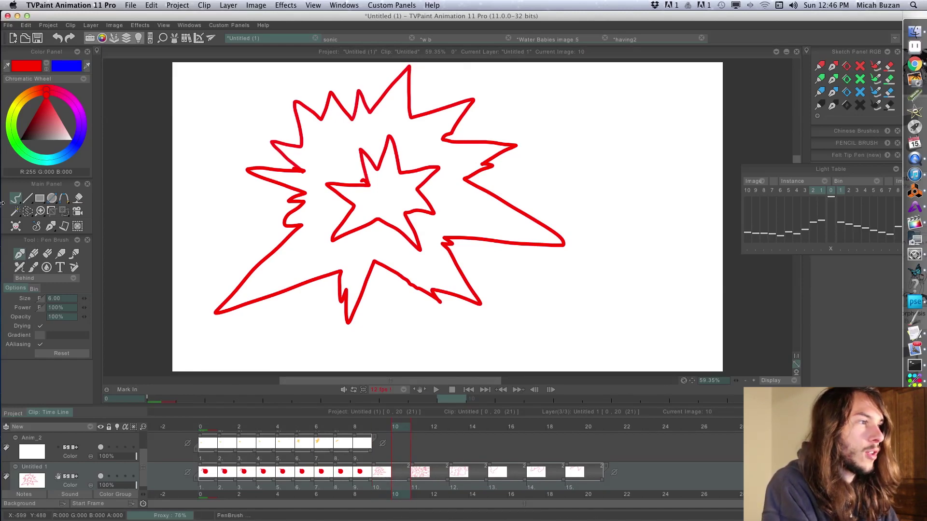
Clear images 10, 12, 14, 16 and 18 to leave blank inbetweens
left_click(16, 227)
key("Right")
key("Right")
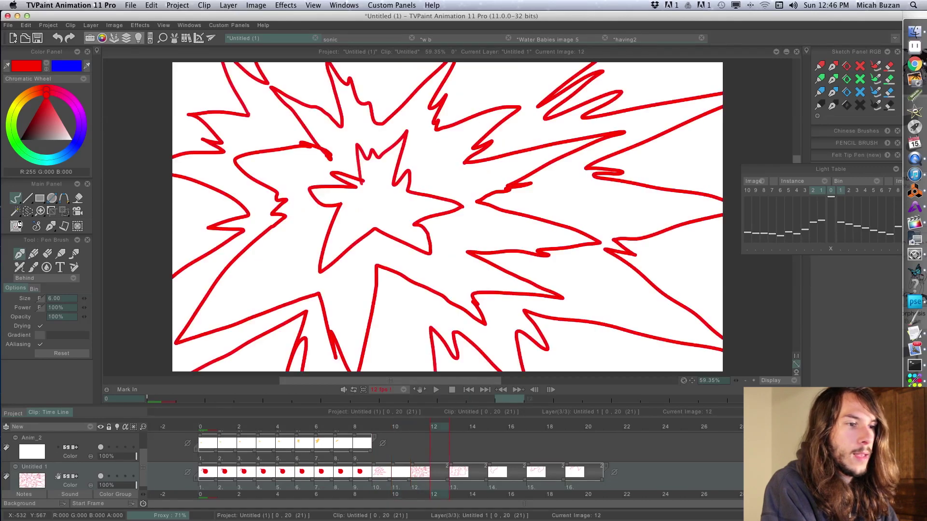
left_click(20, 227)
key("Right")
key("Right")
left_click(20, 228)
key("Right")
key("Right")
left_click(20, 229)
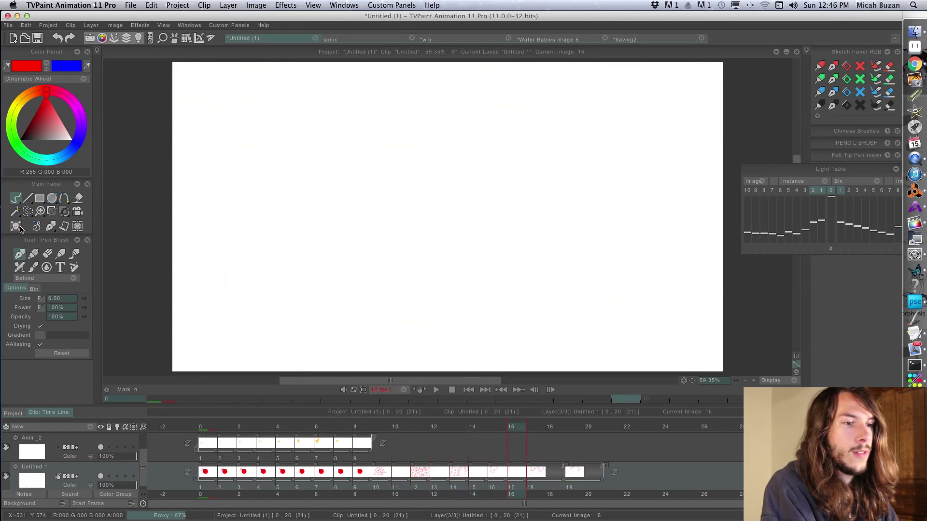
key("Right")
key("Right")
left_click(18, 232)
Compare images 18 and 19 and turn on the light table's onion skins
key("Right")
key("Left")
key("Right")
key("Left")
key("Right")
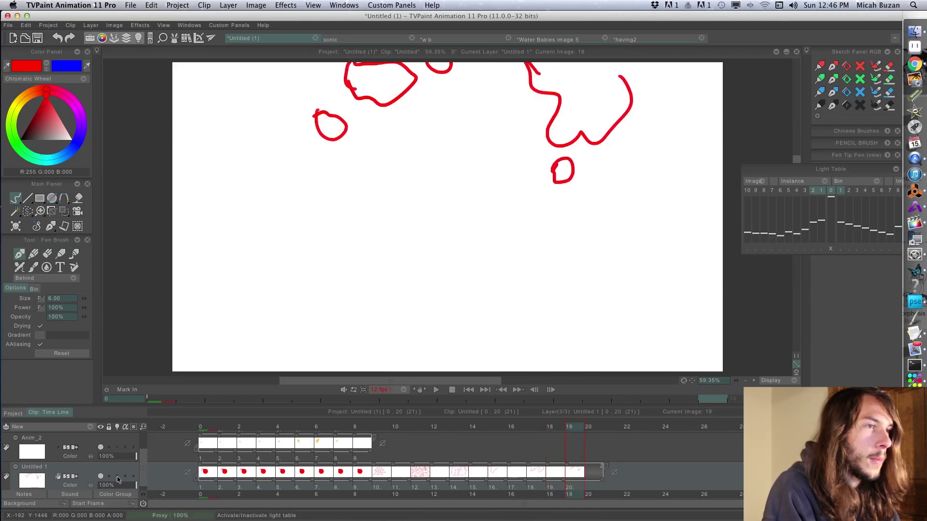
left_click(117, 477)
left_click(820, 199)
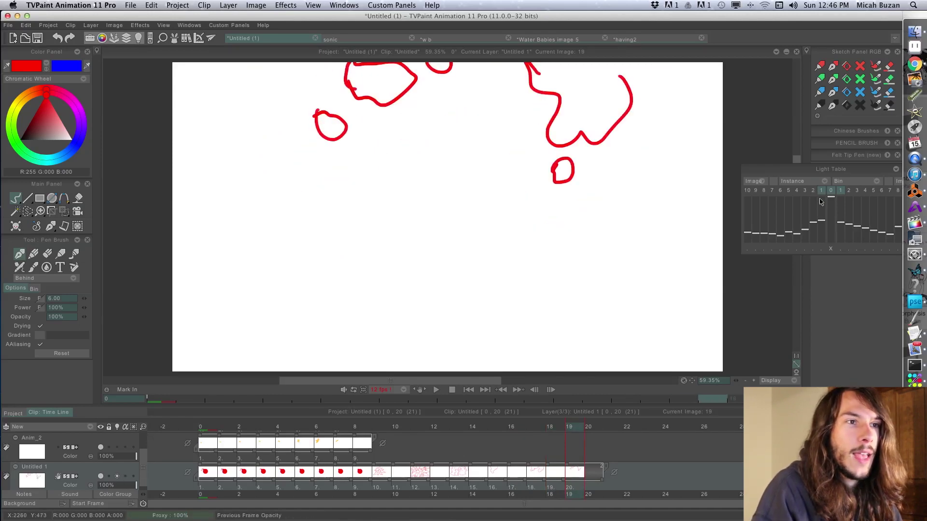
left_click(820, 201)
left_click(819, 202)
On blank image 18, toggle the previous- and next-frame light-table slots to check the ghosts
key("Left")
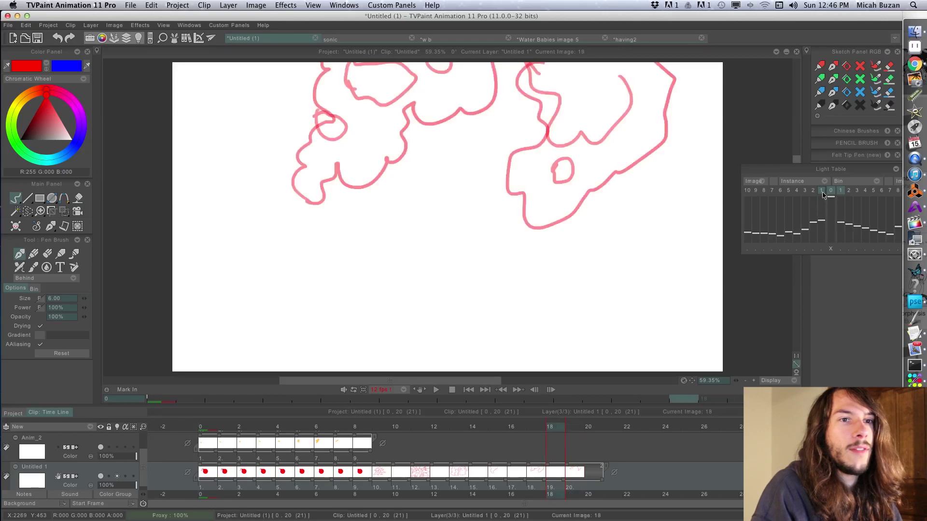
left_click(821, 193)
left_click(822, 193)
left_click(840, 192)
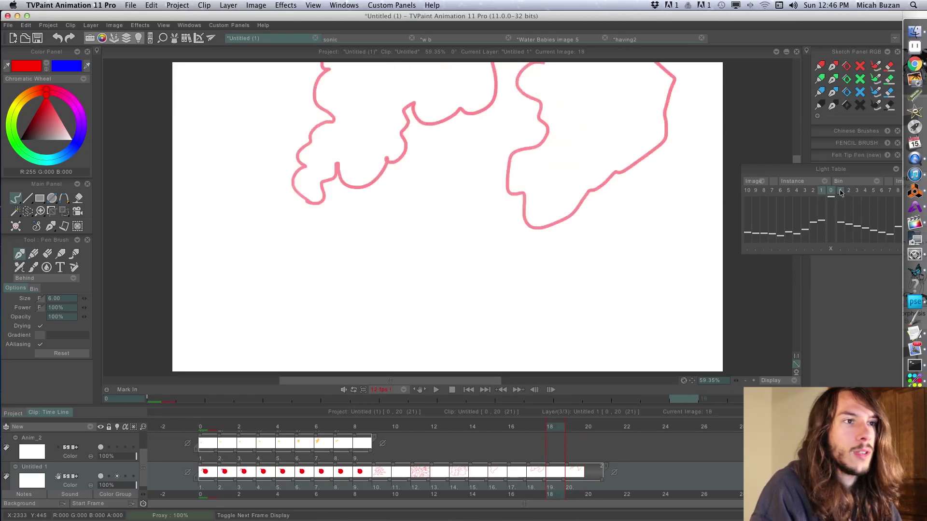
left_click(840, 192)
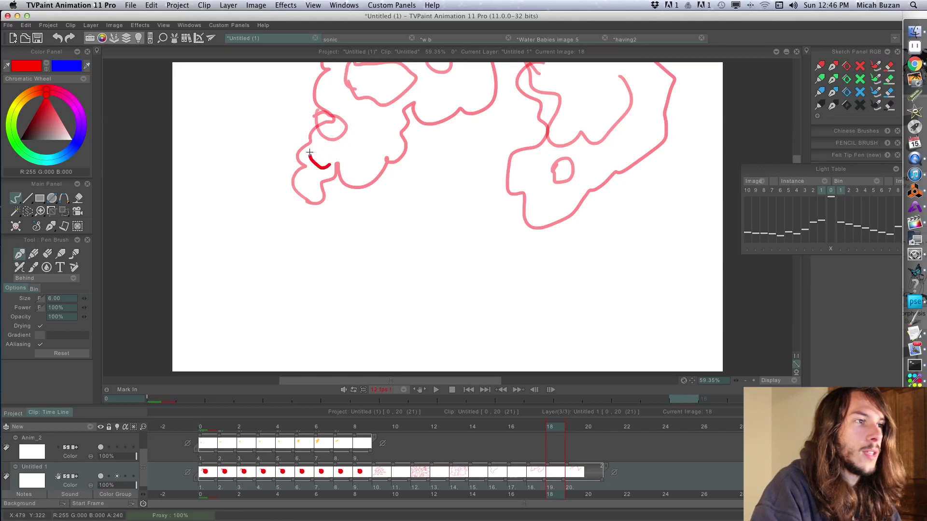
Trace in-between cloud outlines on images 18 and 16 between the onion-skin ghosts
mouse_move(309, 152)
left_mouse_down()
mouse_move(304, 120)
mouse_move(340, 112)
left_mouse_up()
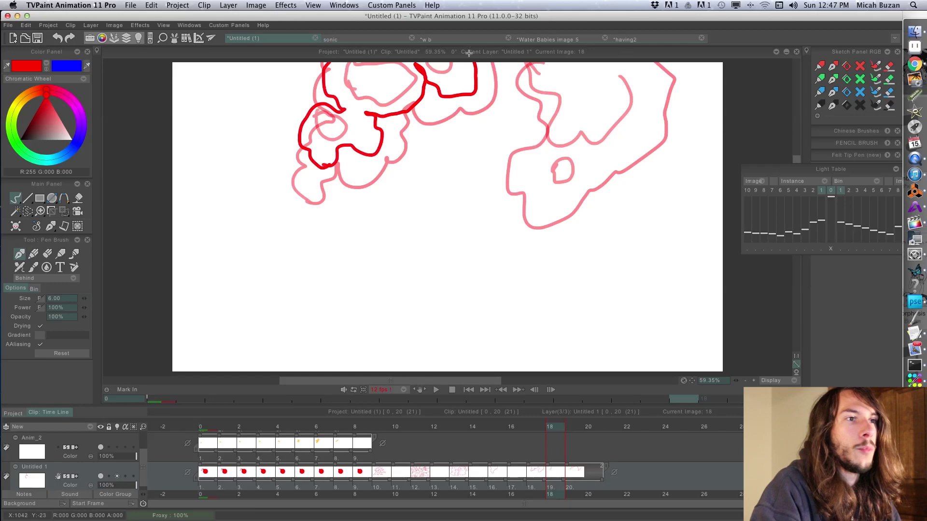
mouse_move(548, 69)
left_mouse_down()
mouse_move(540, 102)
mouse_move(550, 146)
mouse_move(523, 186)
mouse_move(561, 191)
mouse_move(575, 155)
mouse_move(621, 144)
mouse_move(656, 97)
mouse_move(611, 45)
left_mouse_up()
key("Right")
key("Left")
key("Left")
key("Left")
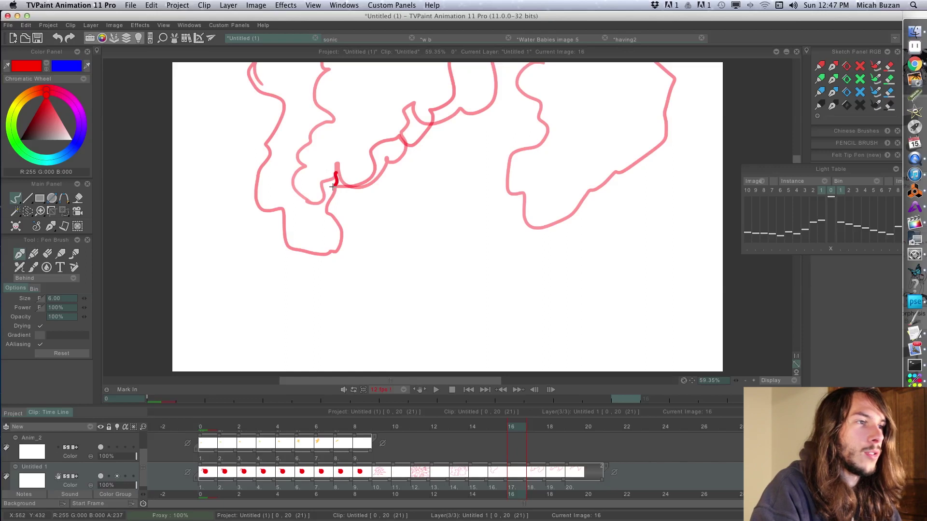
mouse_move(274, 179)
left_mouse_down()
mouse_move(288, 118)
mouse_move(278, 62)
left_mouse_up()
mouse_move(335, 174)
left_mouse_down()
mouse_move(382, 169)
mouse_move(384, 138)
left_mouse_up()
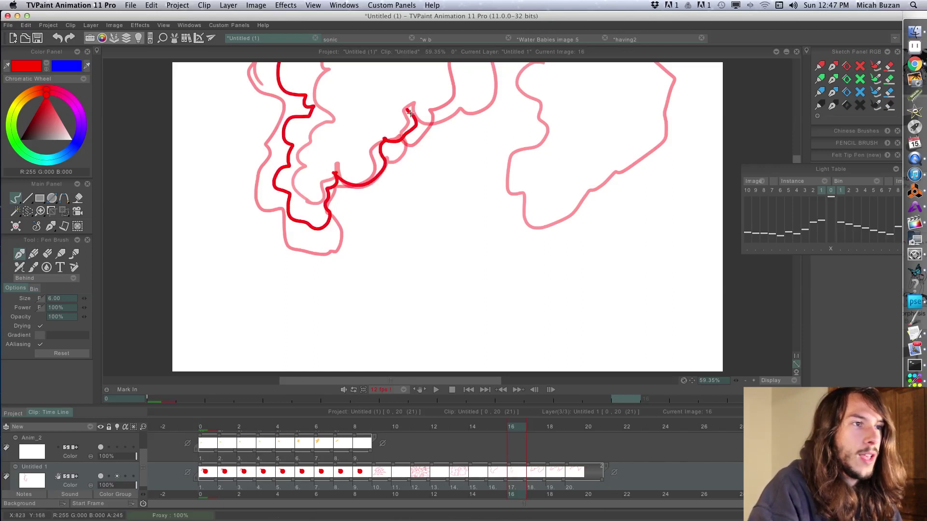
On image 14, draw the middle and right cloud outlines up to the top edge
key("Left")
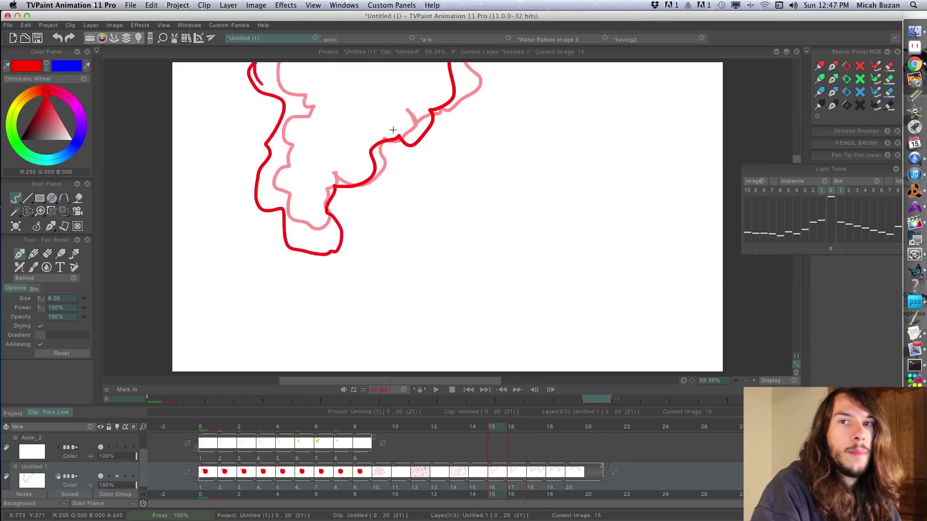
key("Left")
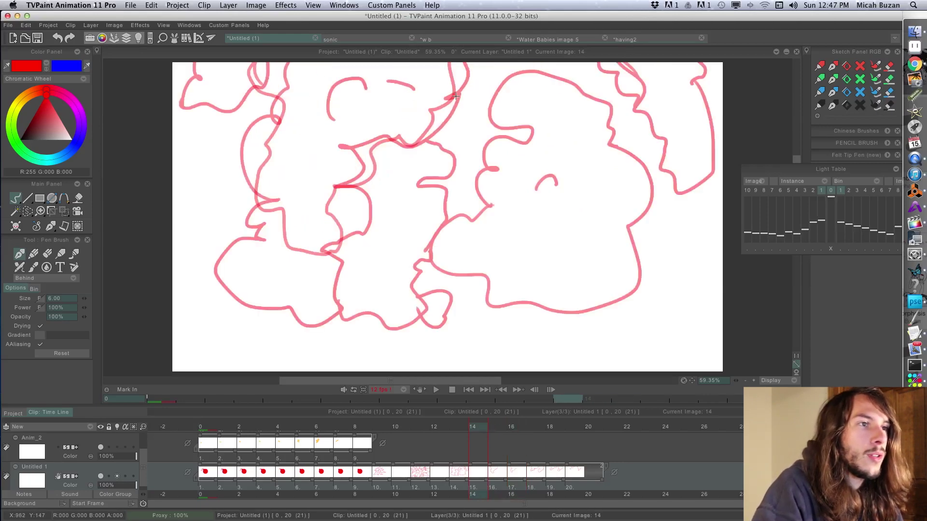
mouse_move(401, 146)
left_mouse_down()
mouse_move(358, 146)
mouse_move(363, 169)
mouse_move(329, 197)
mouse_move(335, 244)
mouse_move(370, 271)
mouse_move(312, 295)
mouse_move(254, 204)
mouse_move(269, 84)
left_mouse_up()
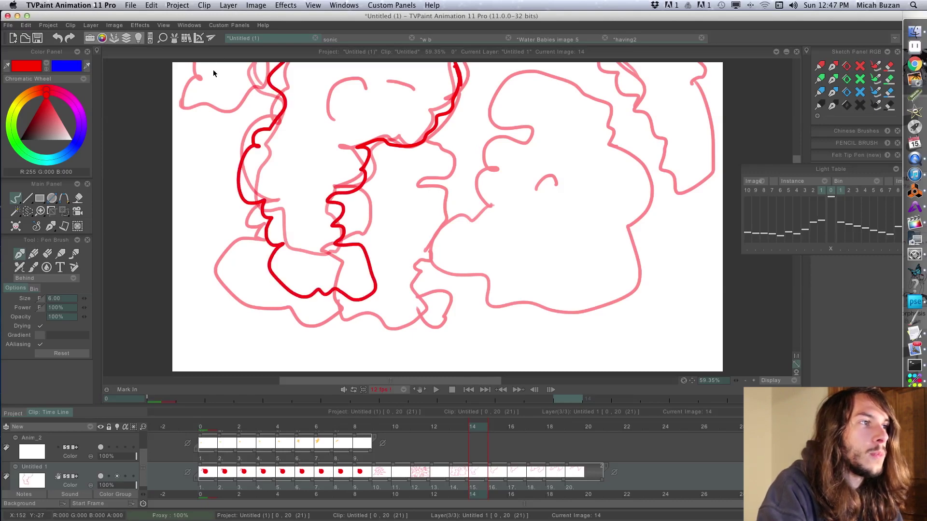
left_click_drag(233, 83, 252, 61)
key("Left")
key("Right")
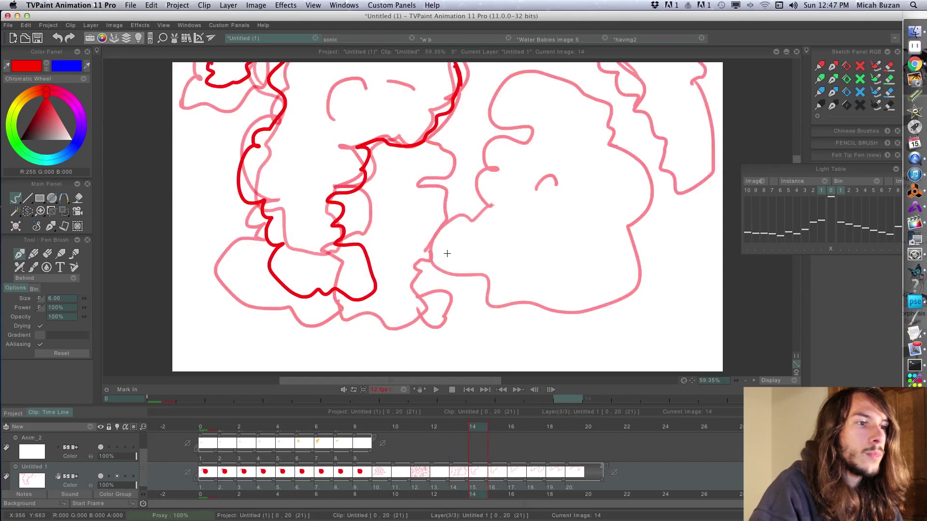
mouse_move(452, 226)
left_mouse_down()
mouse_move(497, 135)
mouse_move(479, 105)
mouse_move(521, 57)
mouse_move(618, 106)
mouse_move(637, 133)
mouse_move(614, 203)
mouse_move(472, 269)
left_mouse_up()
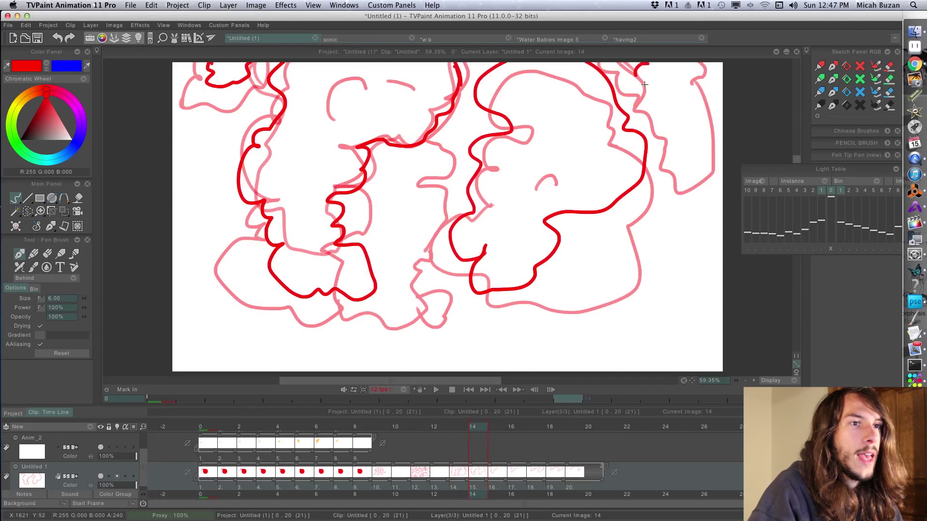
mouse_move(686, 126)
left_mouse_down()
mouse_move(698, 75)
mouse_move(651, 60)
left_mouse_up()
On image 15, draw cloud outlines with arcs, a linking top-right line and a small puff loop
key("Right")
key("Left")
key("Right")
mouse_move(515, 64)
left_mouse_down()
mouse_move(511, 91)
mouse_move(523, 136)
mouse_move(505, 161)
left_mouse_up()
mouse_move(554, 206)
left_mouse_down()
mouse_move(631, 123)
mouse_move(613, 62)
left_mouse_up()
left_click_drag(512, 63, 508, 73)
left_click_drag(553, 87, 574, 112)
mouse_move(485, 230)
left_mouse_down()
mouse_move(512, 242)
mouse_move(485, 226)
left_mouse_up()
left_click_drag(688, 113, 674, 81)
left_click_drag(348, 271, 352, 277)
key("Right")
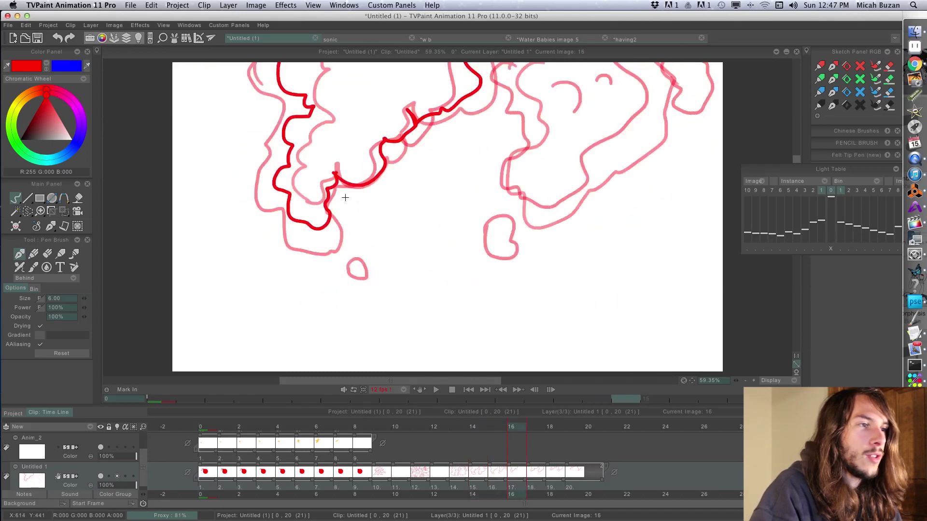
key("Left")
key("Left")
key("Left")
key("Left")
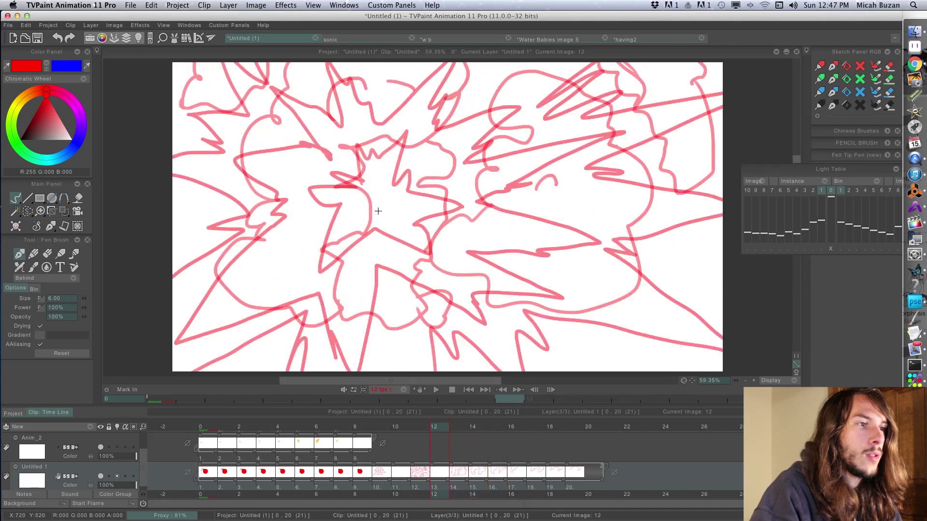
Draw jagged burst strokes along the edges and upper centre of image 12
mouse_move(232, 187)
left_mouse_down()
mouse_move(208, 222)
mouse_move(179, 357)
mouse_move(333, 371)
mouse_move(443, 341)
mouse_move(608, 347)
mouse_move(719, 261)
mouse_move(690, 126)
mouse_move(529, 110)
left_mouse_up()
mouse_move(486, 80)
left_mouse_down()
mouse_move(328, 67)
mouse_move(193, 111)
mouse_move(217, 188)
left_mouse_up()
key("Left")
key("Right")
mouse_move(320, 211)
left_mouse_down()
mouse_move(324, 134)
mouse_move(368, 51)
mouse_move(547, 201)
mouse_move(458, 289)
mouse_move(316, 258)
mouse_move(311, 203)
mouse_move(296, 204)
left_mouse_up()
key("Right")
key("Right")
key("Left")
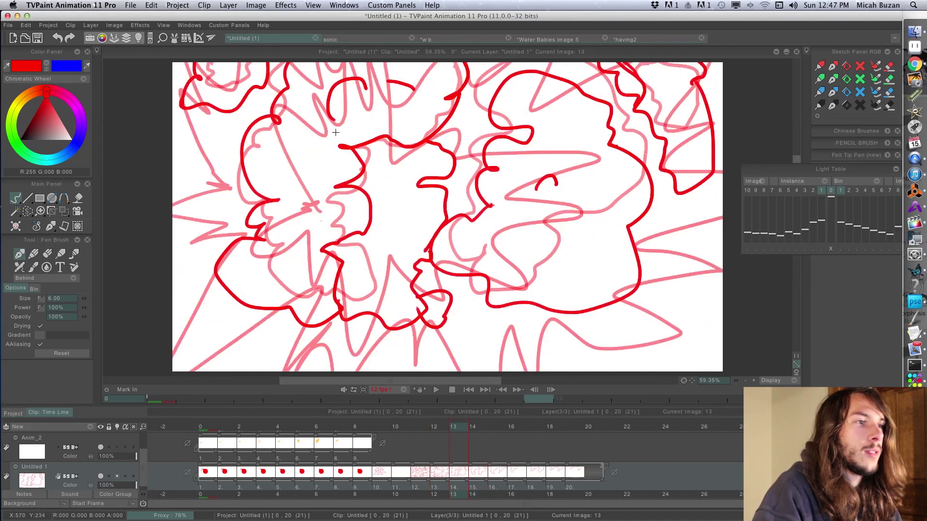
key("Left")
key("Left")
key("Left")
key("Right")
key("Left")
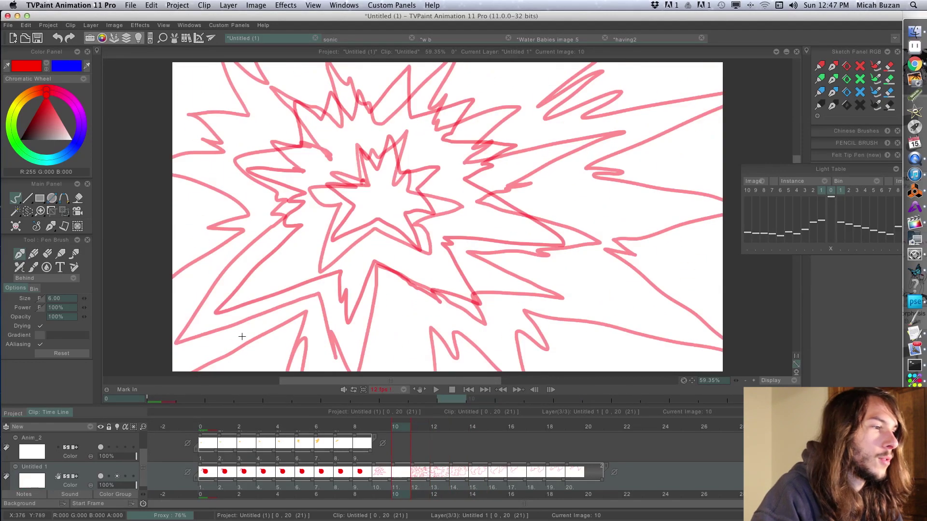
Draw a small jagged inner star outline on image 10 with onion skins showing
left_click(117, 476)
left_click(117, 476)
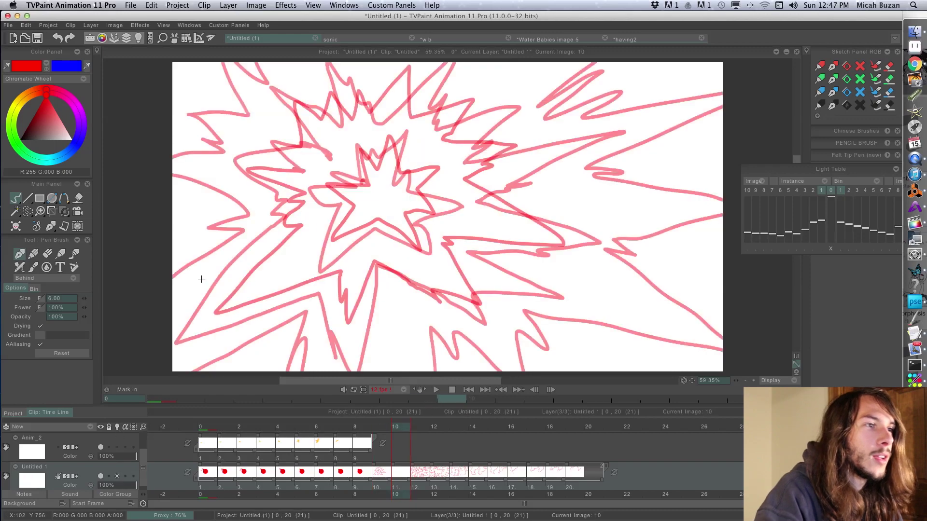
key("Right")
key("Left")
mouse_move(337, 179)
left_mouse_down()
mouse_move(311, 120)
mouse_move(426, 147)
mouse_move(475, 192)
mouse_move(416, 247)
mouse_move(323, 299)
mouse_move(258, 194)
mouse_move(326, 170)
mouse_move(338, 180)
mouse_move(378, 176)
left_mouse_up()
left_click_drag(392, 216, 367, 209)
Add long jagged burst strokes on image 10, then play all frames of the Untitled 1 layer
key("Left")
key("Right")
key("Right")
key("Left")
key("Left")
key("Right")
mouse_move(235, 183)
left_mouse_down()
mouse_move(256, 122)
mouse_move(319, 74)
left_mouse_up()
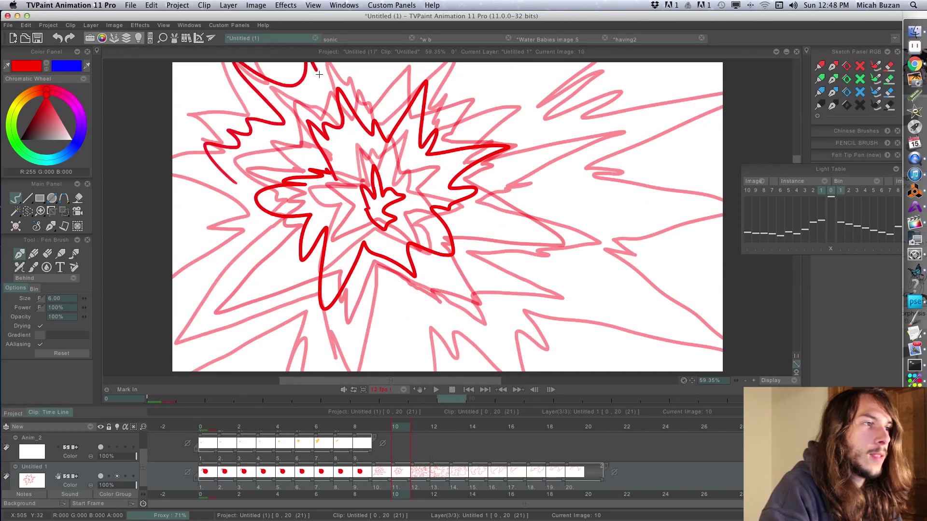
mouse_move(233, 177)
left_mouse_down()
mouse_move(260, 227)
mouse_move(241, 318)
mouse_move(478, 359)
mouse_move(543, 246)
mouse_move(563, 120)
mouse_move(488, 74)
left_mouse_up()
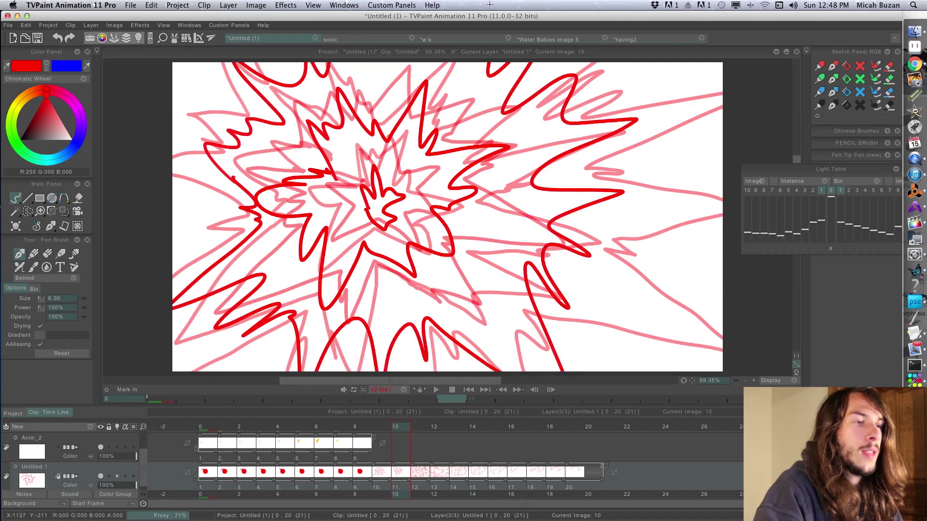
left_click_drag(582, 489, 195, 516)
key("Return")
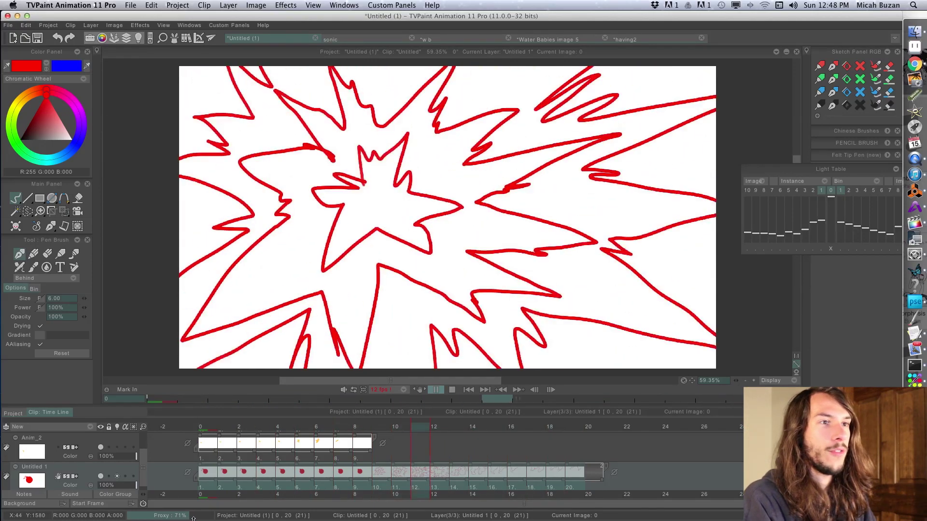
Extend image 16's right smoke-cloud outline up to the top edge
key("Right")
key("Right")
key("Left")
key("Right")
mouse_move(531, 140)
left_mouse_down()
mouse_move(503, 66)
mouse_move(526, 146)
mouse_move(507, 179)
mouse_move(531, 214)
mouse_move(586, 187)
mouse_move(625, 147)
mouse_move(654, 65)
mouse_move(669, 63)
mouse_move(676, 87)
mouse_move(692, 65)
mouse_move(683, 58)
left_mouse_up()
key("Left")
key("Right")
key("Right")
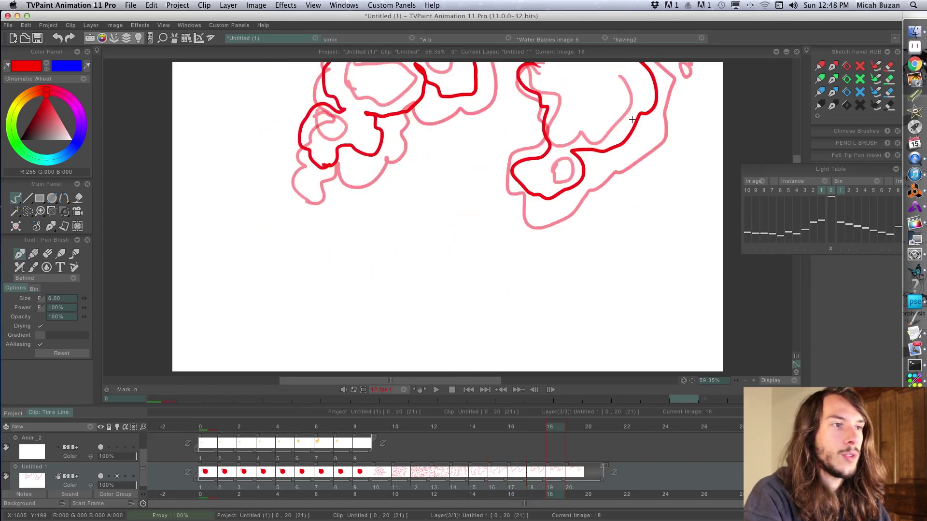
Play frames 1 to 20 again, then step forward to image 19
left_click_drag(575, 488, 140, 492)
key("Return")
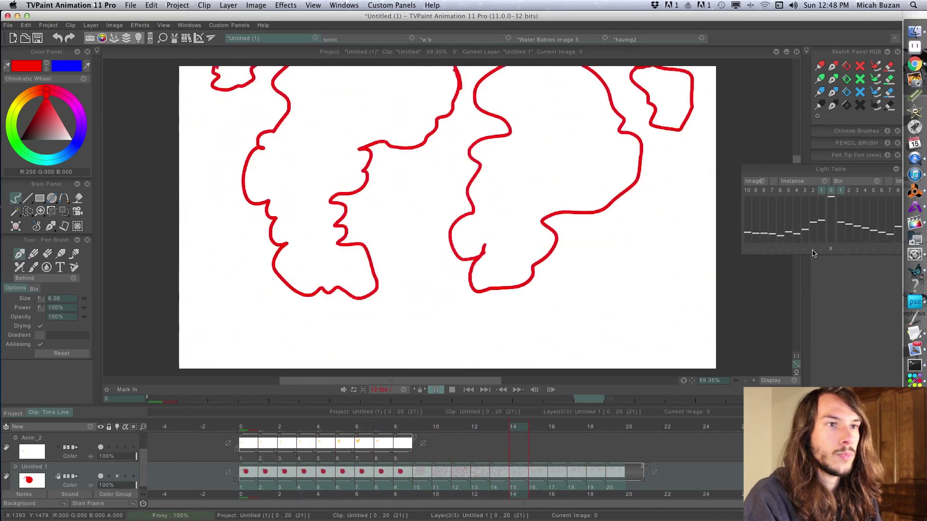
key("Return")
key("Right")
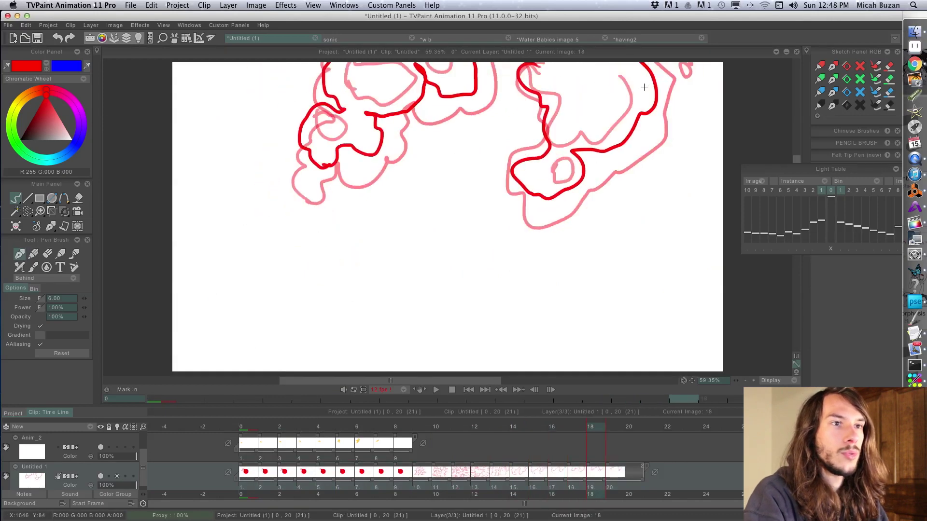
key("Right")
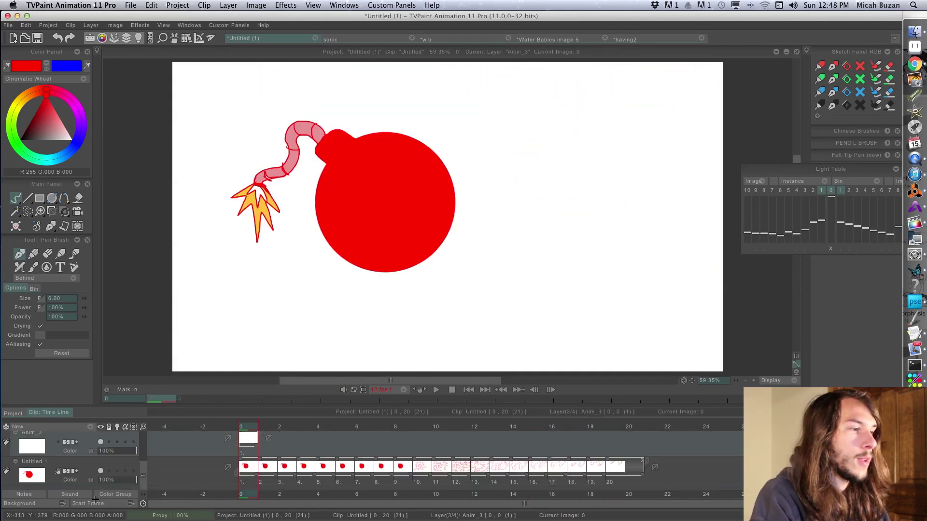
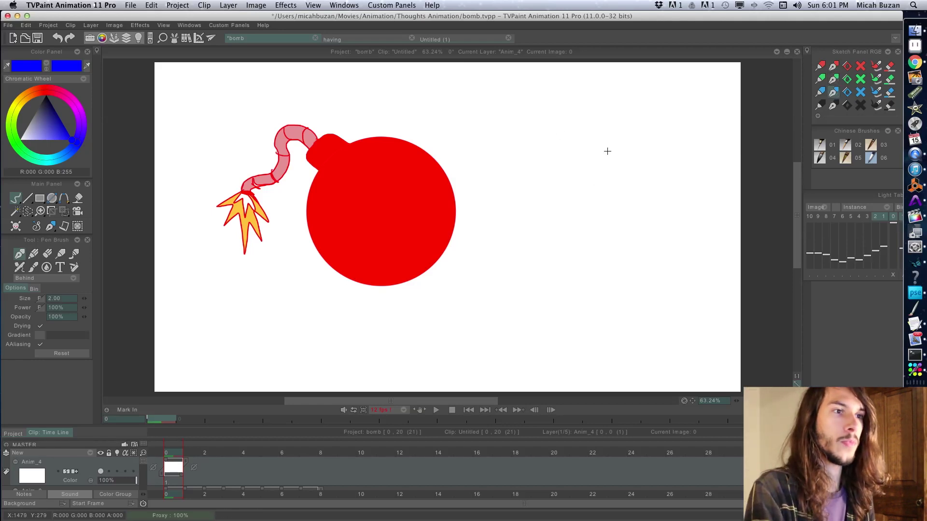
Sketch the bear's round head outline and two ears in blue beside the bomb
mouse_move(529, 230)
left_mouse_down()
mouse_move(583, 141)
mouse_move(607, 194)
left_mouse_up()
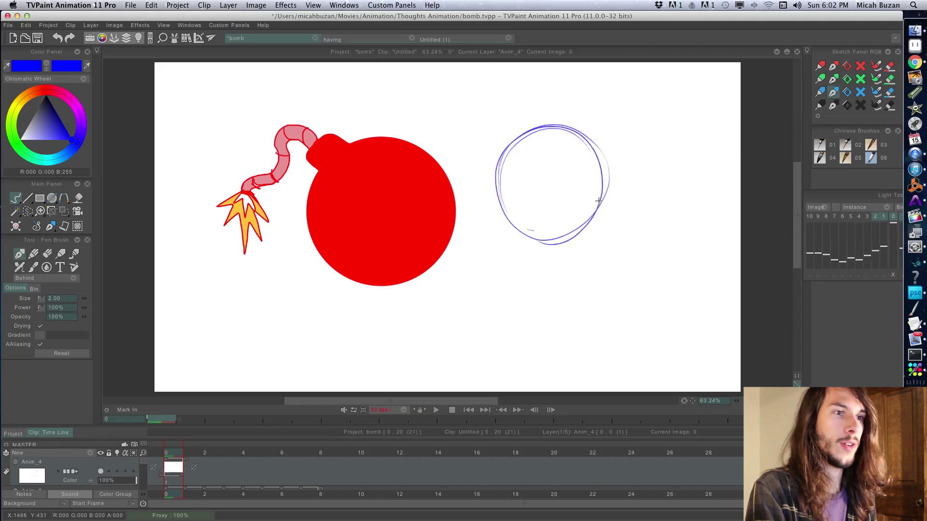
left_click_drag(598, 147, 577, 240)
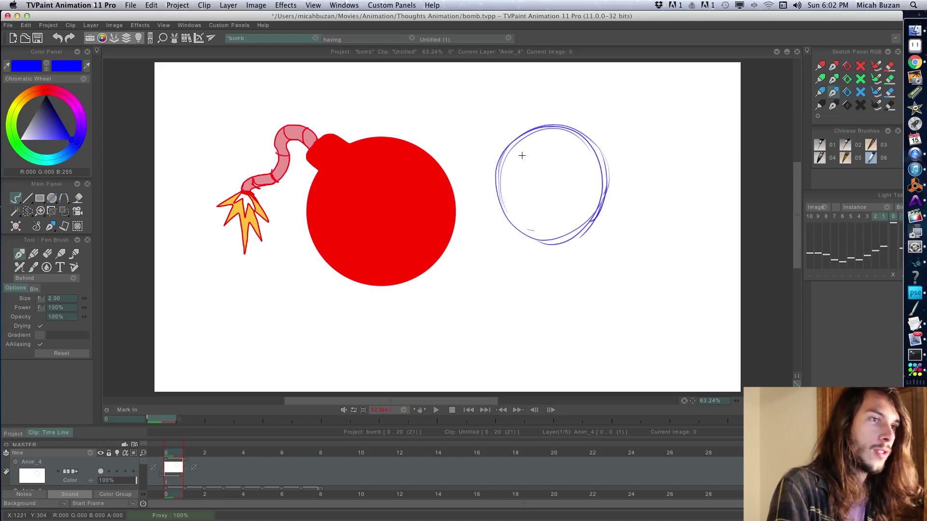
mouse_move(491, 150)
left_mouse_down()
mouse_move(497, 119)
mouse_move(488, 162)
mouse_move(488, 132)
mouse_move(497, 164)
left_mouse_up()
mouse_move(559, 140)
left_mouse_down()
mouse_move(565, 116)
mouse_move(603, 136)
mouse_move(604, 112)
mouse_move(554, 141)
mouse_move(599, 112)
mouse_move(598, 147)
mouse_move(568, 121)
left_mouse_up()
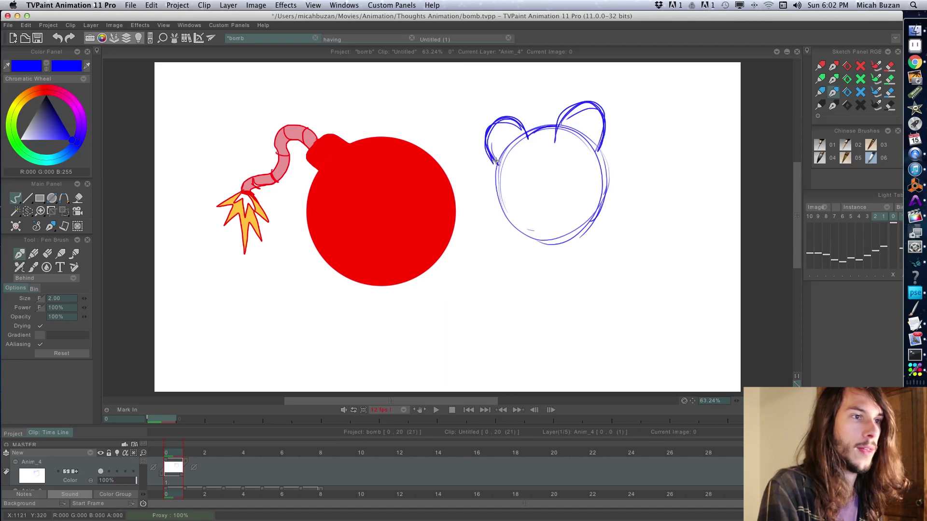
left_click_drag(494, 181, 543, 241)
mouse_move(604, 197)
left_mouse_down()
mouse_move(550, 244)
mouse_move(573, 238)
left_mouse_up()
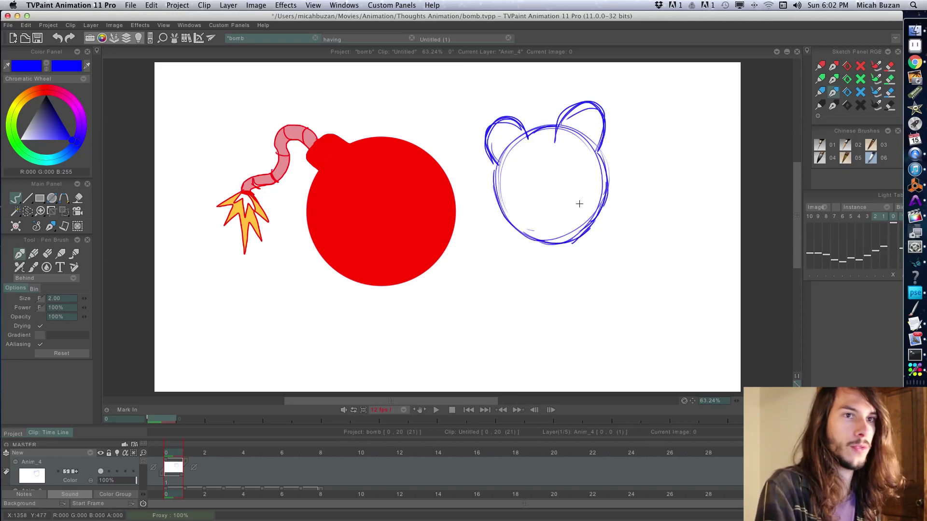
left_click_drag(608, 167, 610, 210)
Switch to red in Color brush mode, test erasing the blue lines, then restore them
left_click(833, 65)
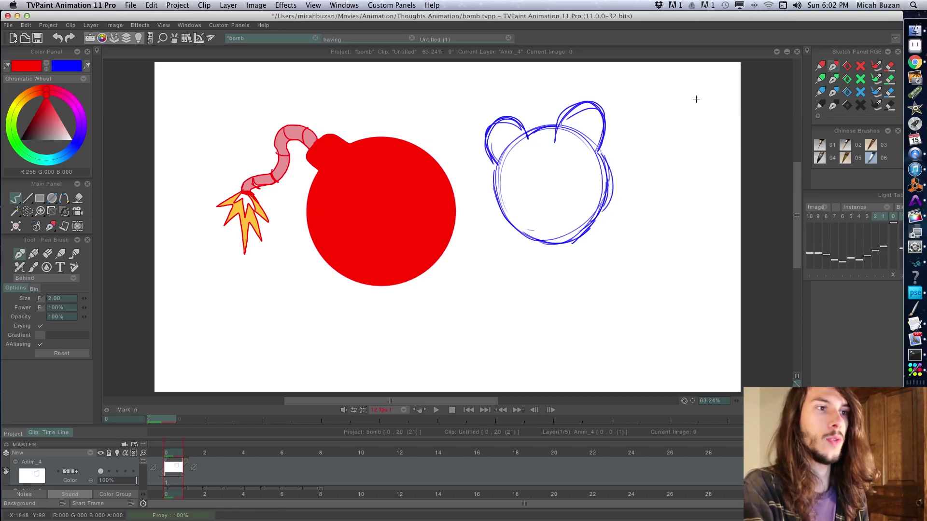
left_click(63, 278)
left_click(80, 270)
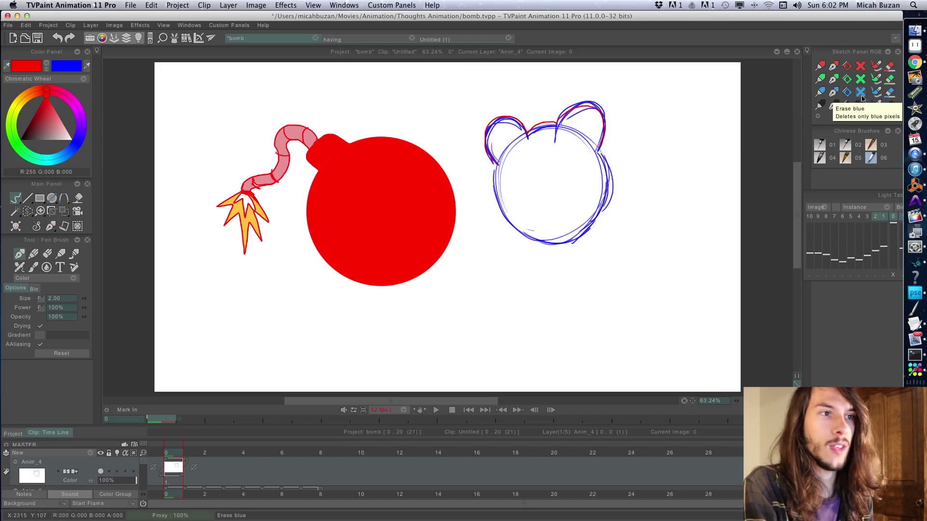
left_click(862, 98)
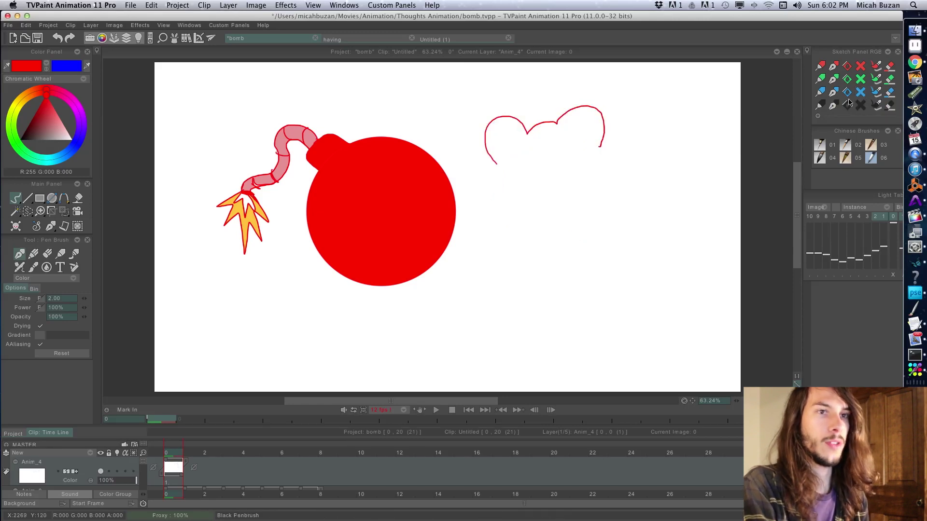
left_click(844, 96)
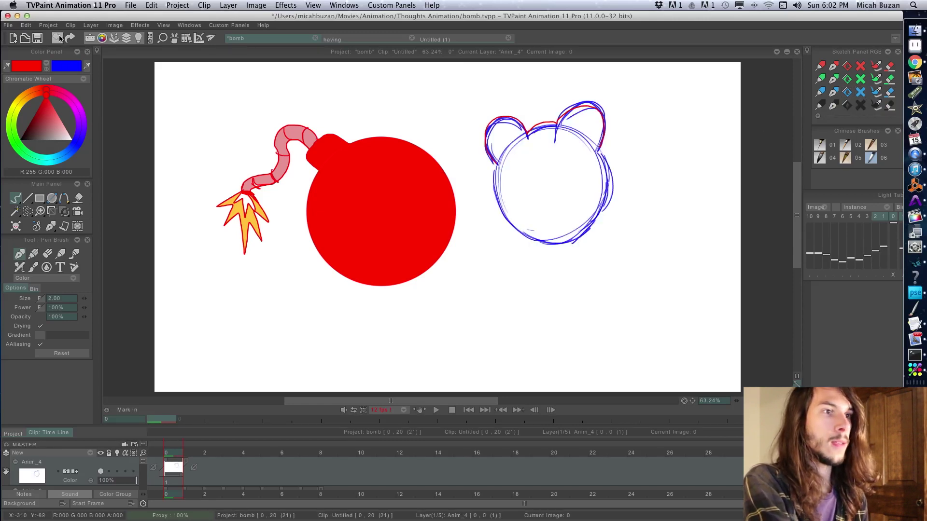
Draw the bear's eyes, pupil, jaw line and open mouth in blue
left_click(834, 92)
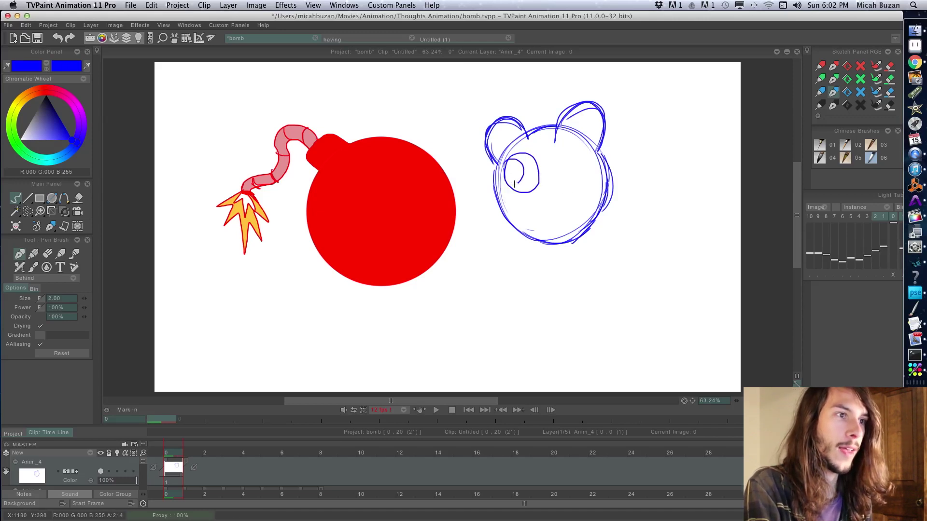
mouse_move(548, 168)
left_mouse_down()
mouse_move(578, 151)
mouse_move(568, 188)
left_mouse_up()
left_click_drag(556, 154, 564, 186)
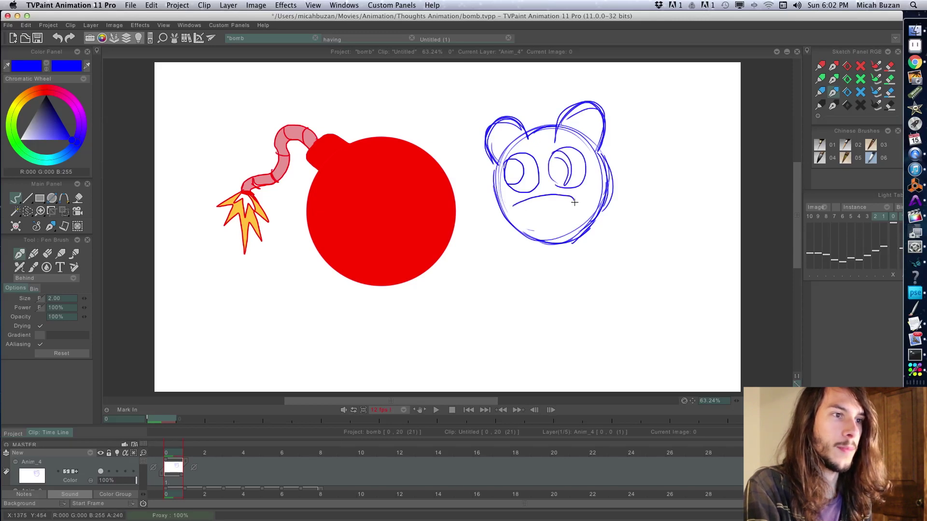
mouse_move(551, 241)
left_mouse_down()
mouse_move(524, 235)
mouse_move(510, 209)
left_mouse_up()
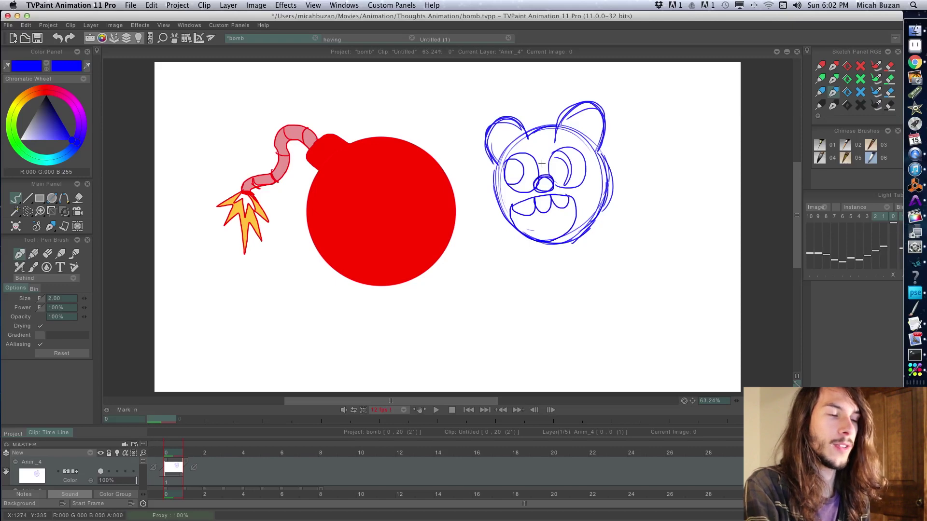
left_click_drag(513, 165, 504, 176)
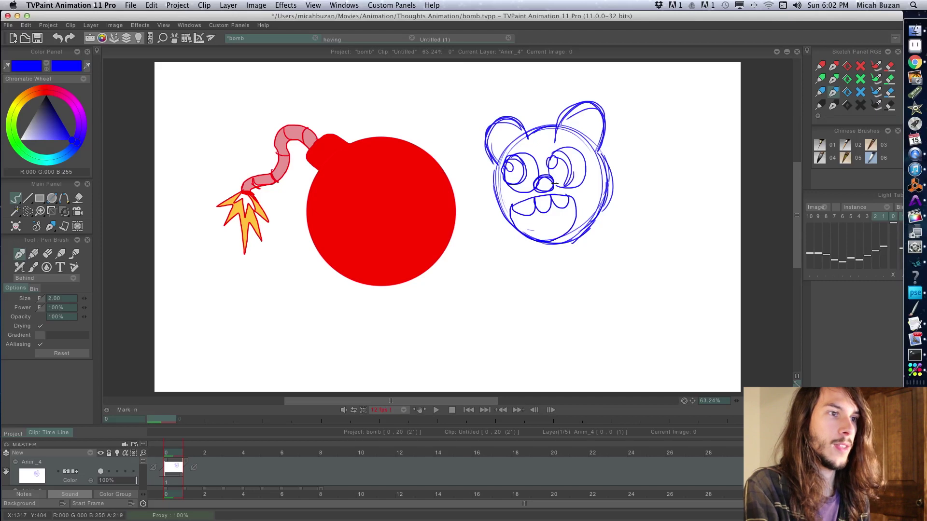
mouse_move(516, 233)
left_mouse_down()
mouse_move(556, 226)
mouse_move(534, 290)
mouse_move(579, 240)
mouse_move(530, 232)
left_mouse_up()
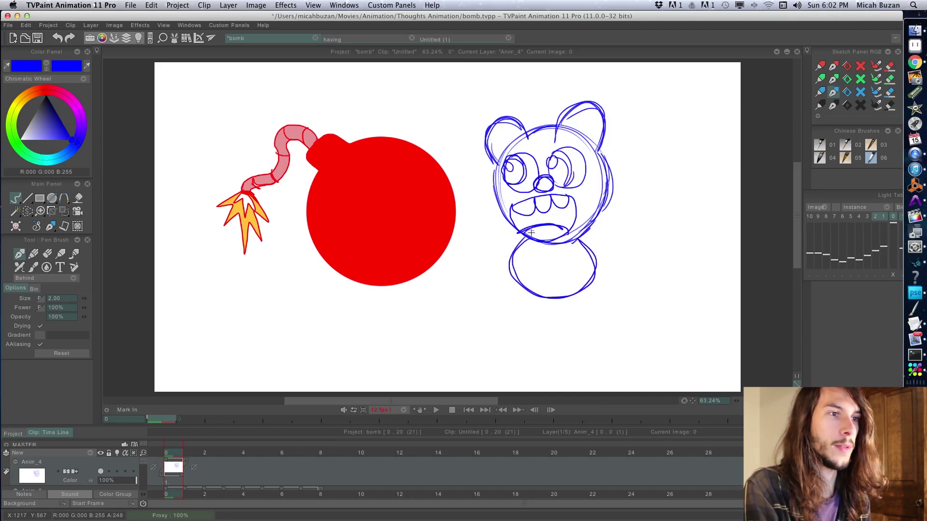
Add the bear's two legs and arms reaching to the bomb
left_click_drag(481, 335, 516, 284)
left_click_drag(585, 287, 613, 330)
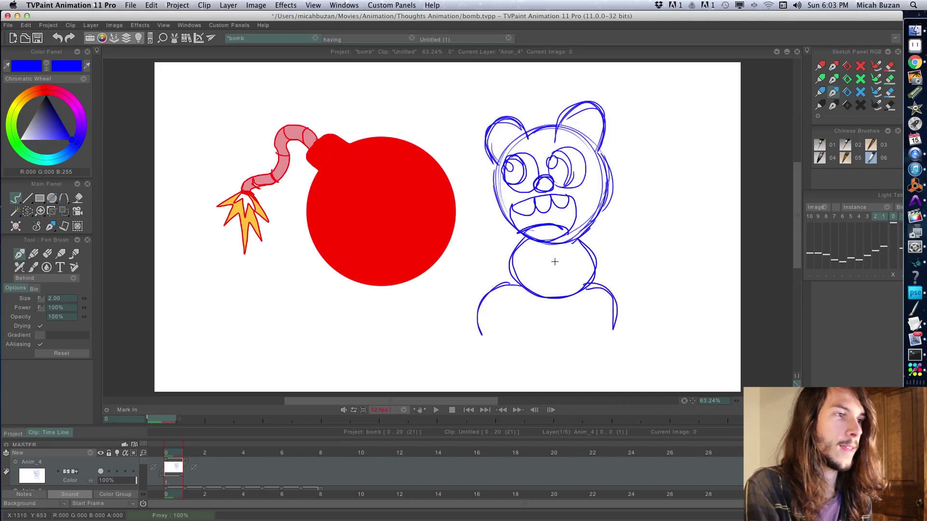
mouse_move(555, 262)
left_mouse_down()
mouse_move(459, 265)
mouse_move(542, 275)
left_mouse_up()
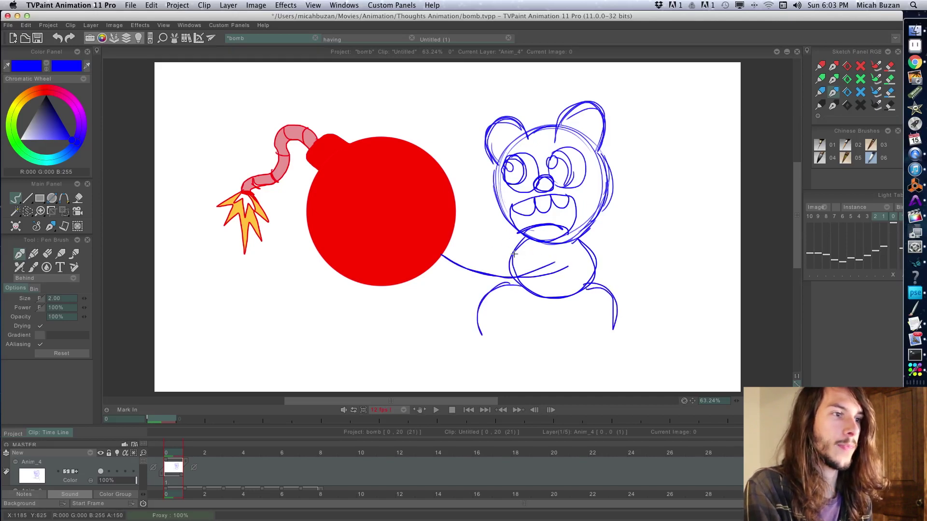
left_click_drag(453, 233, 511, 261)
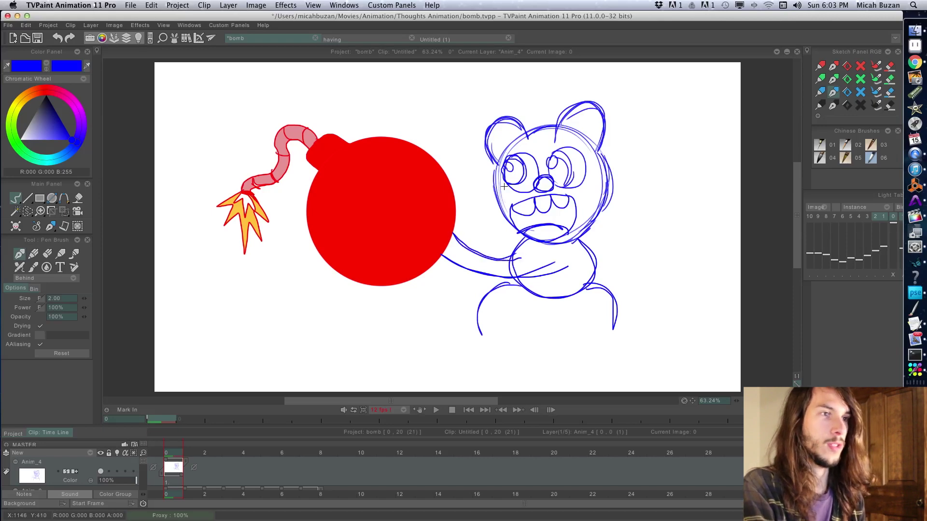
Hold the Anim_4 bear drawing through frame 7 on the timeline
key("Right")
key("Left")
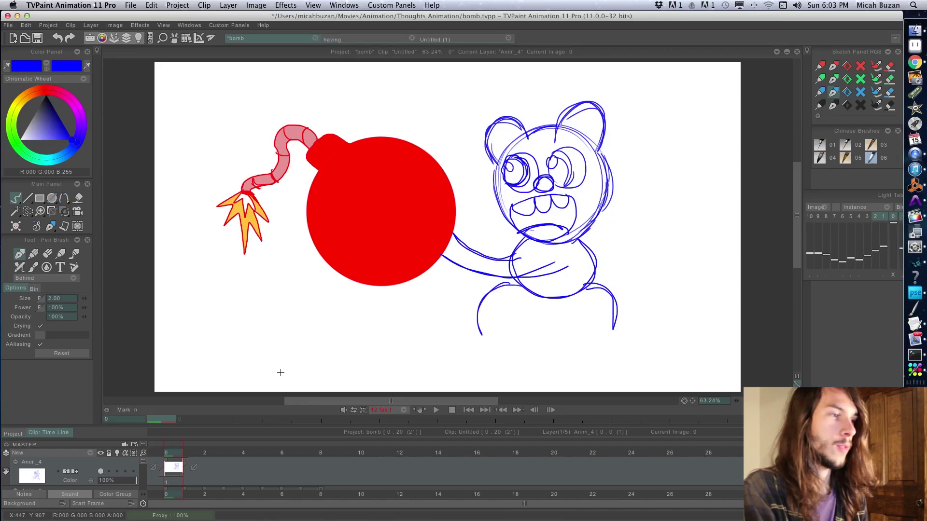
left_click_drag(186, 472, 314, 475)
left_click_drag(186, 451, 314, 460)
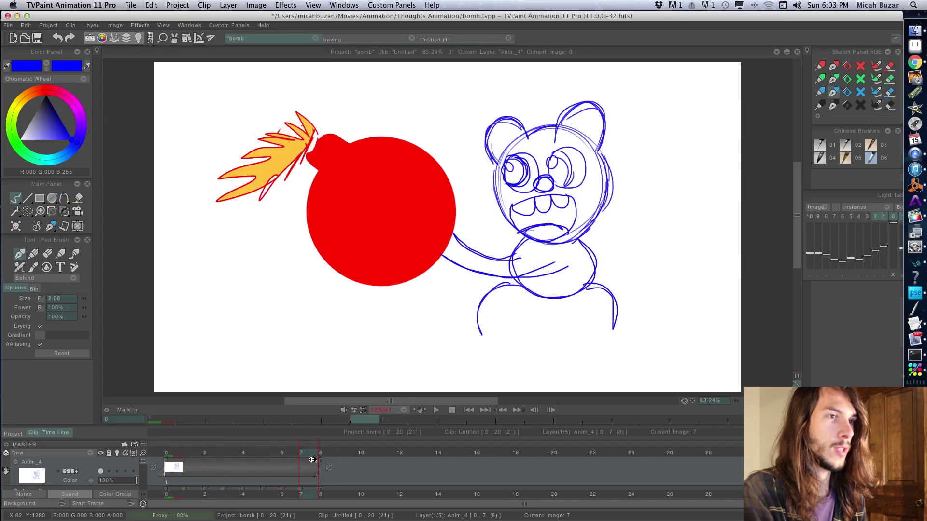
Trim the bear drawing's exposure to end at frame 7 and turn on onion skinning
left_click_drag(317, 488, 472, 478)
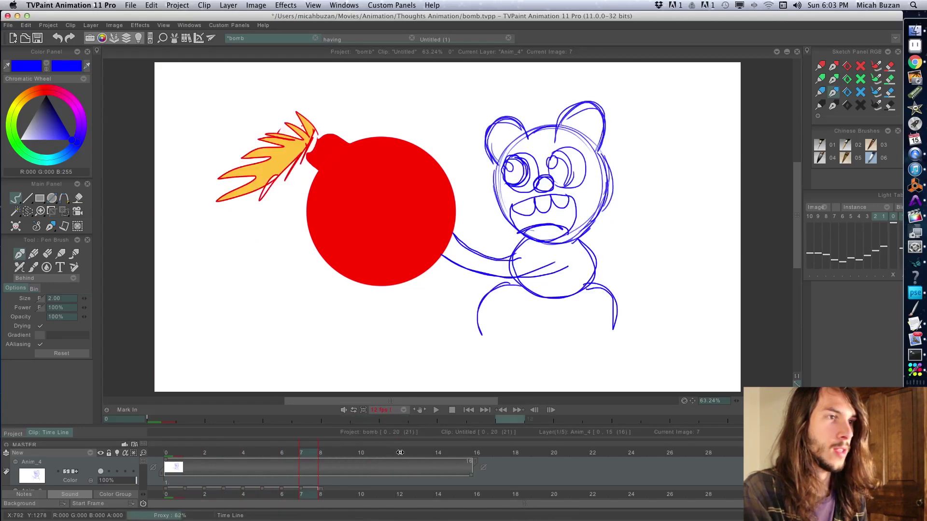
left_click(431, 456)
left_click_drag(431, 456, 347, 445)
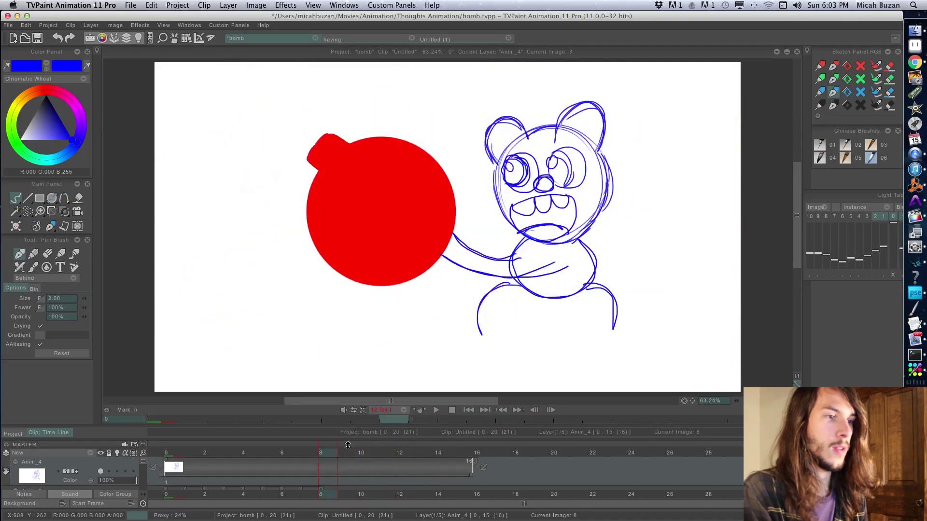
left_click_drag(471, 477, 336, 479)
key("Right")
key("Left")
key("Right")
key("Left")
left_click_drag(339, 480, 326, 475)
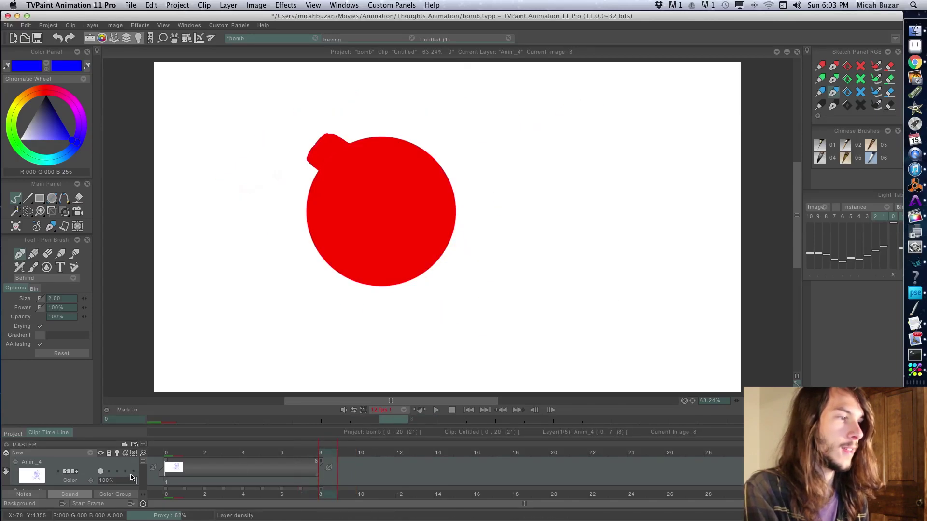
left_click(118, 472)
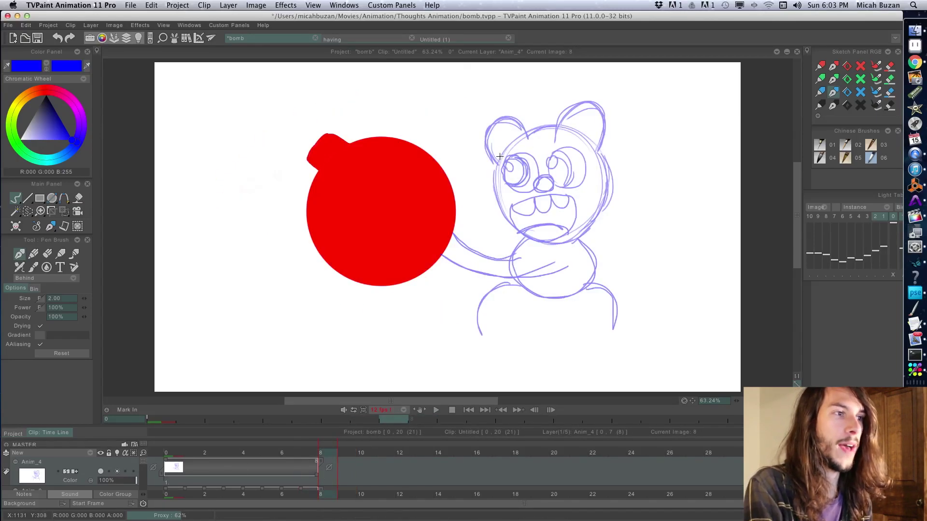
On frame 8, draw smoke-blown fur streaks, the nose oval and left cheek line
mouse_move(512, 153)
left_mouse_down()
mouse_move(657, 94)
mouse_move(606, 136)
mouse_move(717, 141)
mouse_move(637, 174)
mouse_move(634, 183)
mouse_move(658, 204)
mouse_move(566, 237)
left_mouse_up()
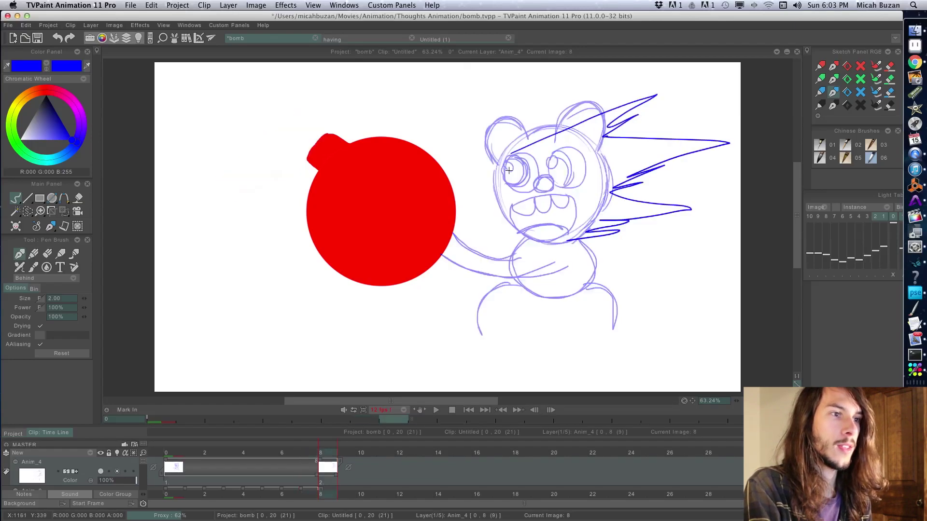
mouse_move(519, 190)
left_mouse_down()
mouse_move(501, 163)
mouse_move(542, 176)
mouse_move(503, 188)
mouse_move(535, 159)
left_mouse_up()
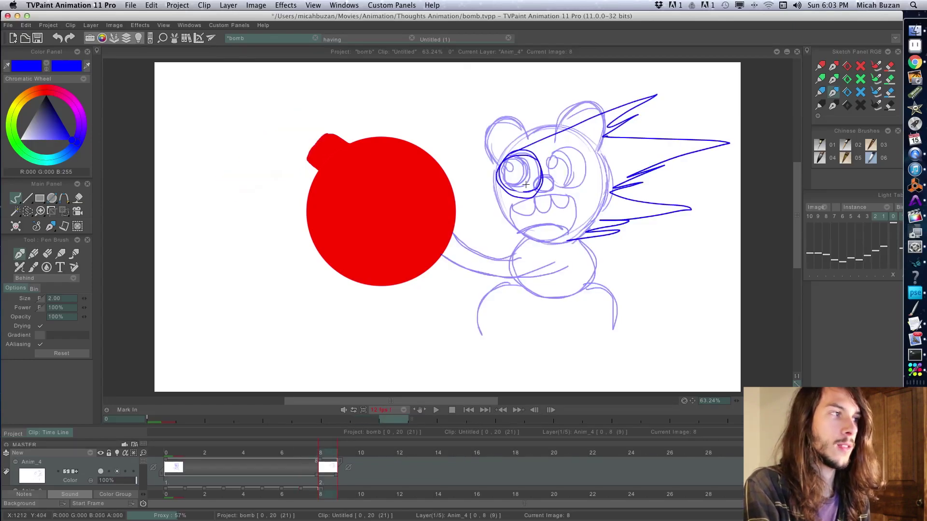
left_click(57, 38)
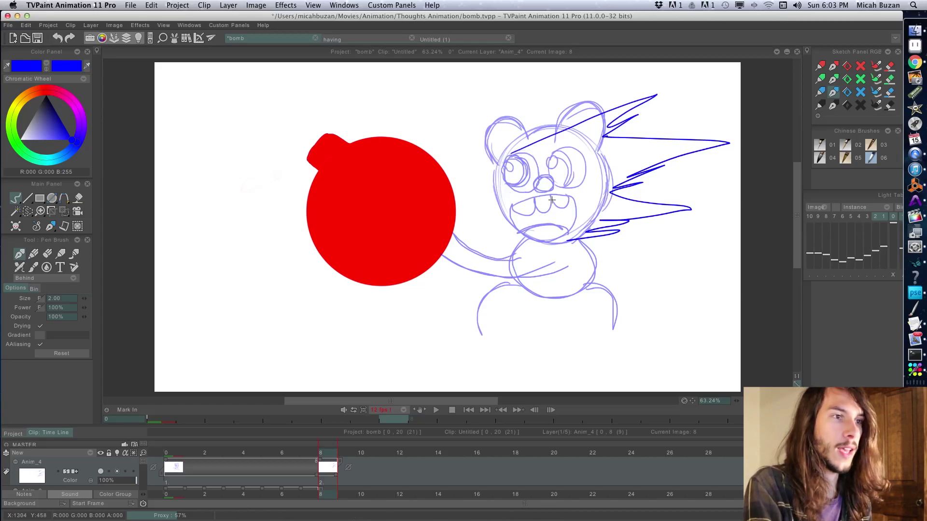
left_click_drag(541, 178, 553, 182)
mouse_move(496, 179)
left_mouse_down()
mouse_move(531, 226)
mouse_move(577, 239)
mouse_move(521, 228)
mouse_move(497, 207)
mouse_move(513, 153)
left_mouse_up()
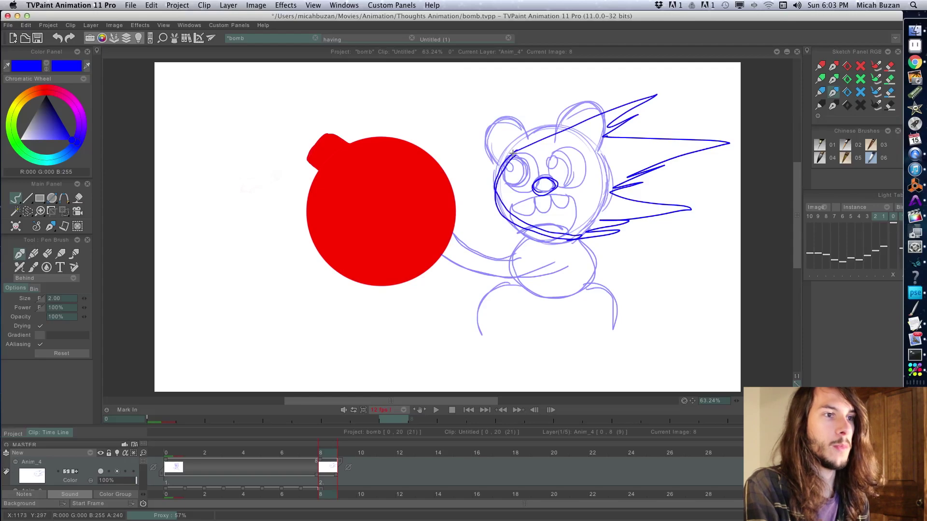
Sketch the bear's body, both arm lines, two legs, belly curve and mouth
mouse_move(526, 239)
left_mouse_down()
mouse_move(511, 269)
mouse_move(561, 296)
mouse_move(588, 265)
mouse_move(577, 242)
mouse_move(590, 281)
left_mouse_up()
mouse_move(452, 234)
left_mouse_down()
mouse_move(483, 259)
mouse_move(513, 263)
left_mouse_up()
mouse_move(436, 256)
left_mouse_down()
mouse_move(482, 277)
mouse_move(516, 278)
mouse_move(453, 270)
mouse_move(522, 285)
mouse_move(505, 283)
mouse_move(476, 305)
mouse_move(479, 331)
left_mouse_up()
left_click_drag(473, 328, 517, 285)
mouse_move(583, 284)
left_mouse_down()
mouse_move(613, 328)
mouse_move(620, 290)
left_mouse_up()
left_click_drag(513, 278, 570, 265)
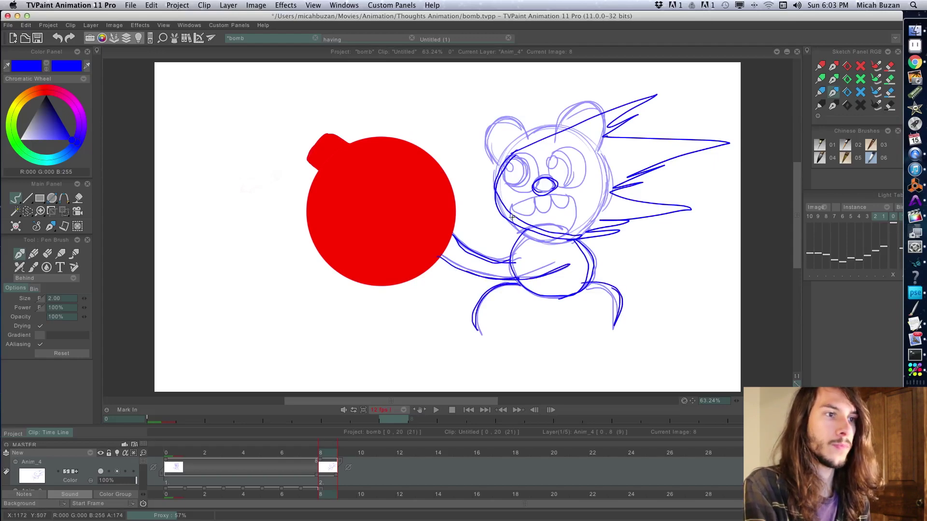
mouse_move(570, 195)
left_mouse_down()
mouse_move(544, 233)
mouse_move(511, 217)
mouse_move(519, 204)
mouse_move(512, 205)
mouse_move(533, 198)
mouse_move(551, 197)
left_mouse_up()
Compare frames 7 and 8 with onion skinning off, then draw and undo a head spike stroke
key("Left")
key("Right")
left_click(116, 474)
key("Left")
key("Right")
key("Left")
key("Right")
key("Left")
key("Right")
key("Left")
key("Right")
key("Left")
key("Right")
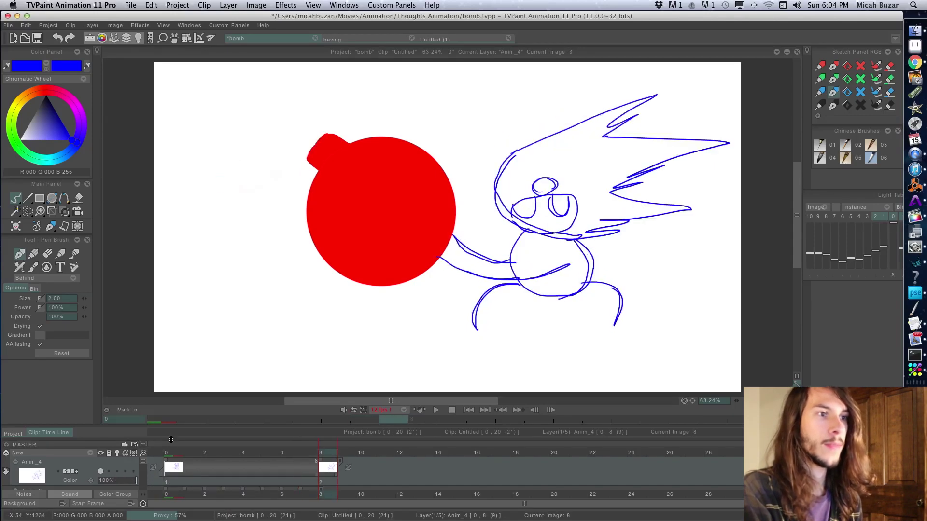
key("Left")
key("Right")
key("Left")
key("Right")
mouse_move(510, 151)
left_mouse_down()
mouse_move(544, 129)
mouse_move(568, 126)
left_mouse_up()
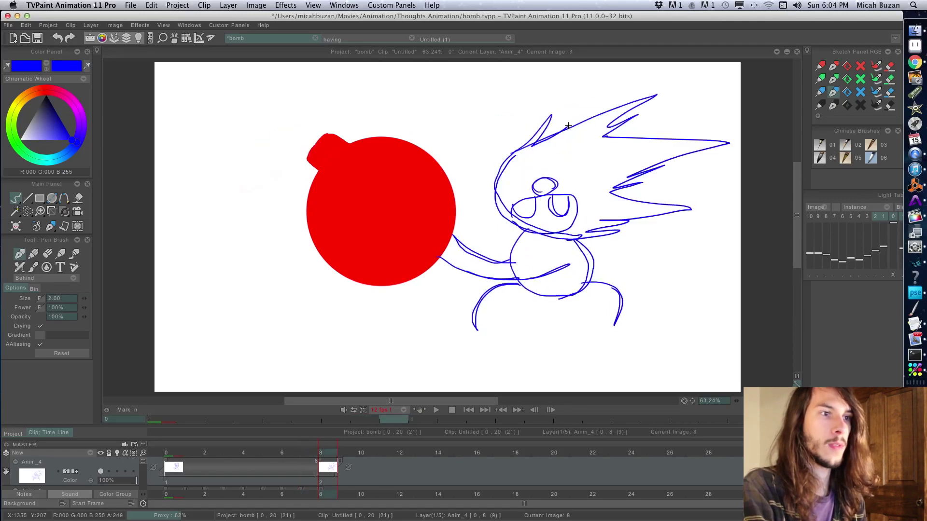
left_click(58, 38)
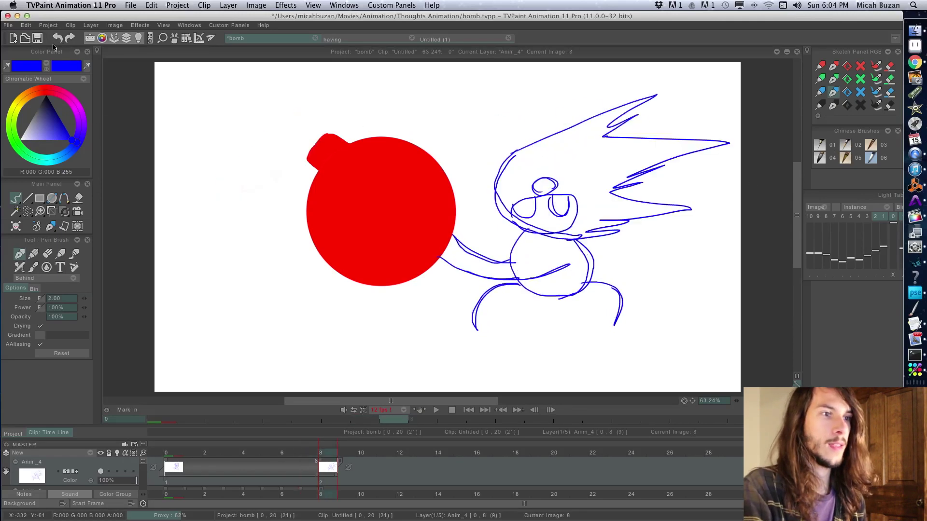
Add a new layer Anim_5 and trace the bear's head, nose, mouth, teeth and eyes in red
left_click(89, 453)
left_click(106, 461)
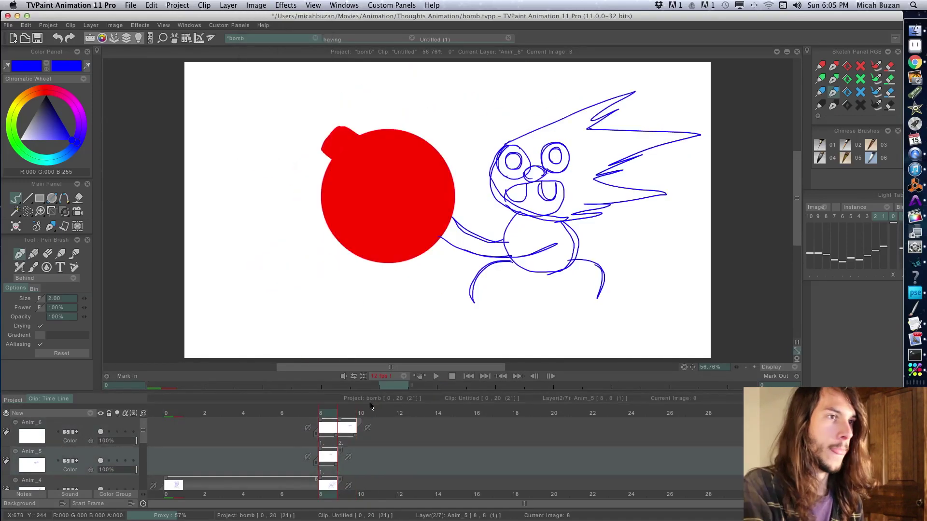
left_click_drag(504, 147, 598, 112)
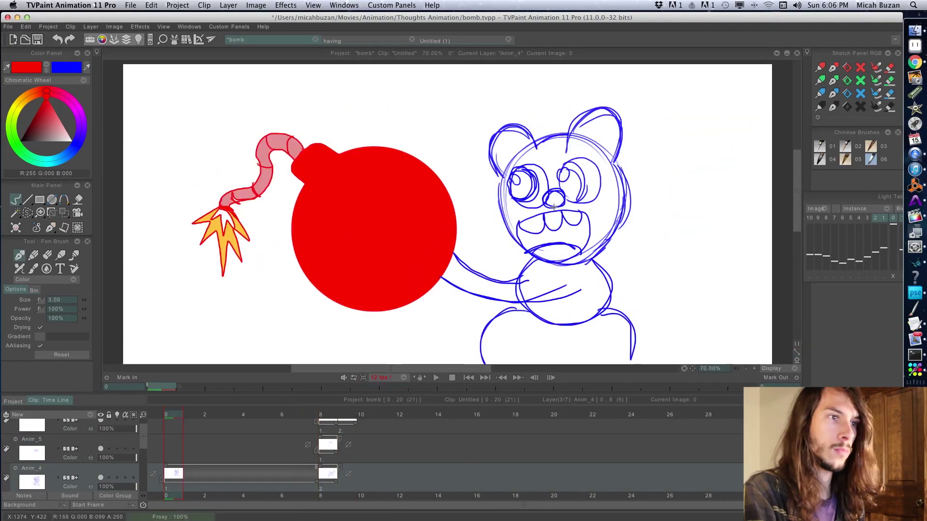
left_click_drag(553, 207, 565, 197)
left_click_drag(511, 223, 590, 210)
left_click_drag(507, 181, 548, 186)
left_click_drag(559, 186, 569, 195)
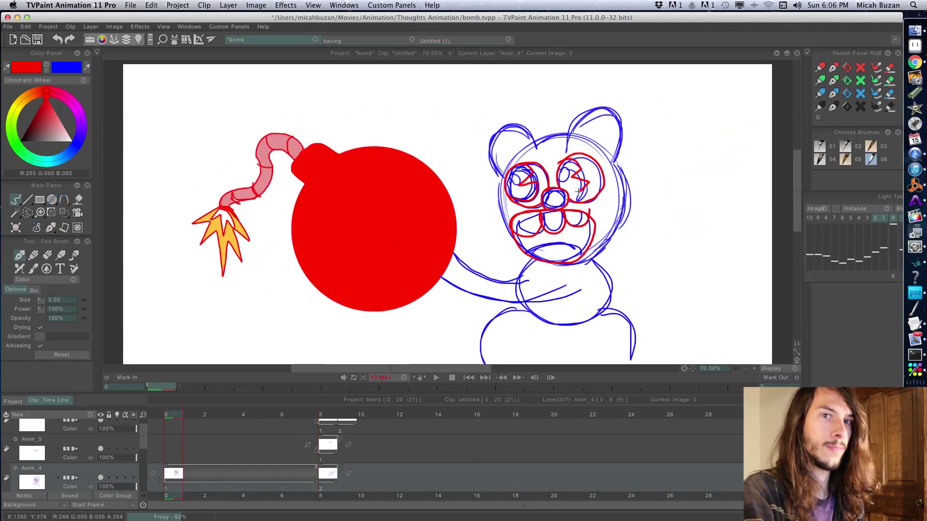
Trace the ears, head outline, bomb-holding arm, body and spiky hair in red
left_click_drag(534, 141, 501, 168)
left_click_drag(569, 136, 610, 160)
left_click_drag(453, 250, 521, 281)
left_click_drag(442, 276, 555, 297)
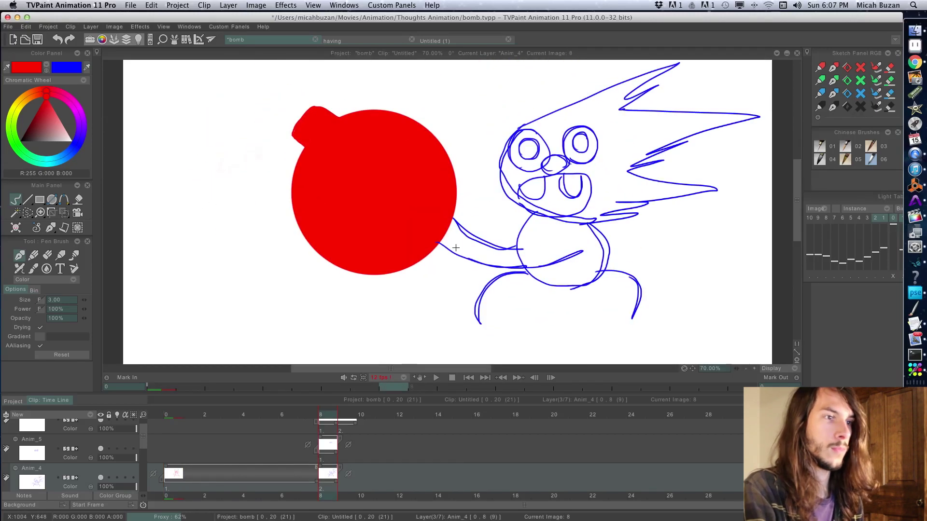
mouse_move(482, 289)
left_mouse_down()
mouse_move(555, 193)
mouse_move(508, 134)
left_mouse_up()
key("super+z")
mouse_move(520, 206)
left_mouse_down()
mouse_move(670, 155)
mouse_move(585, 229)
left_mouse_up()
Merge Anim_5 and Anim_6 into one layer with Merge Selected Layers
left_click(124, 449)
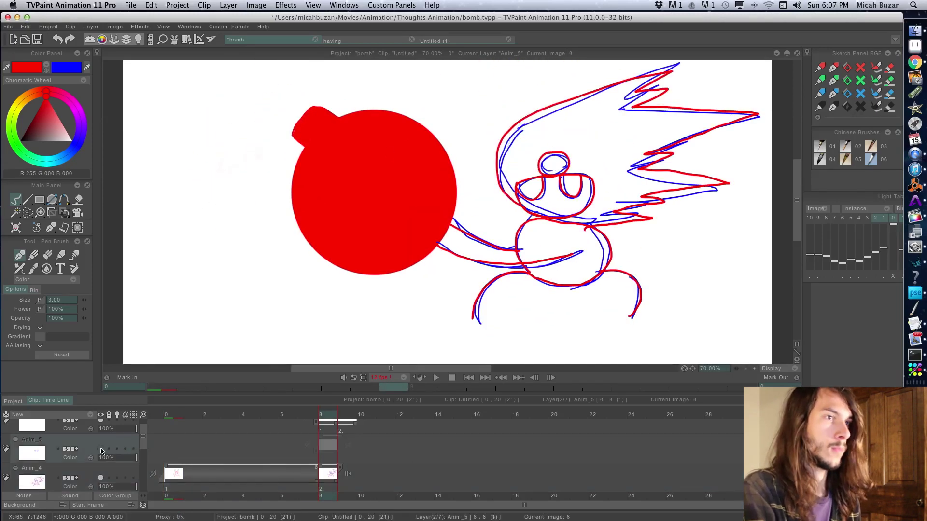
left_click(125, 428, "shift")
left_click(228, 5)
mouse_move(237, 116)
left_click(389, 117)
Draw red eyes on frame 9 and extend Anim_4 to frame 9, adding it to the selection
key("Right")
key("Left")
key("Right")
left_click_drag(500, 157, 548, 148)
left_click_drag(553, 147, 604, 144)
left_click_drag(340, 452, 359, 453)
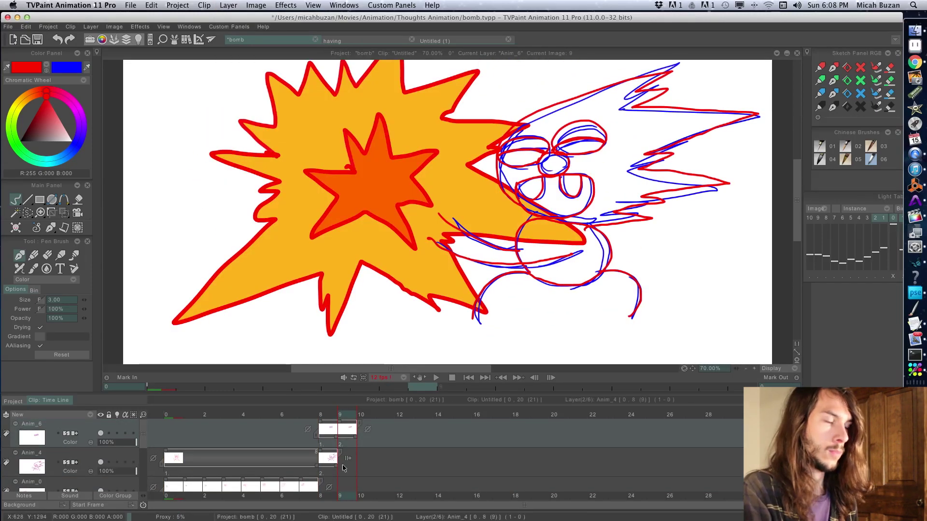
left_click(124, 454, "shift")
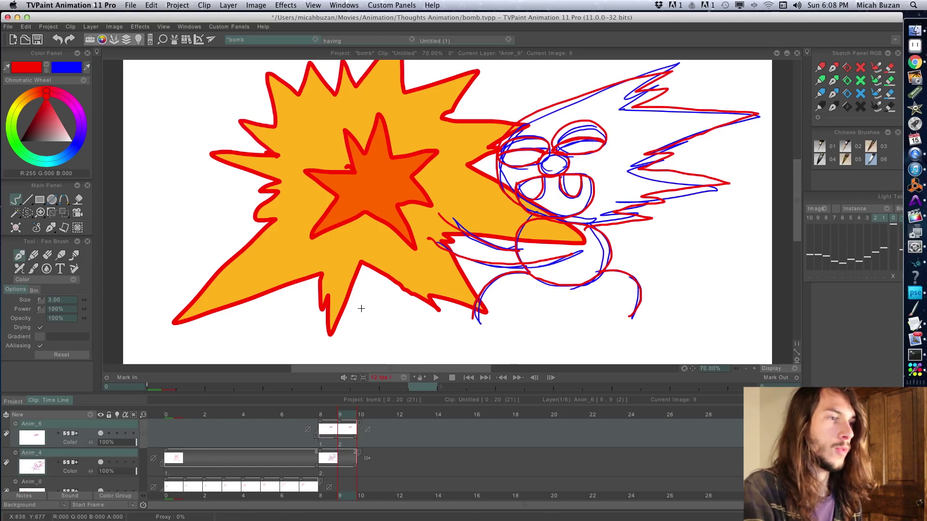
Merge Anim_6 and Anim_4 into a single layer after checking frames 7 to 11
key("Right")
key("Right")
key("Left")
key("Left")
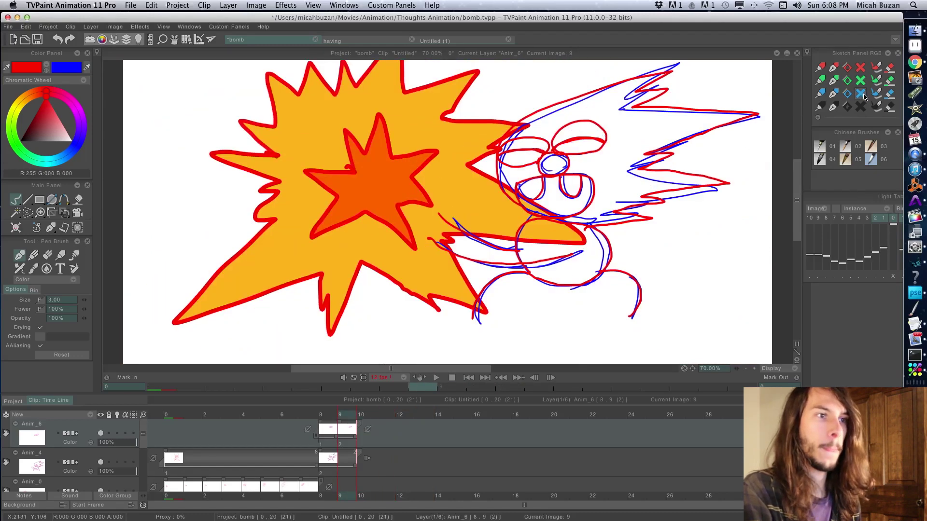
key("Left")
key("Down")
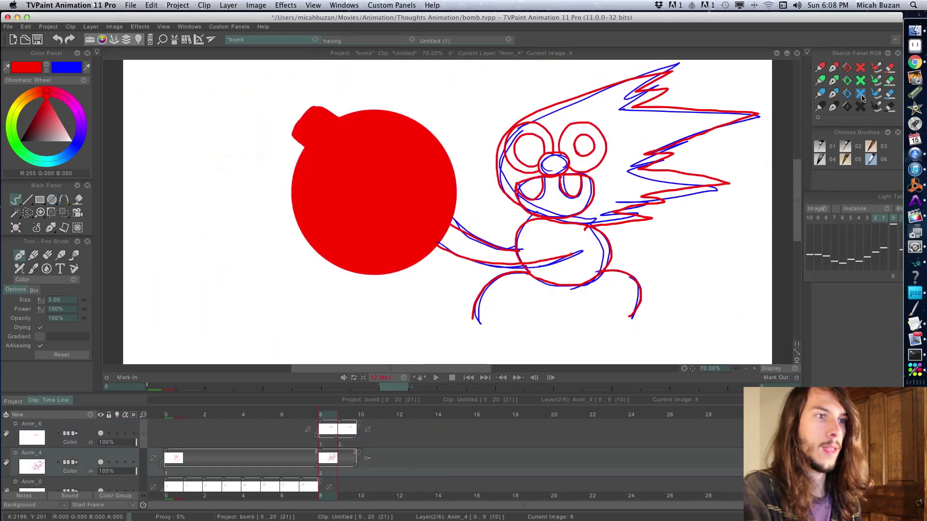
key("Left")
key("Right")
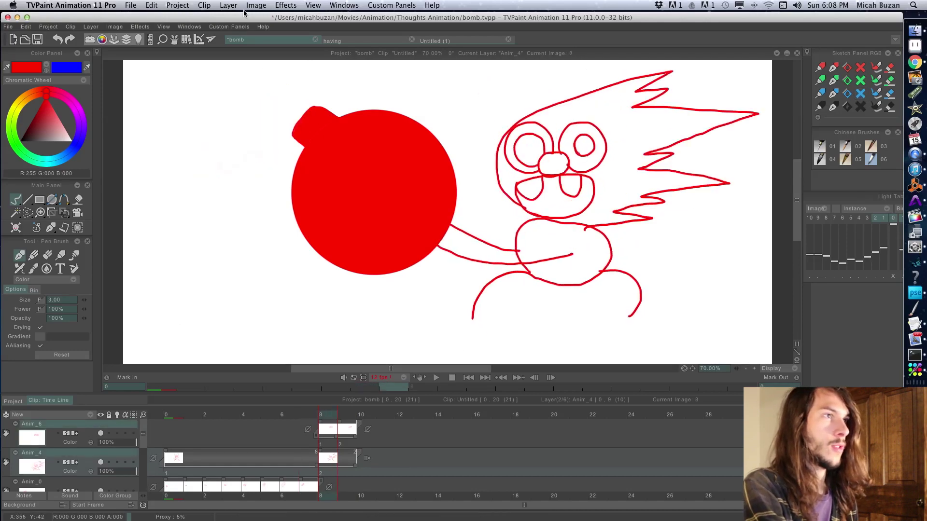
left_click(255, 5)
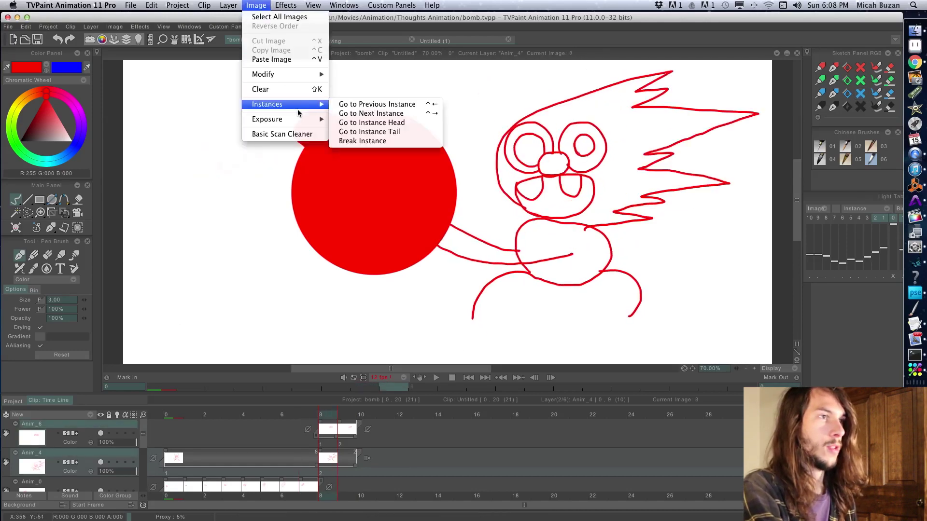
mouse_move(304, 119)
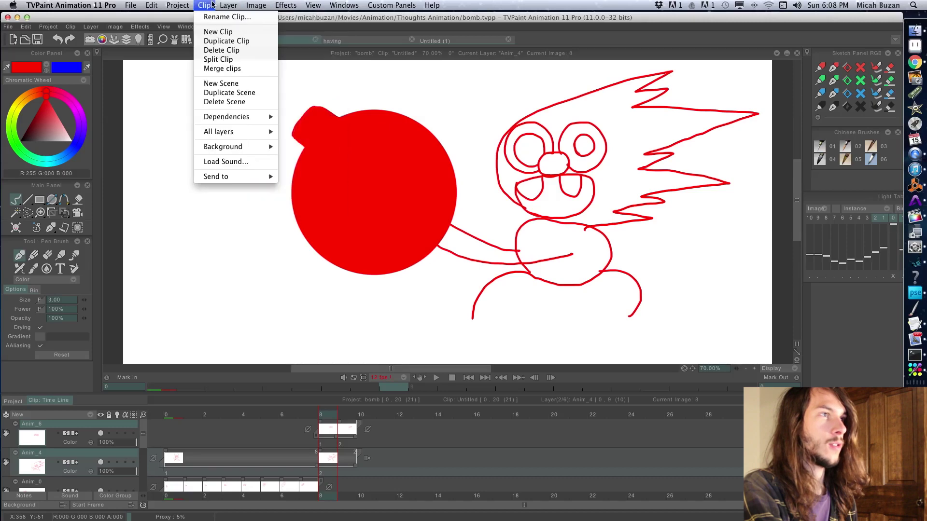
mouse_move(339, 116)
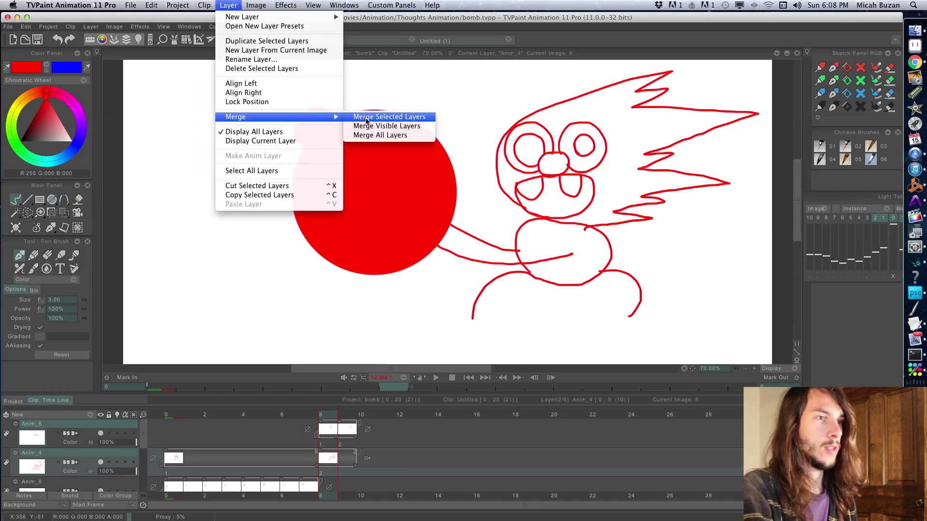
left_click(386, 116)
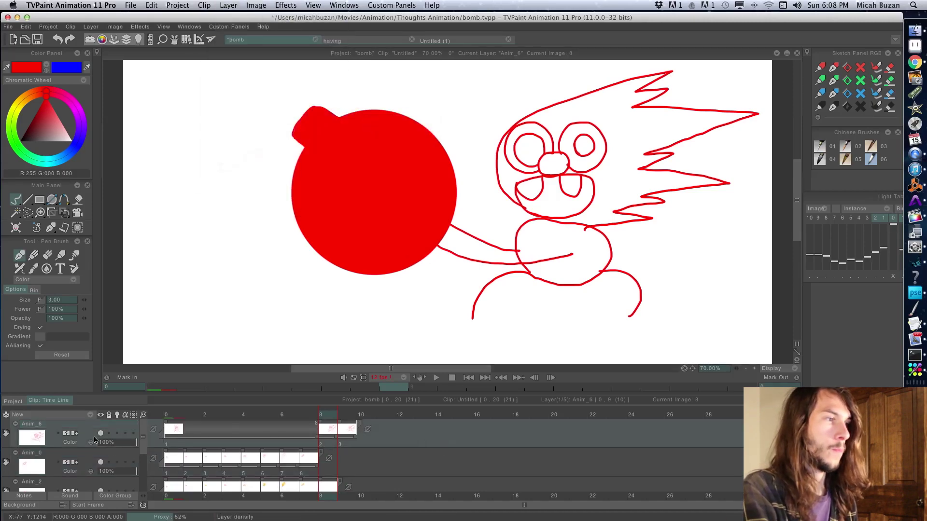
left_click(90, 416)
Add a new empty layer Anim_7 and compare the bomb and explosion frames
left_click(92, 416)
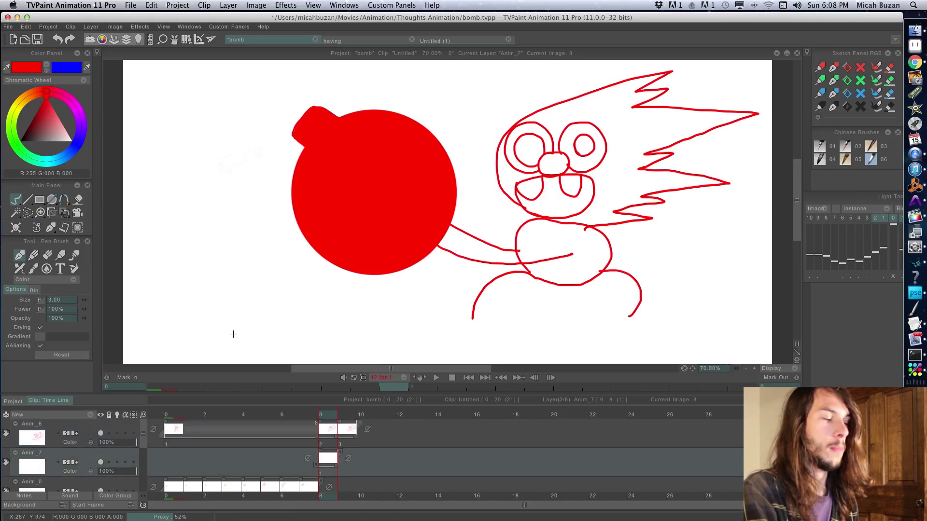
key("Right")
key("Right")
key("Left")
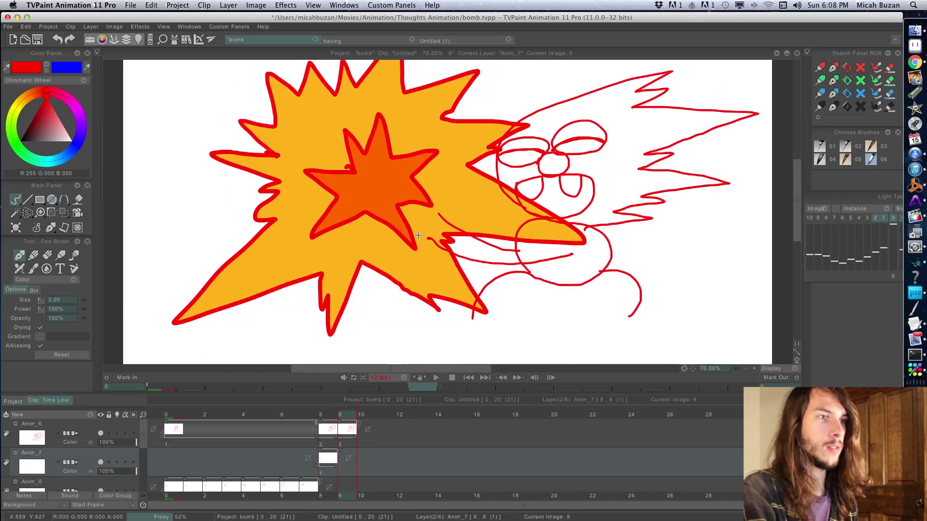
key("Left")
key("Right")
key("Left")
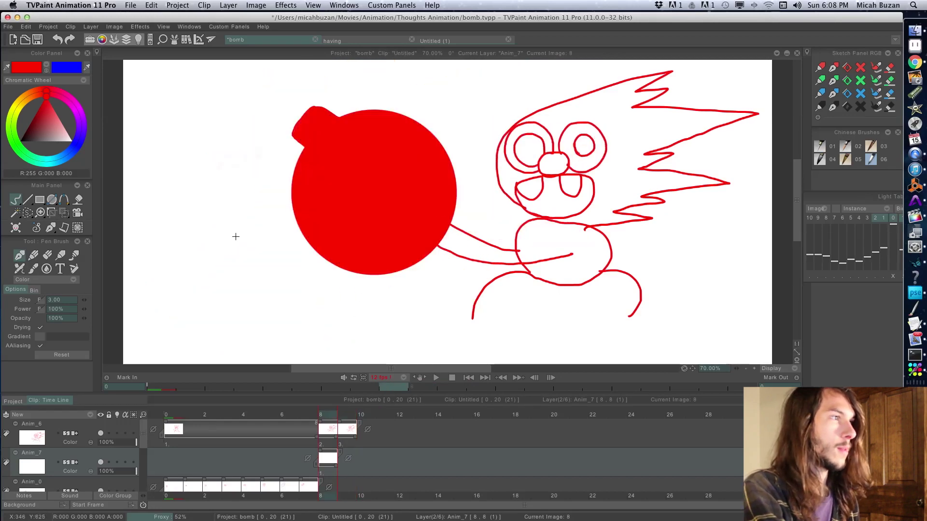
Bucket-fill the bear's body and hair dark grey and extend the colour layer to frame 0
left_click(40, 140)
left_click_drag(40, 139, 37, 140)
left_click(77, 199)
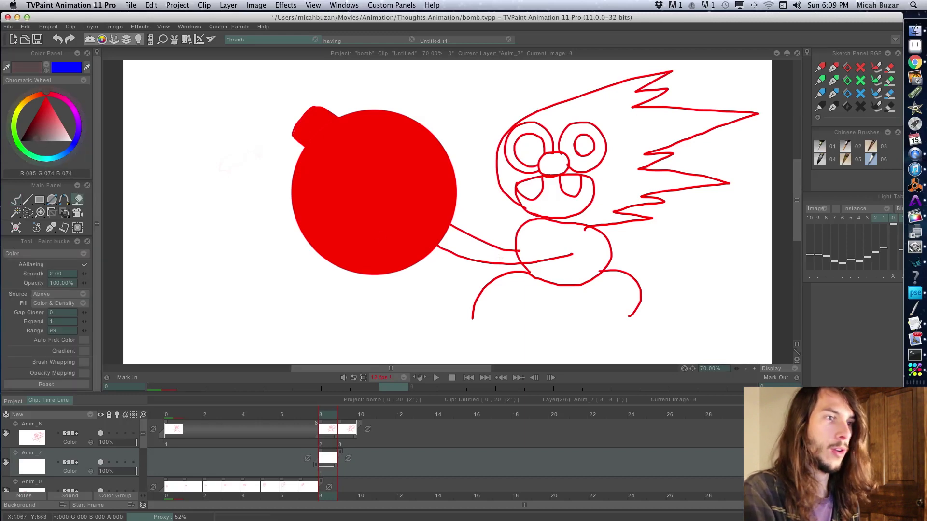
left_click(561, 266)
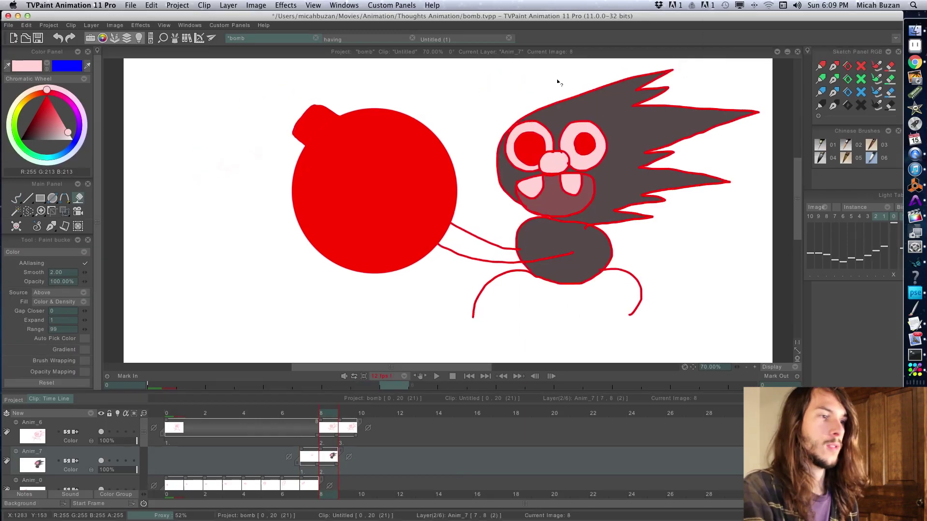
left_click_drag(297, 462, 165, 463)
Fill the bear's eyes, nose and teeth pink, plus the remaining head and body areas
left_click(555, 160)
left_click(555, 109)
left_click(570, 242)
left_click(555, 207)
left_click(518, 145)
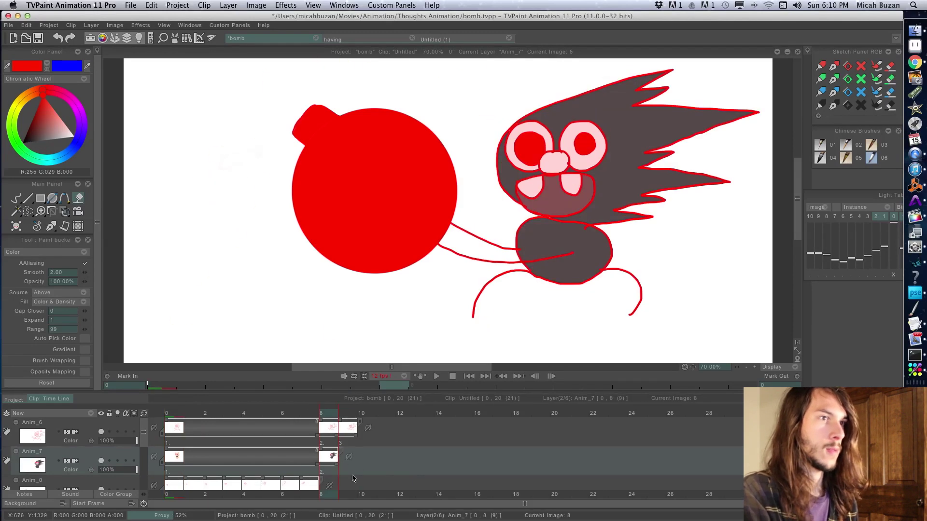
left_click(622, 145)
left_click(579, 263)
Pick brown and fill frame 9's mouth, teeth, nose, eye and face parts
left_click(39, 134)
left_click(555, 205)
left_click(67, 128)
left_click(531, 187)
left_click(571, 184)
left_click(554, 163)
left_click(579, 129)
key("Left")
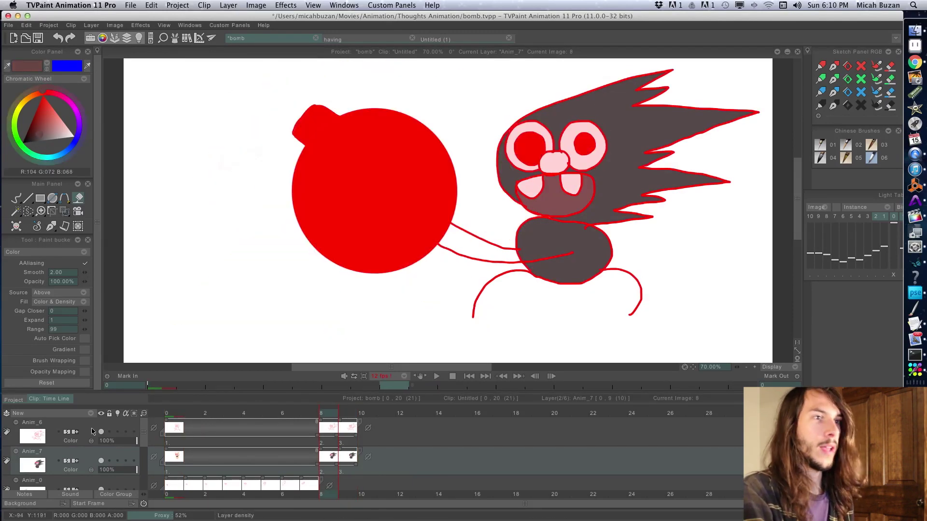
Merge the bear's colour layer into its line layer with Merge Selected Layers
left_click(256, 6)
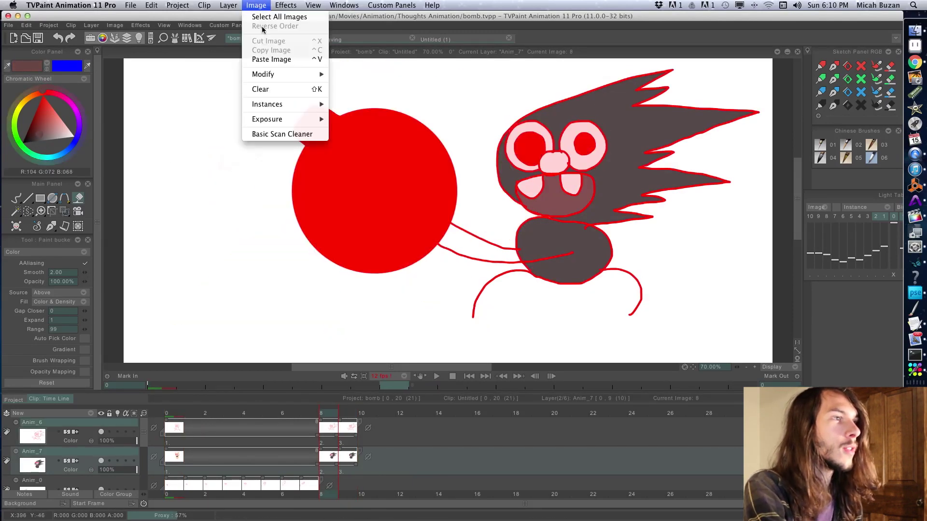
mouse_move(228, 6)
mouse_move(331, 118)
left_click(382, 117)
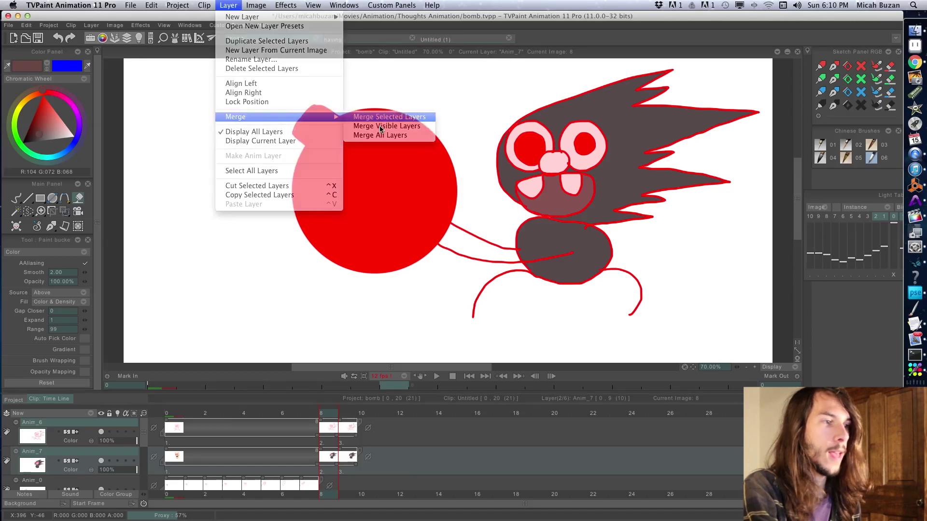
Move the blown-back bear drawings on the timeline to frames 12–13
left_click_drag(330, 414, 384, 415)
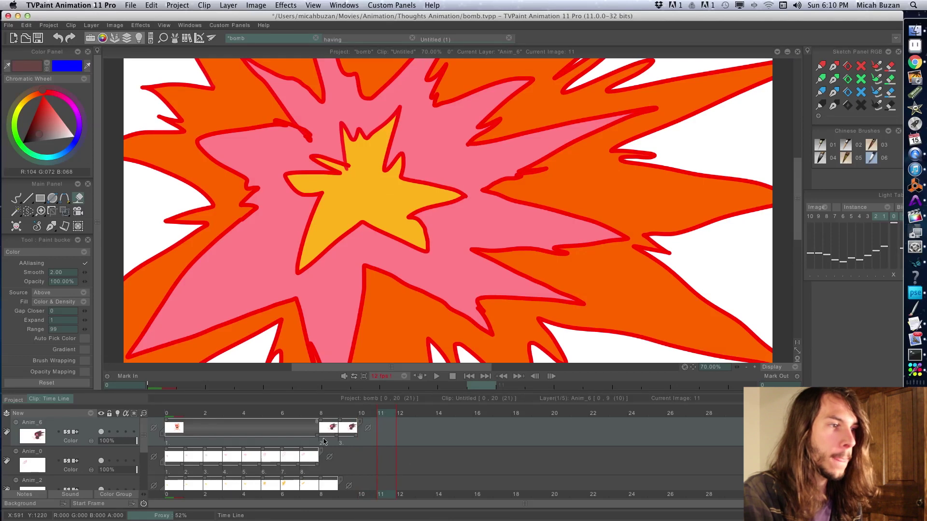
left_click_drag(329, 436, 444, 436)
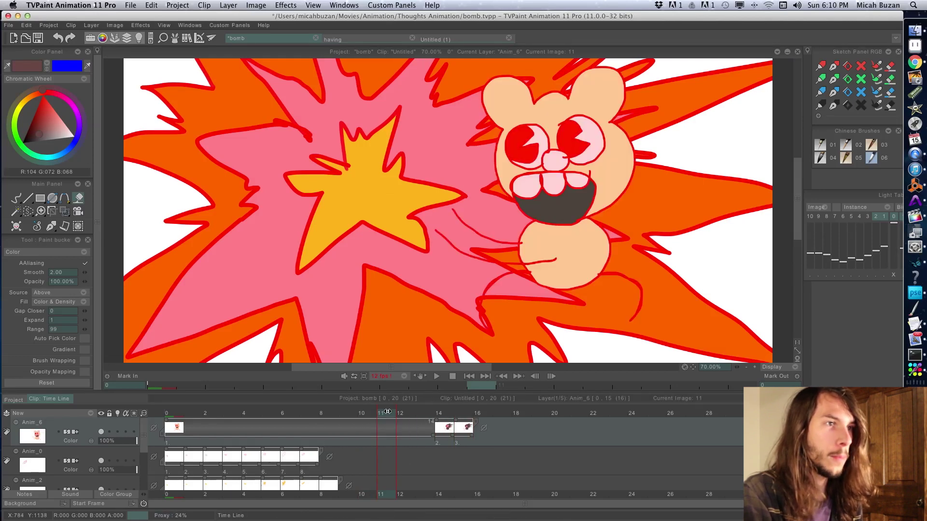
left_click_drag(395, 412, 440, 418)
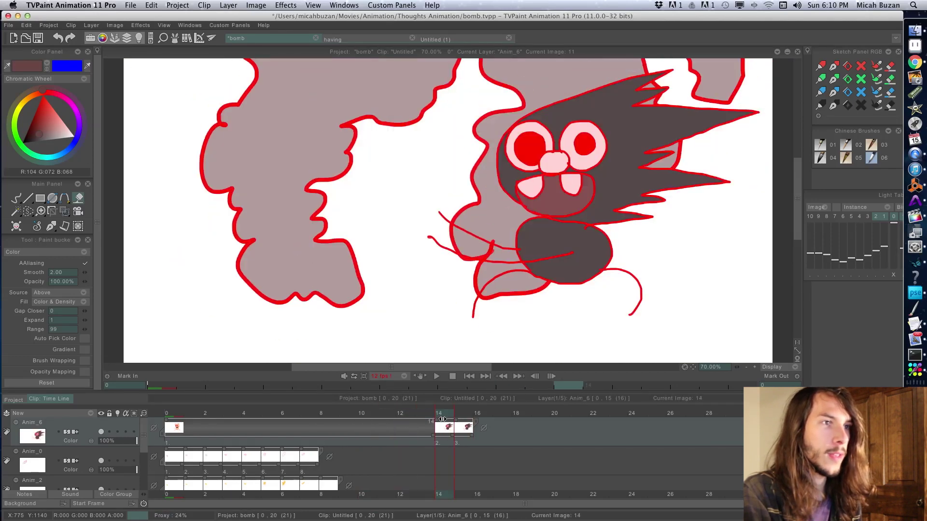
left_click_drag(440, 422, 379, 424)
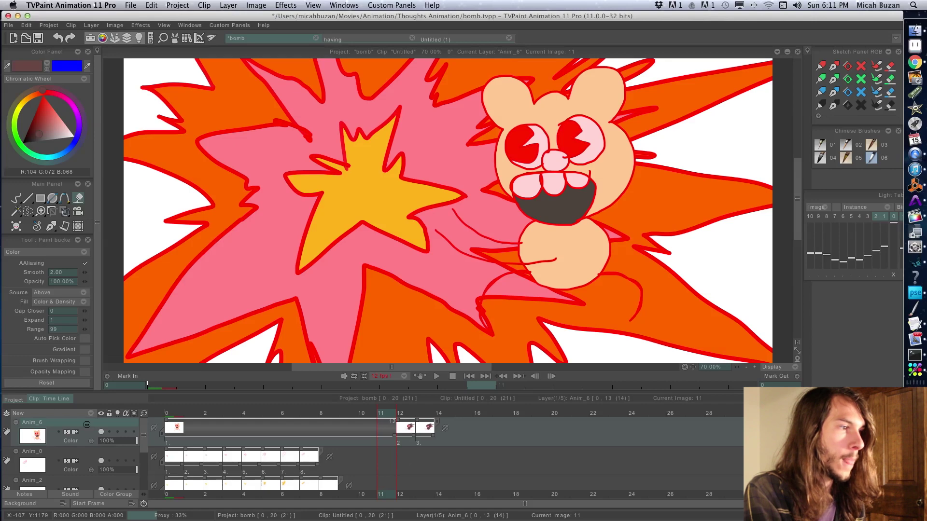
Move the bear layer behind the explosion and play back the animation
scroll(86, 459, "down", 3)
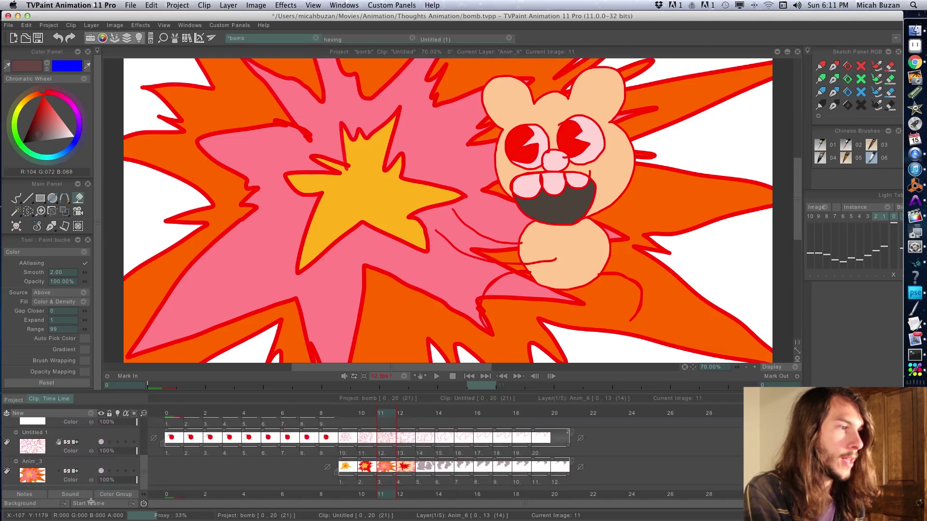
left_click_drag(90, 494, 91, 496)
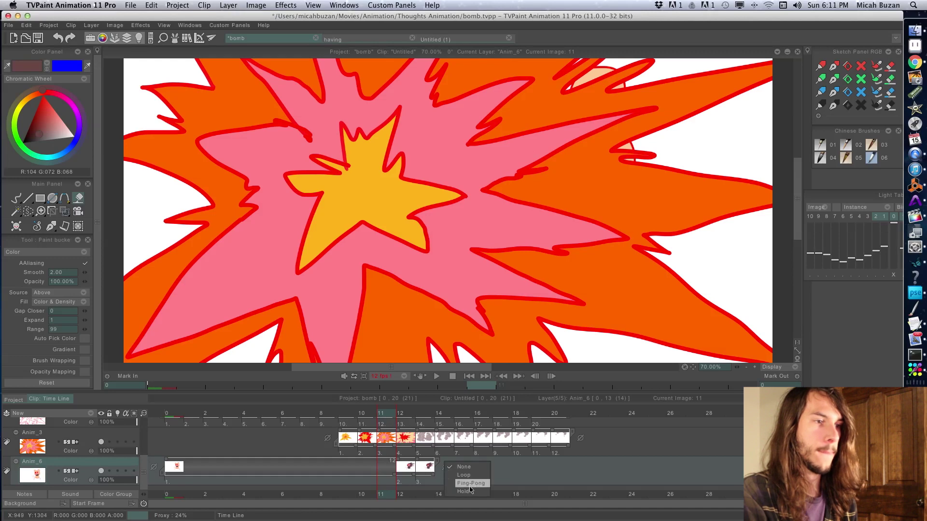
left_click(408, 477)
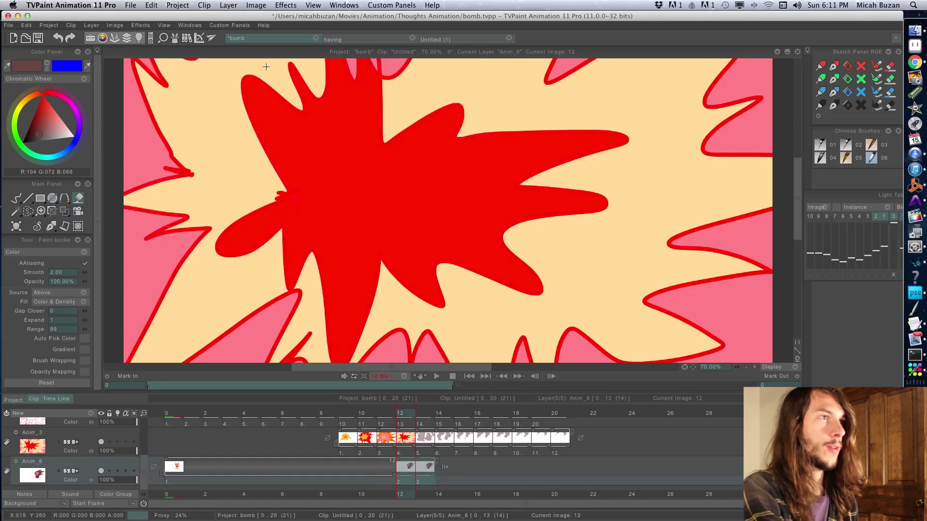
key("Return")
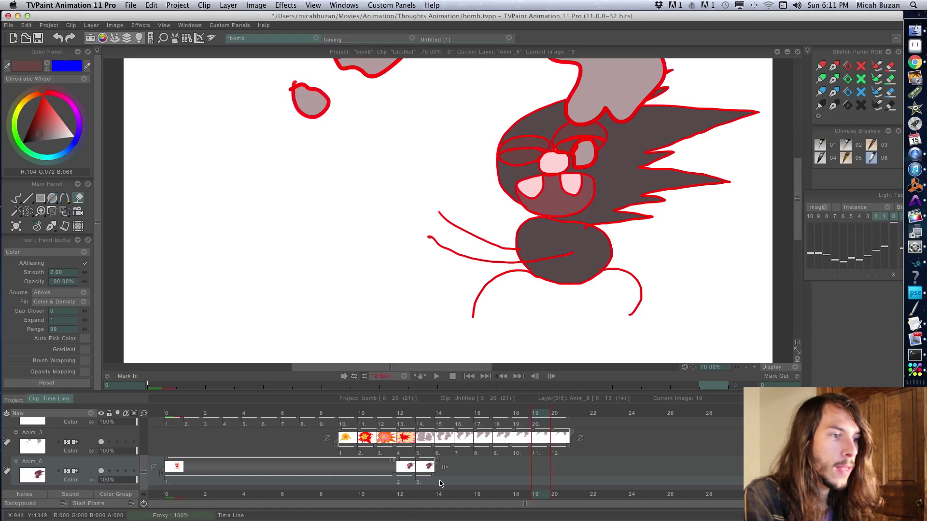
Copy the Anim_6 drawings at images 12–13 and paste them at image 18
left_click(417, 482)
left_click(409, 482)
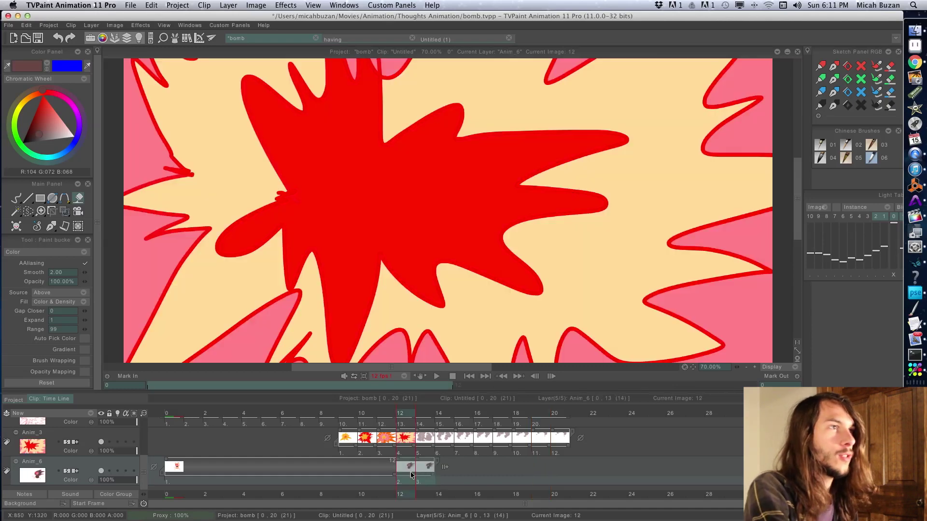
left_click(255, 5)
left_click(277, 51)
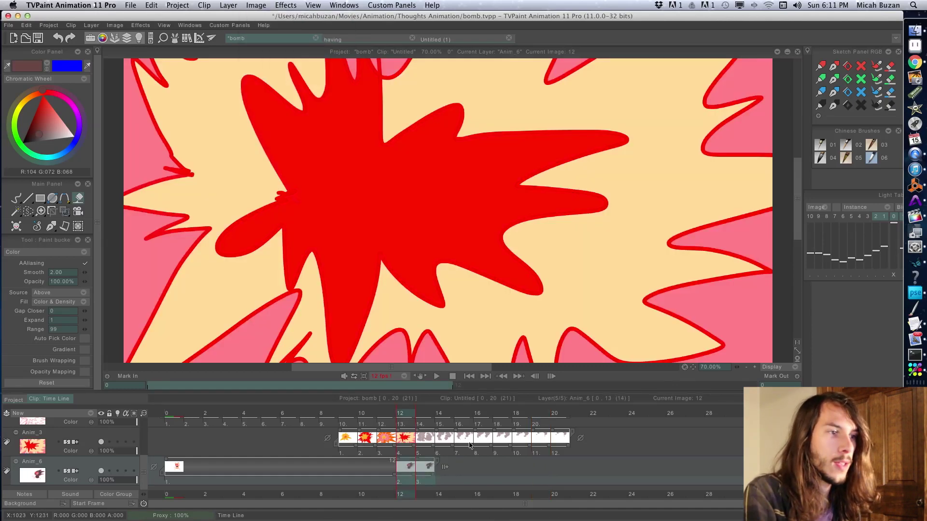
left_click(530, 416)
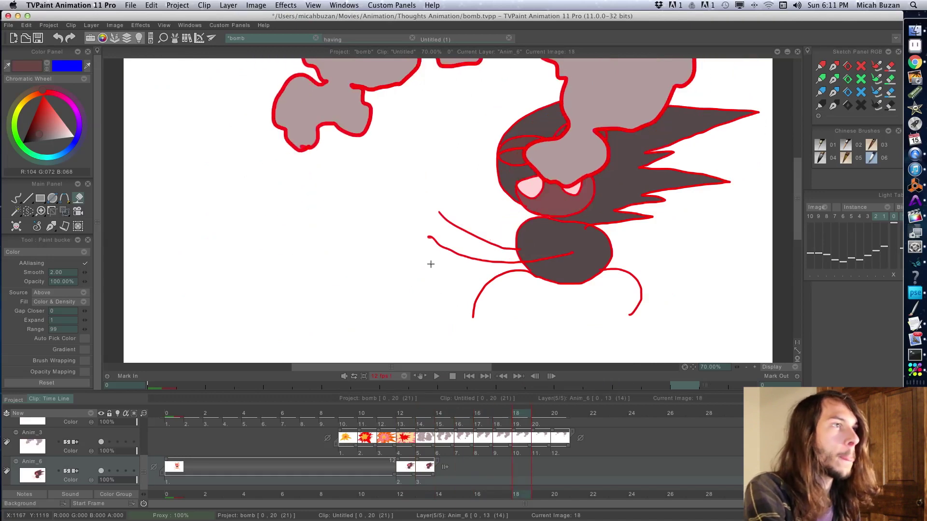
left_click(255, 5)
left_click(277, 60)
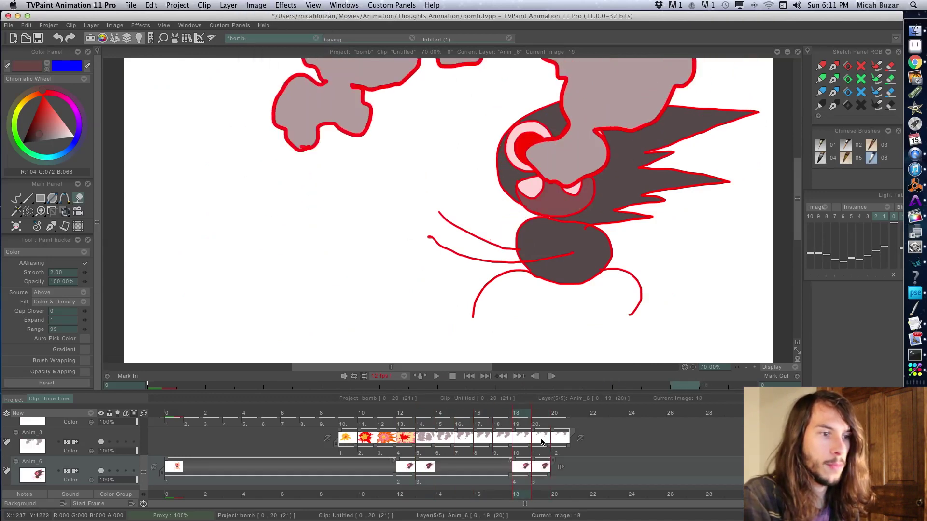
Review the pasted frames and hold the drawings at images 18–19 for extra frames
left_click(527, 481)
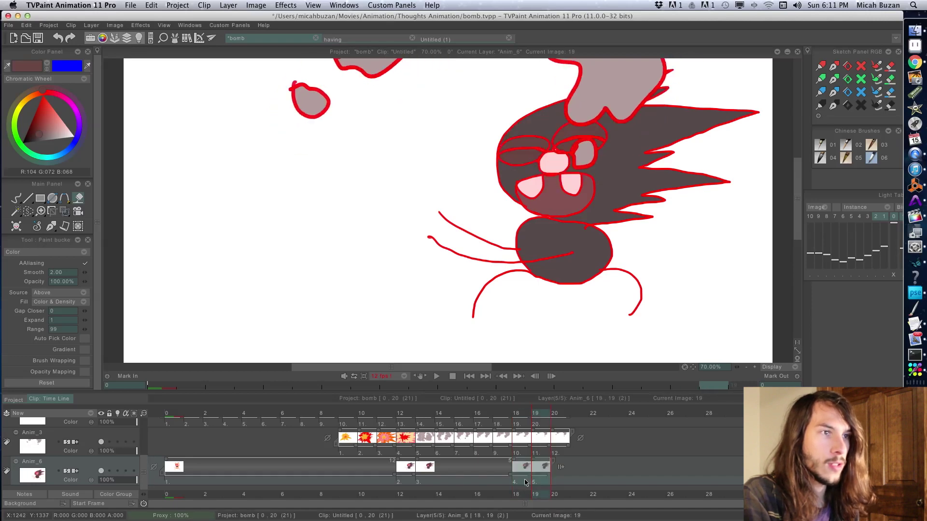
key("Return")
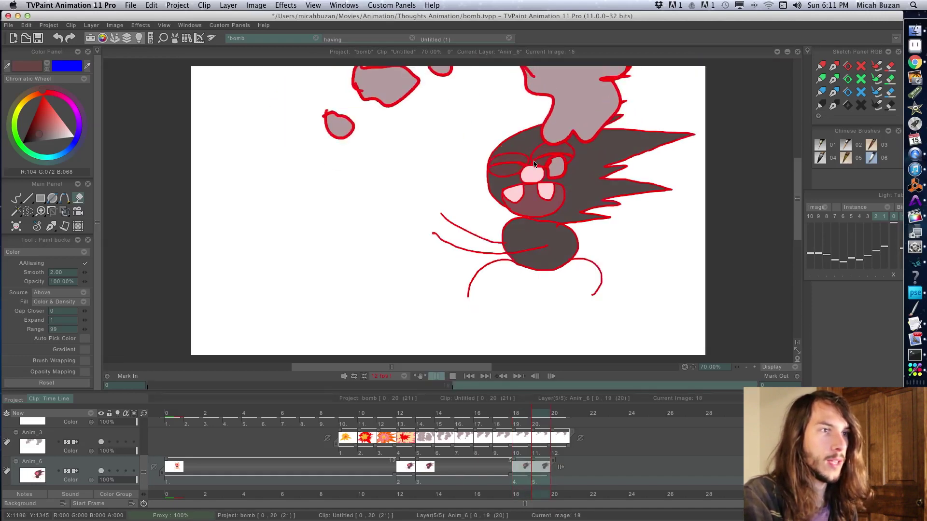
left_click(556, 486)
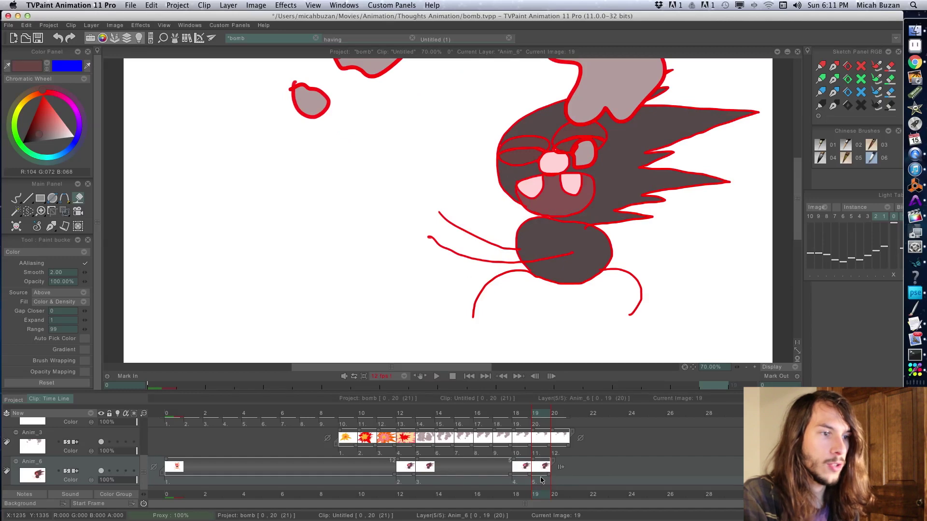
left_click(522, 477, "shift")
left_click(255, 5)
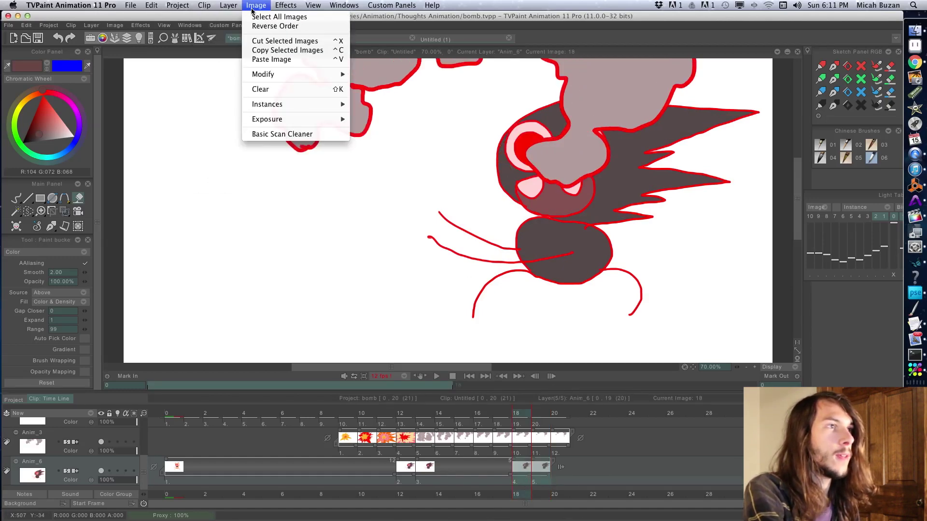
mouse_move(278, 8)
mouse_move(191, 4)
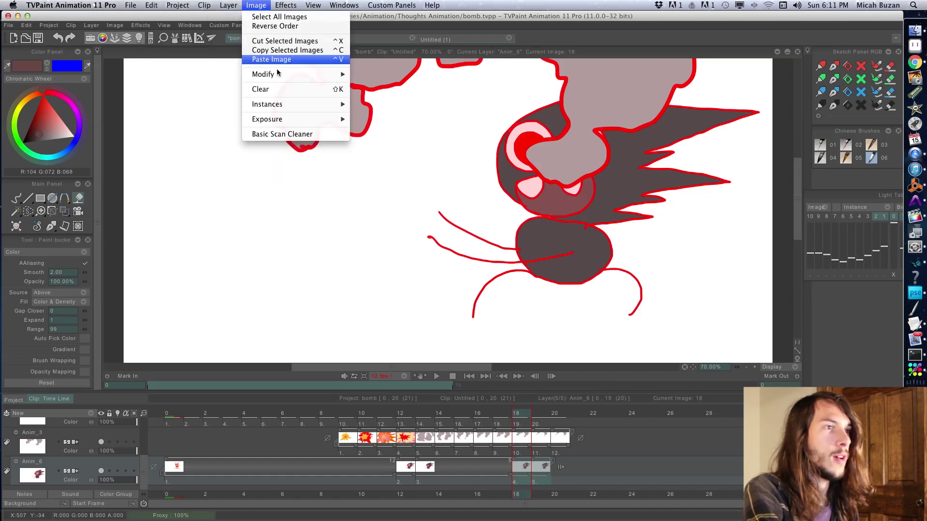
mouse_move(312, 118)
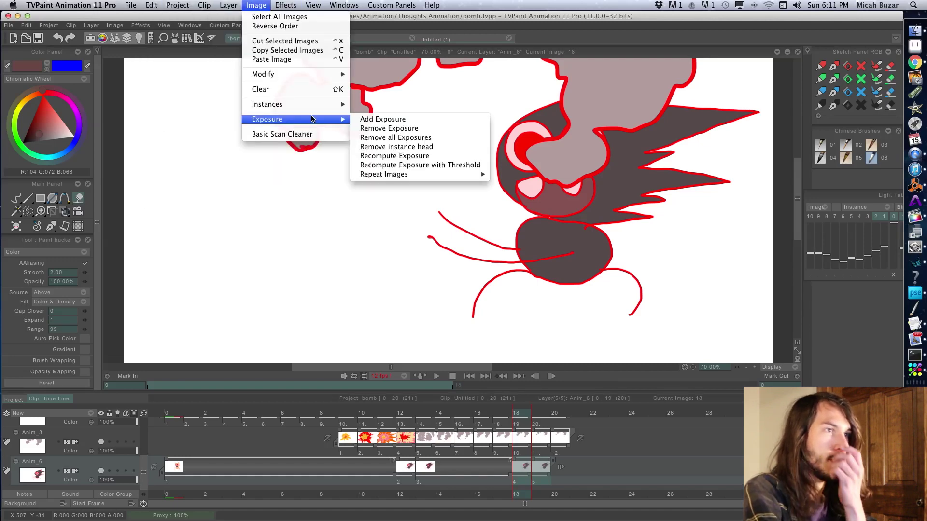
left_click(384, 121)
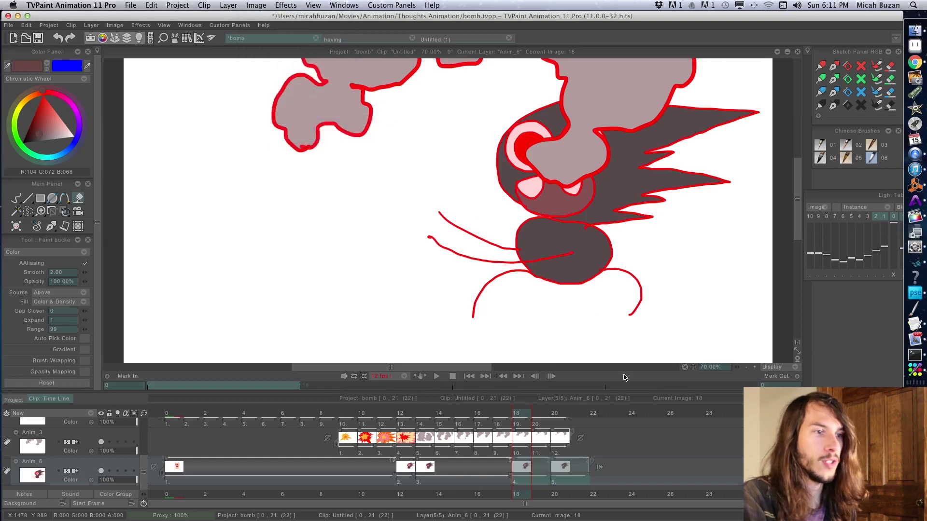
Copy the Anim_6 drawings at images 18–21 and paste them at image 22
left_click(536, 414)
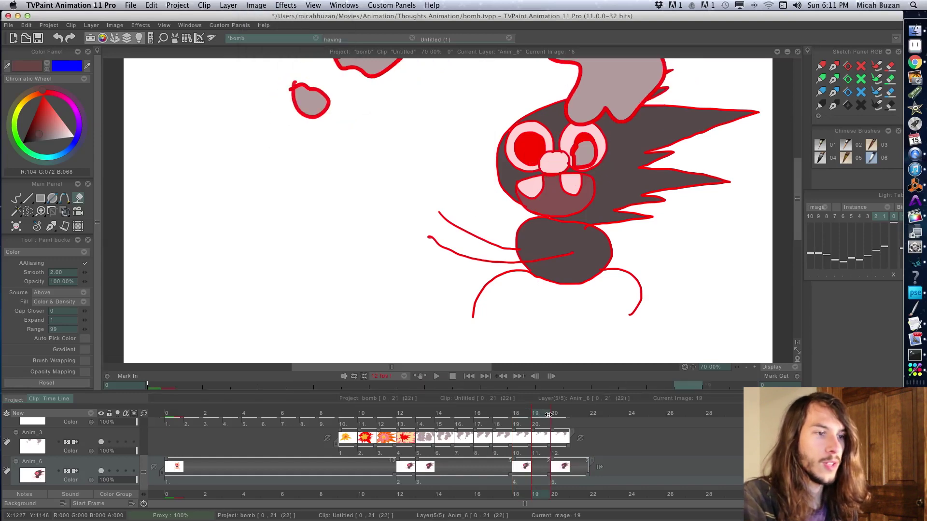
key("Return")
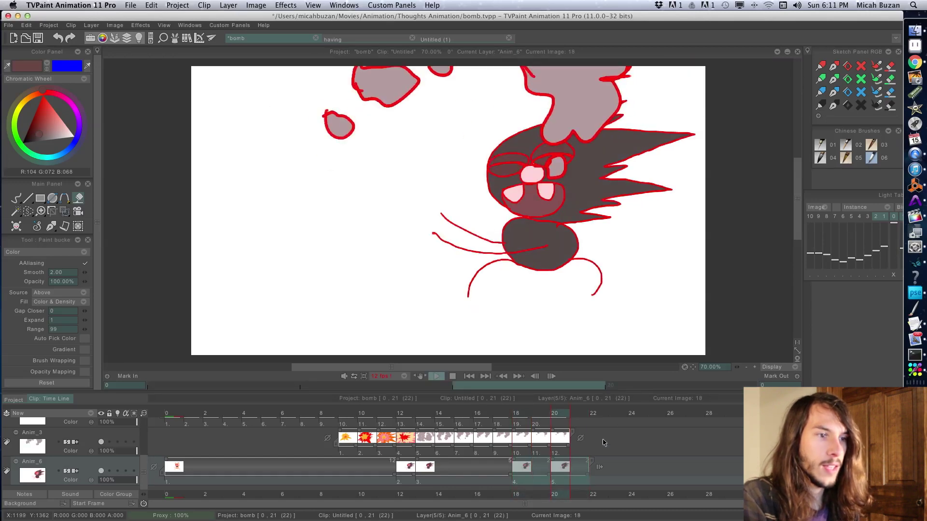
left_click_drag(597, 478, 531, 482)
left_click(523, 482)
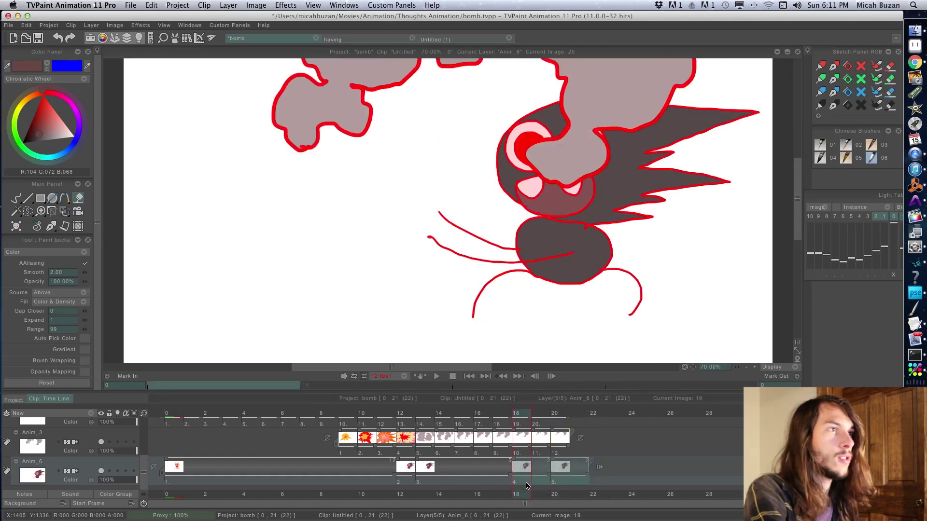
left_click(251, 7)
left_click(277, 51)
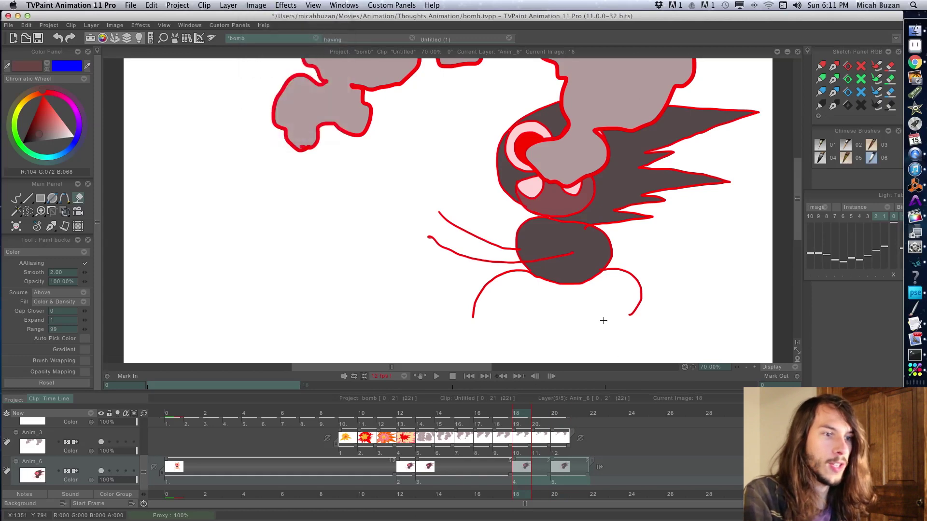
left_click(593, 413)
left_click(255, 4)
left_click(284, 56)
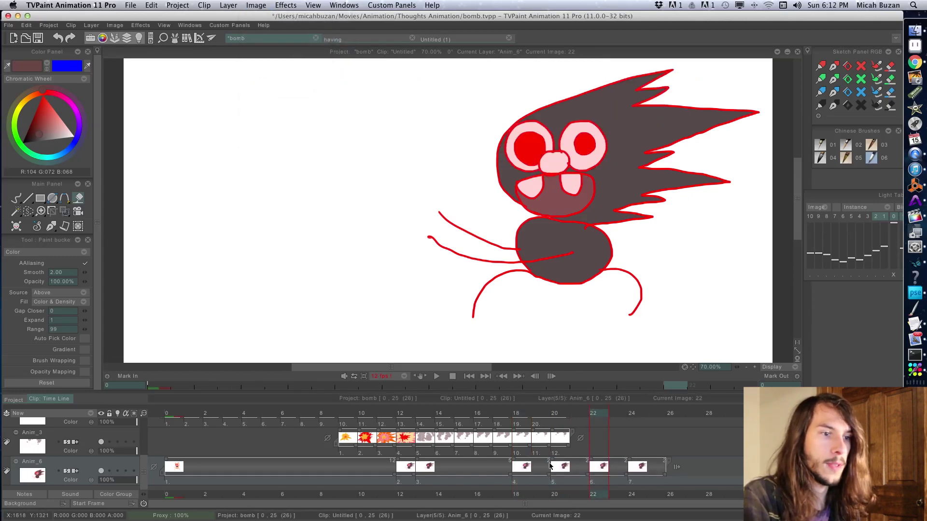
Copy the Anim_6 drawings at images 18–25 and paste them at image 26
left_click_drag(662, 475, 514, 467)
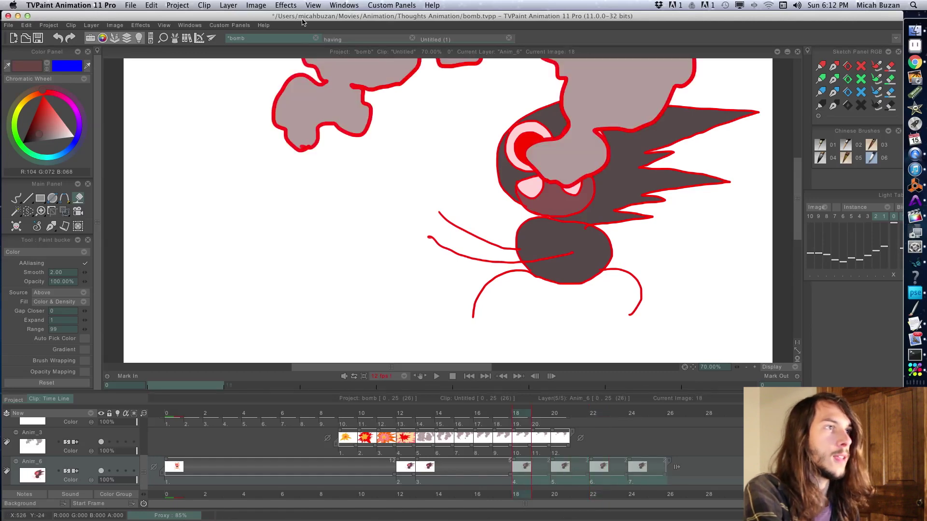
left_click(256, 5)
left_click(278, 50)
left_click(666, 413)
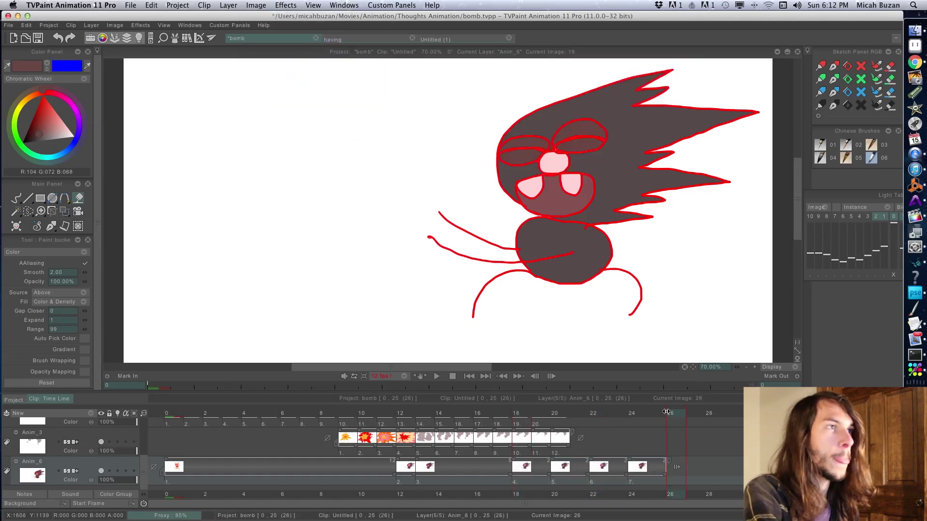
left_click(256, 5)
left_click(277, 59)
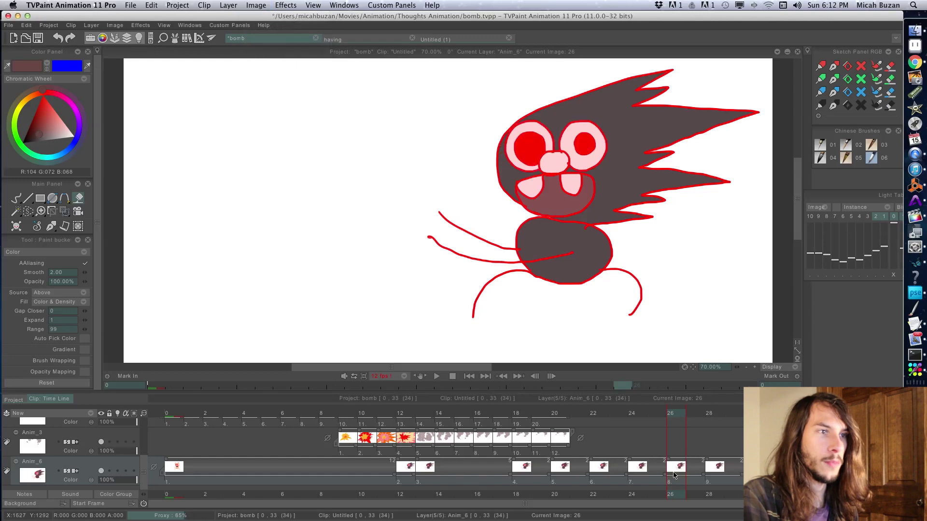
Play the extended bear ending and reselect the Anim_6 drawings from image 17 onward
left_click_drag(800, 472, 505, 472)
key("Return")
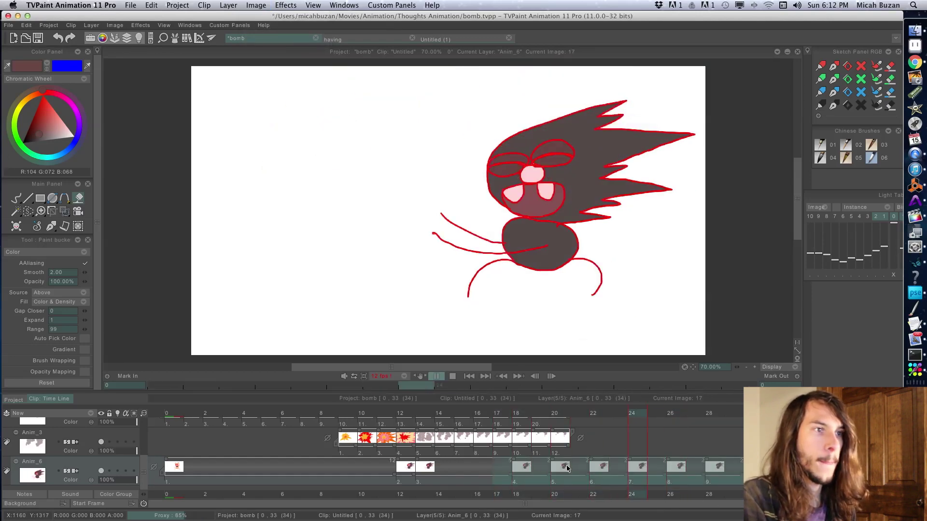
key("Return")
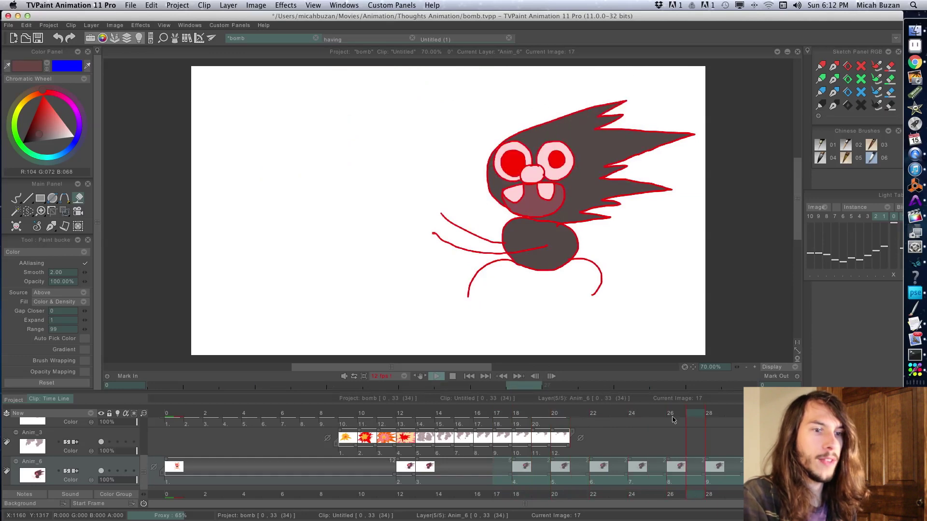
left_click(696, 418)
left_click_drag(807, 472, 166, 472)
left_click(852, 472)
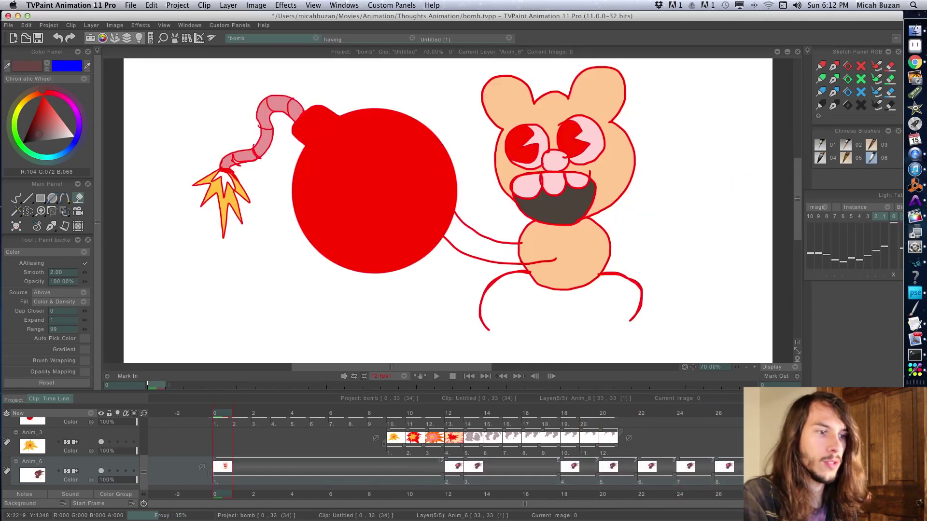
left_click_drag(695, 470, 555, 489)
left_click_drag(451, 473, 452, 473)
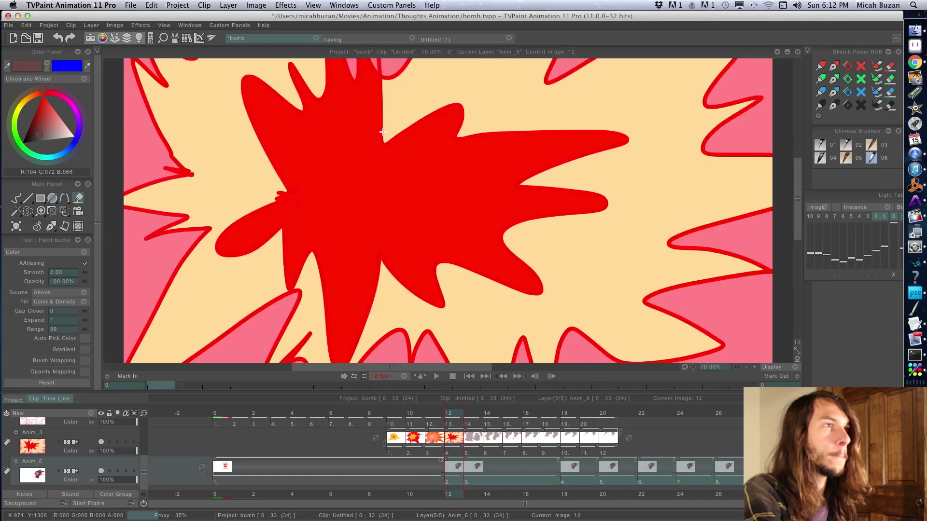
Copy the selected Anim_6 drawings and paste them at the last image, 34
left_click(263, 6)
left_click(280, 51)
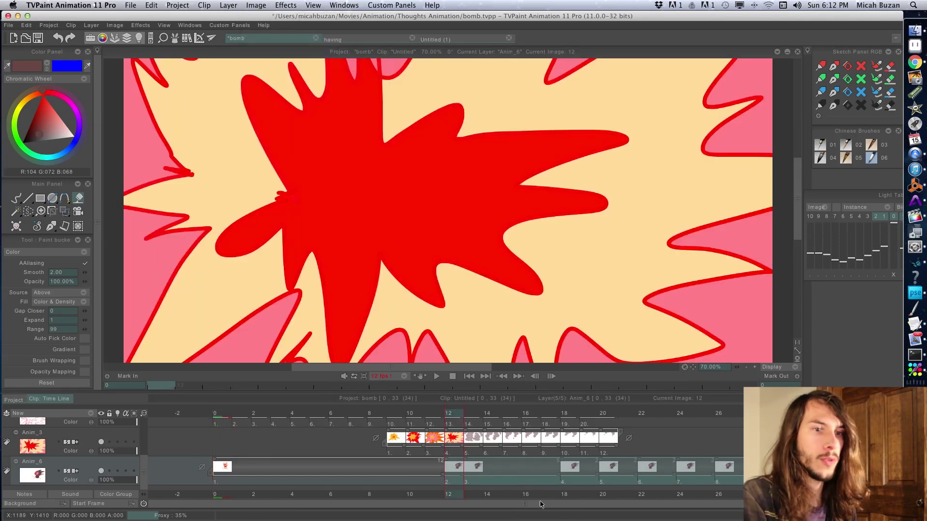
key("End")
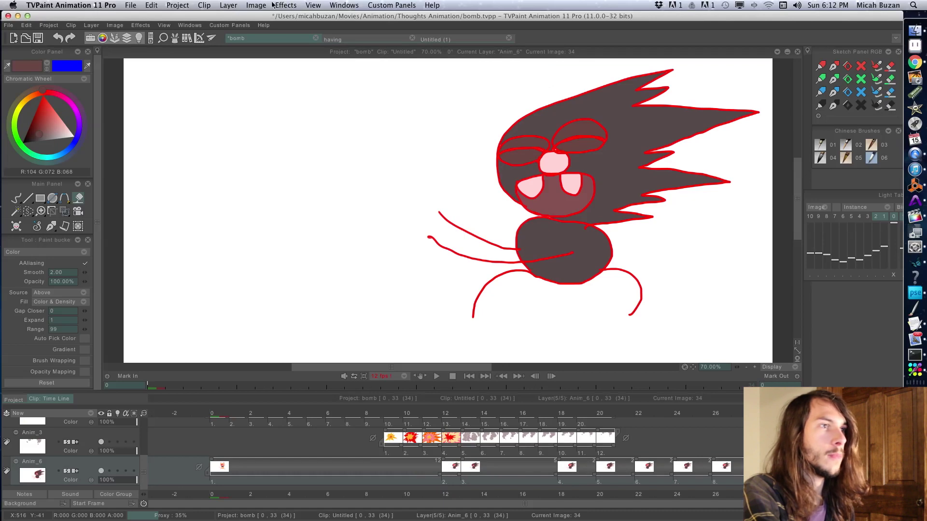
left_click(266, 5)
left_click(287, 16)
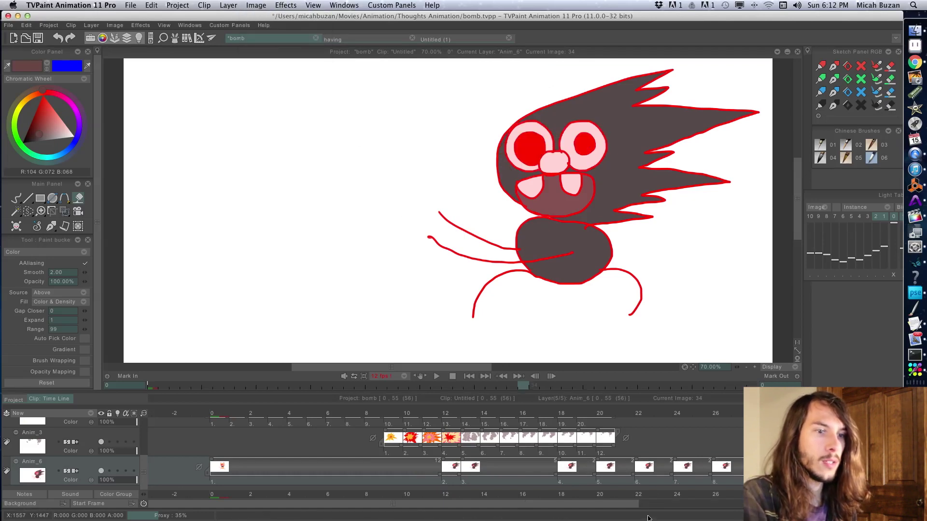
Select the final two images of Anim_6 at the bear ending
left_click_drag(626, 495, 804, 504)
scroll(433, 459, "down", 2)
left_click(849, 414)
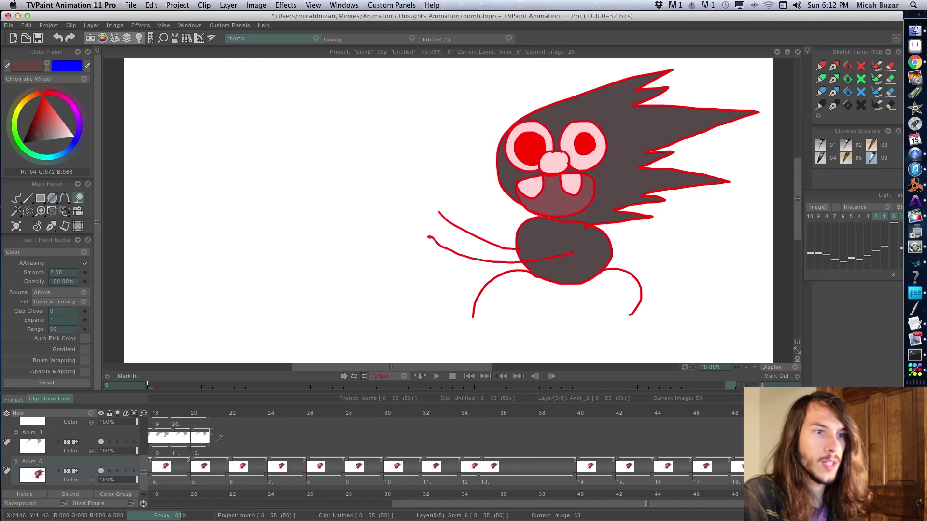
left_click(854, 475)
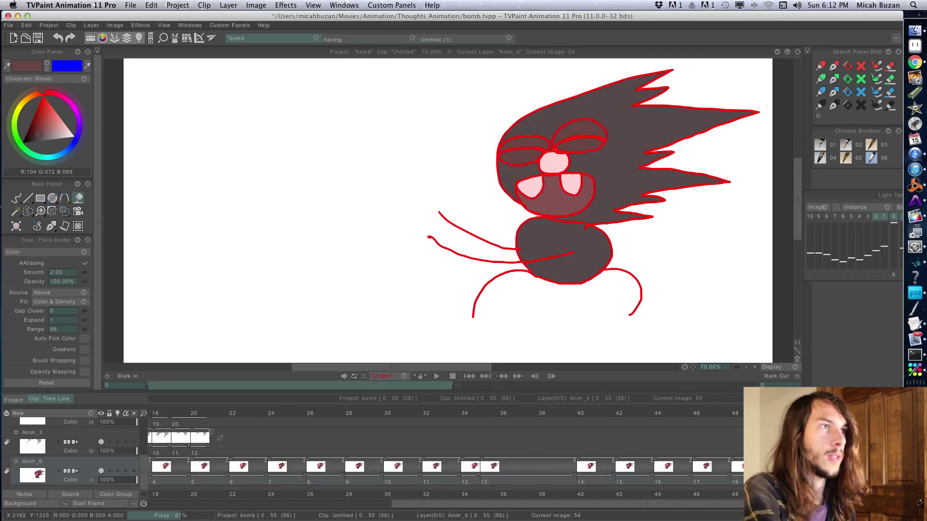
Cut the two blink images and stretch the last Anim_6 bear image longer
left_click(255, 5)
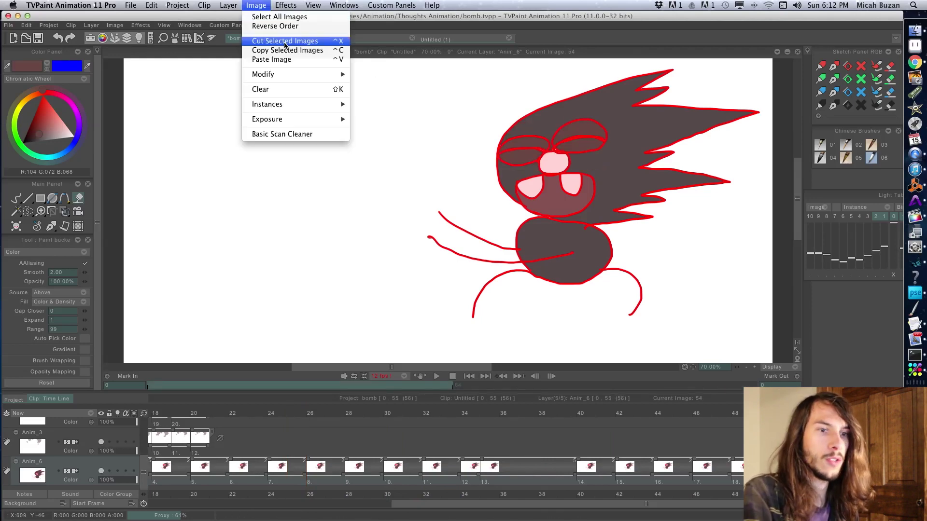
left_click(278, 39)
left_click_drag(845, 476, 853, 476)
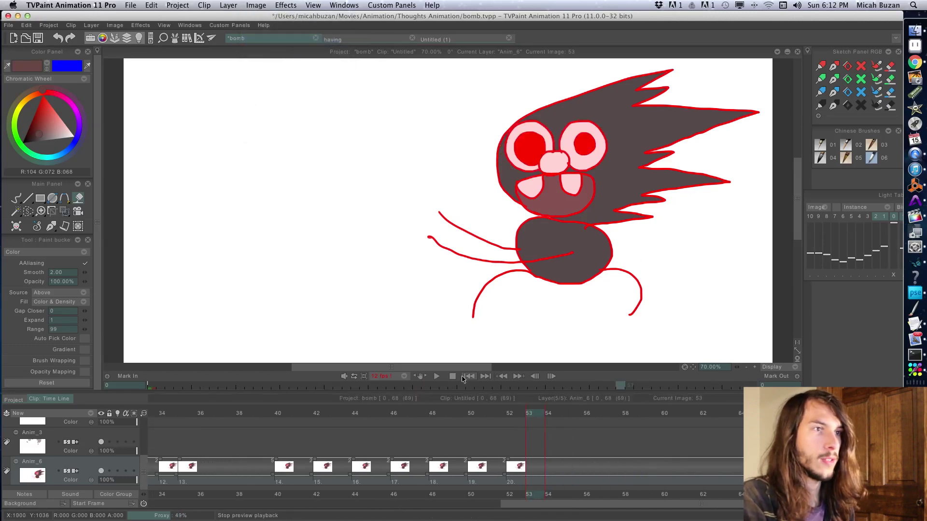
Play the explosion sequence from the start and fit the whole canvas in view
left_click(469, 377)
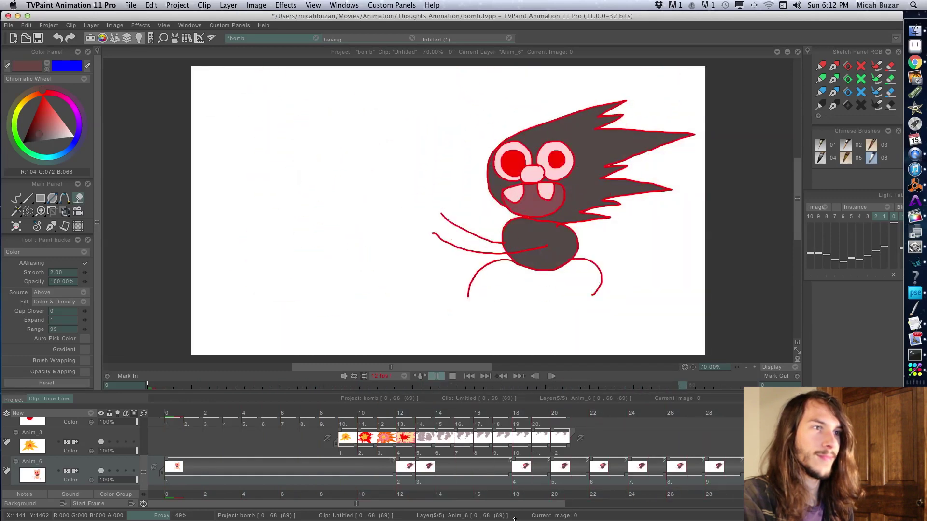
key("Return")
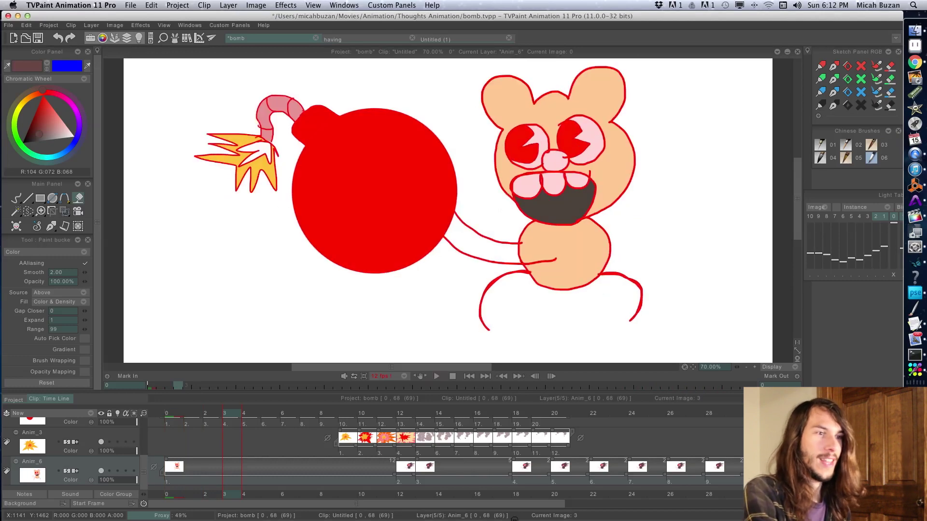
key("space")
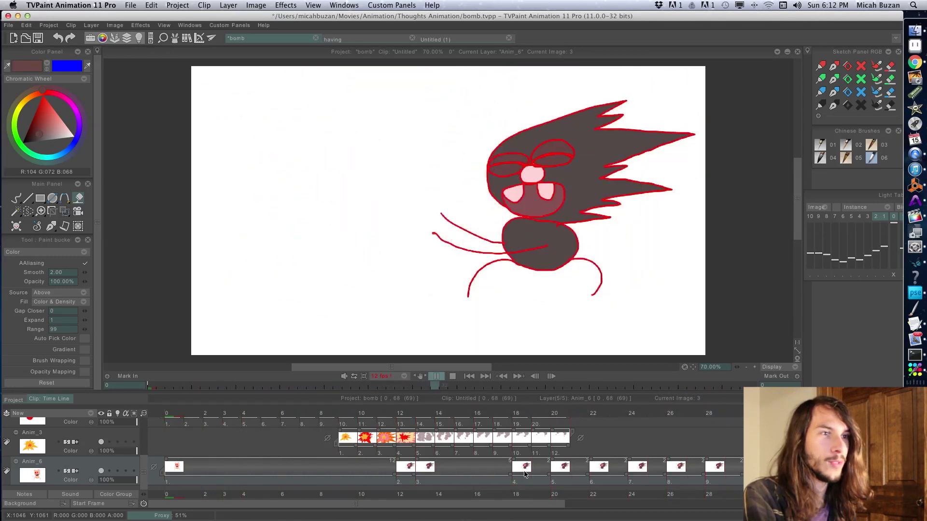
left_click(455, 379)
left_click_drag(736, 505, 672, 504)
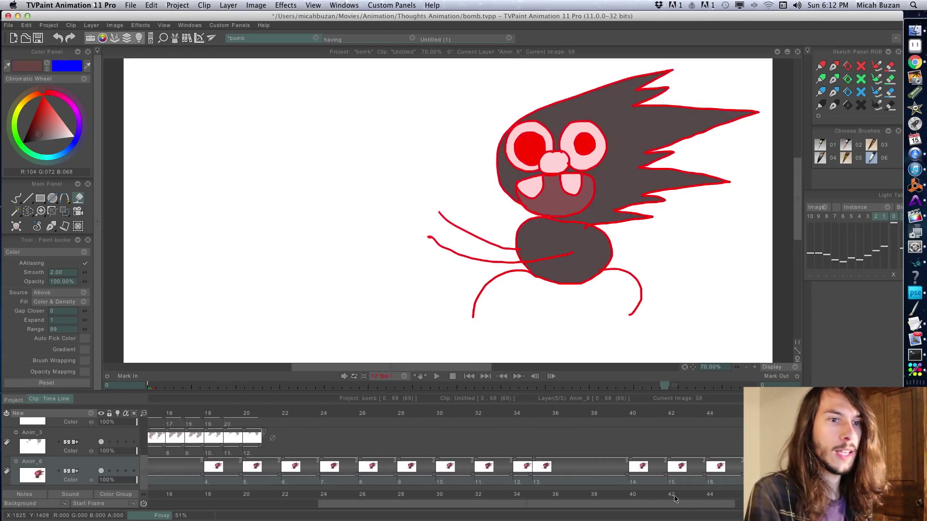
left_click(796, 350)
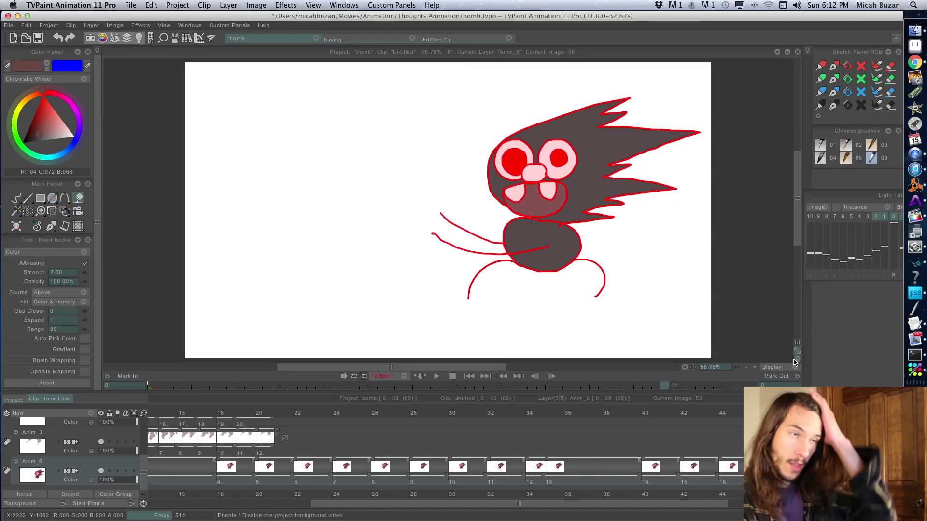
left_click_drag(250, 20, 254, 19)
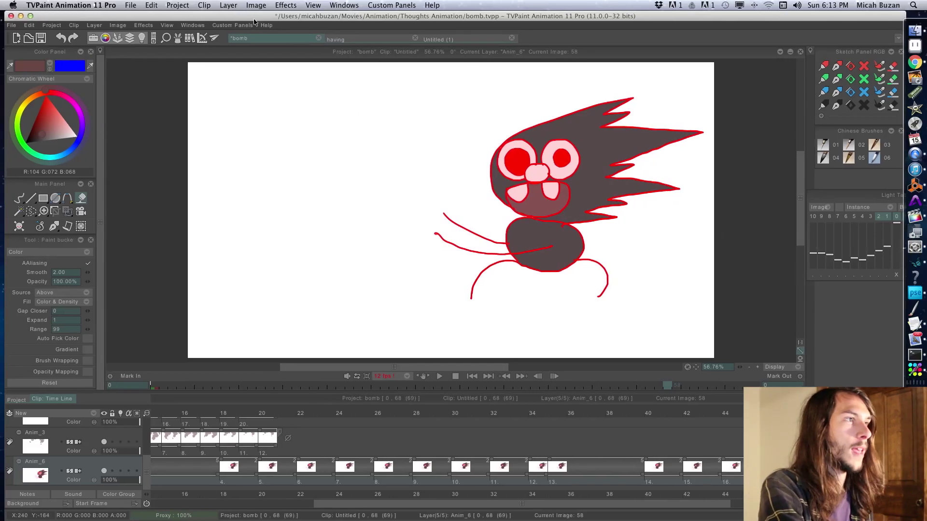
left_click(130, 5)
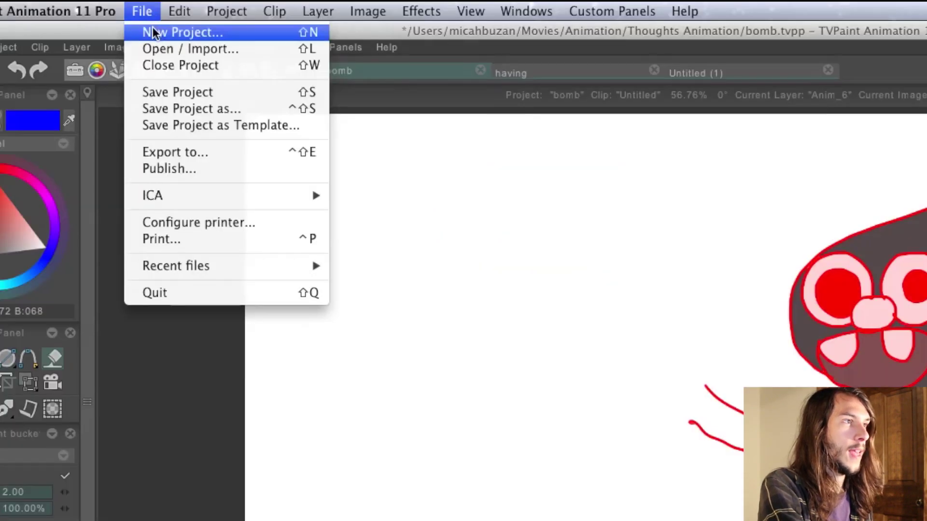
Open the Export to... footage settings and inspect the export file path
left_click(217, 154)
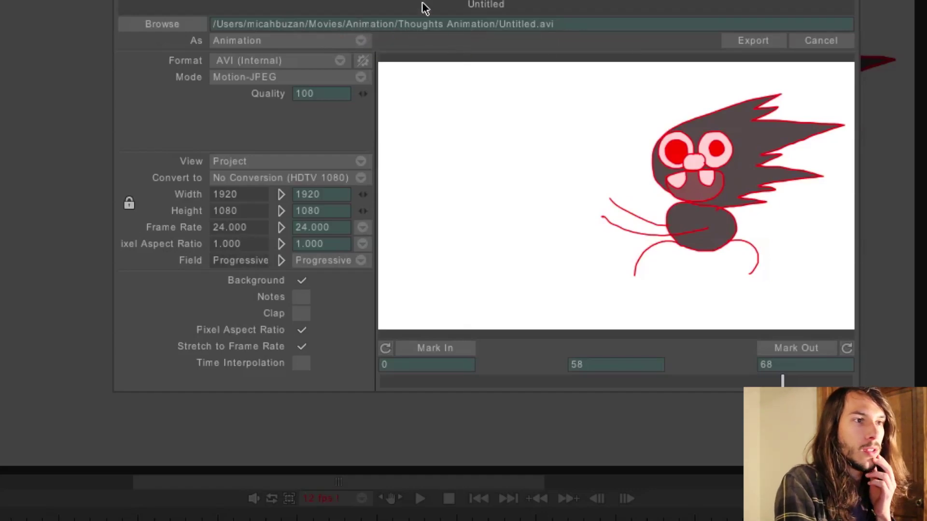
triple_click(443, 25)
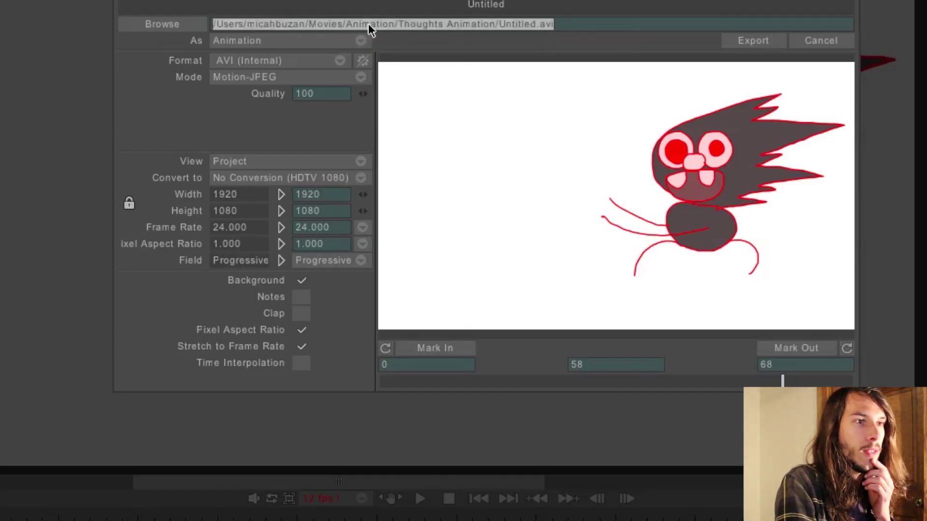
left_click(464, 40)
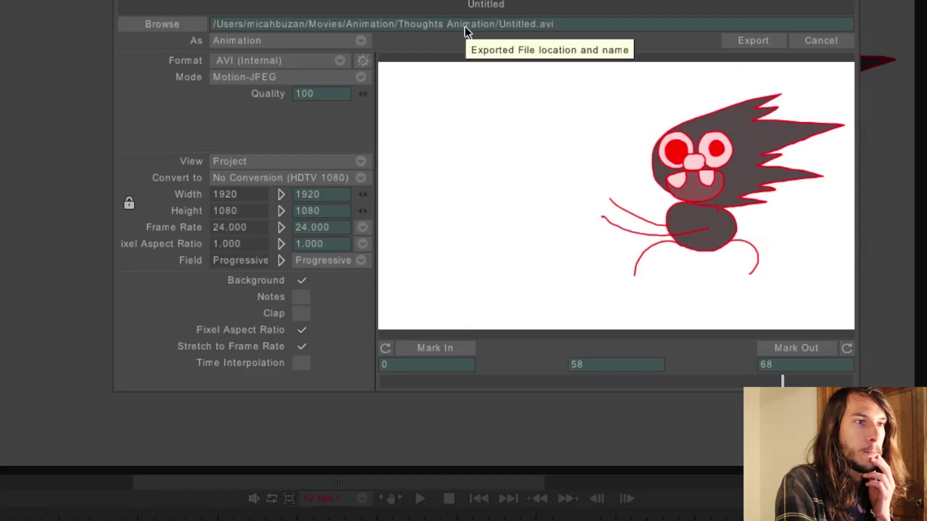
triple_click(508, 28)
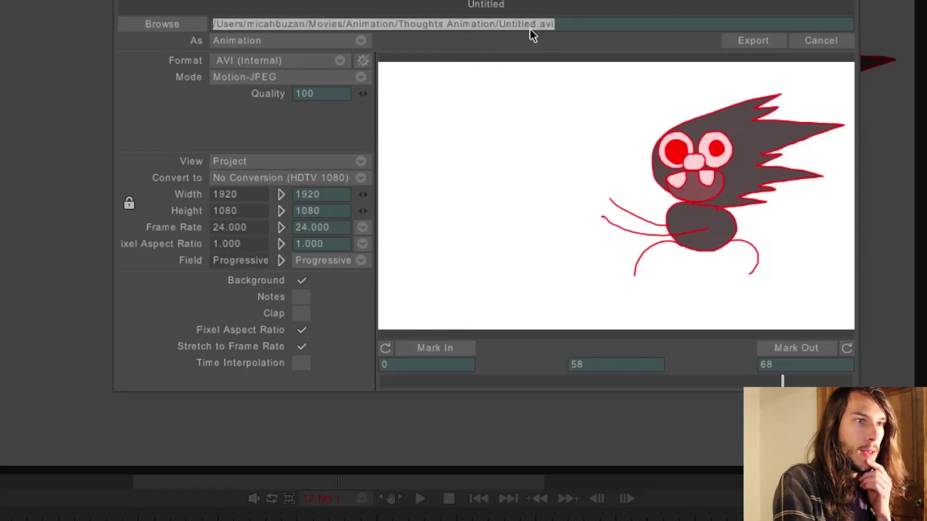
left_click(527, 29)
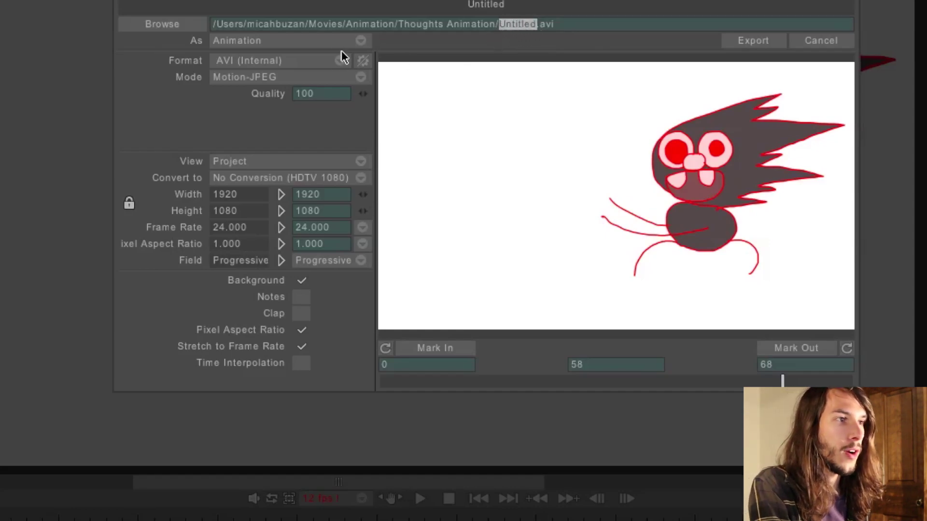
Keep AVI (Internal) as the export format and select 'Untitled' in the file name
left_click(308, 62)
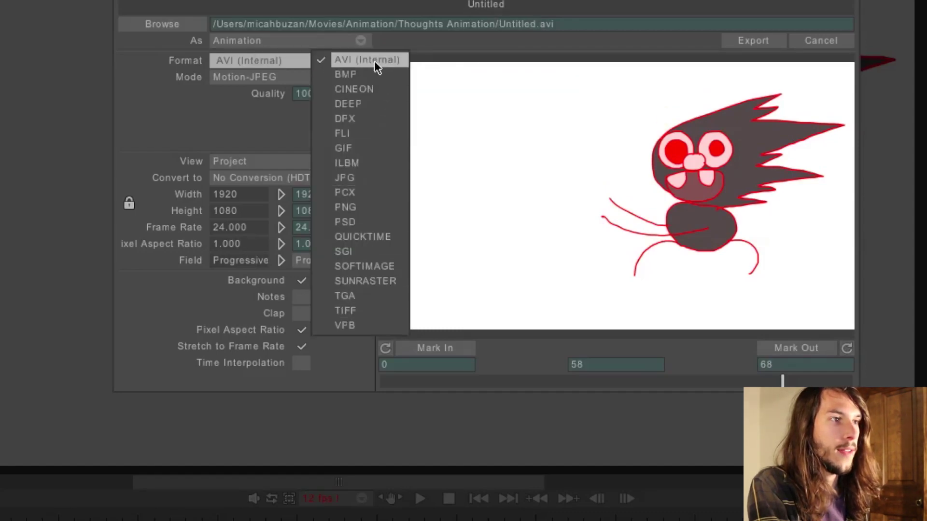
left_click(240, 132)
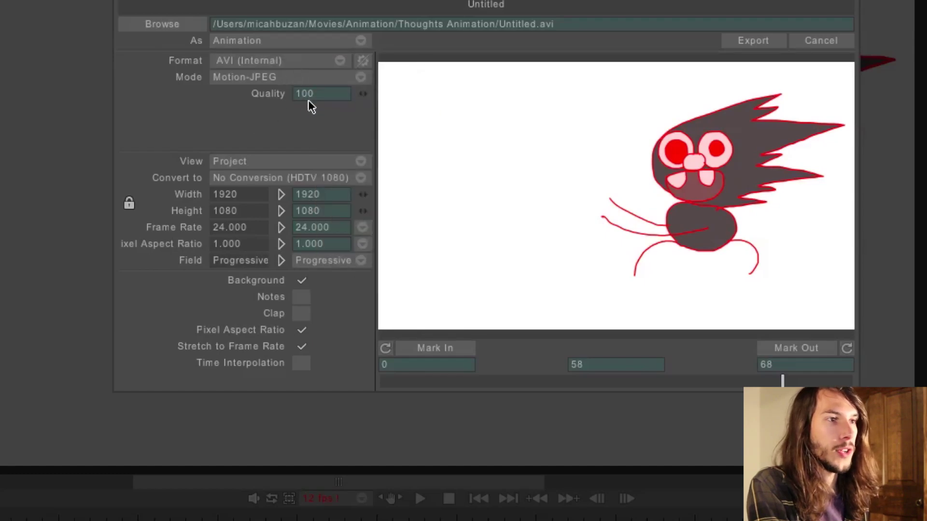
left_click(535, 25)
double_click(535, 25)
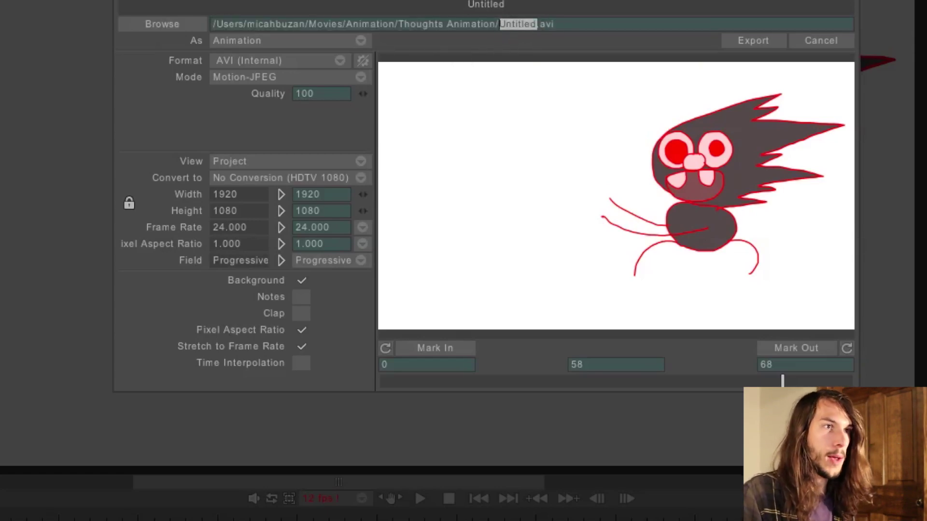
Rename the export file to bomb.avi and preview an earlier frame
type("bomb")
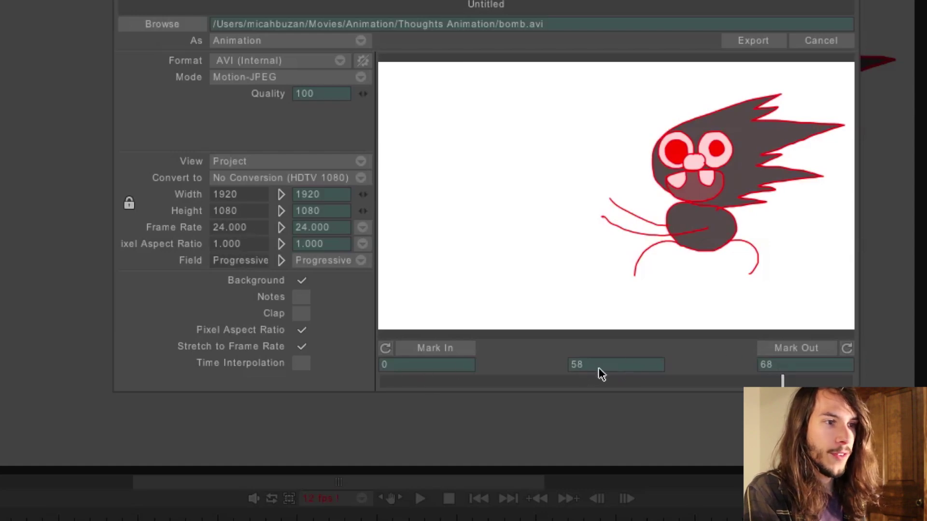
mouse_move(783, 382)
left_mouse_down()
mouse_move(672, 387)
mouse_move(718, 397)
mouse_move(707, 390)
left_mouse_up()
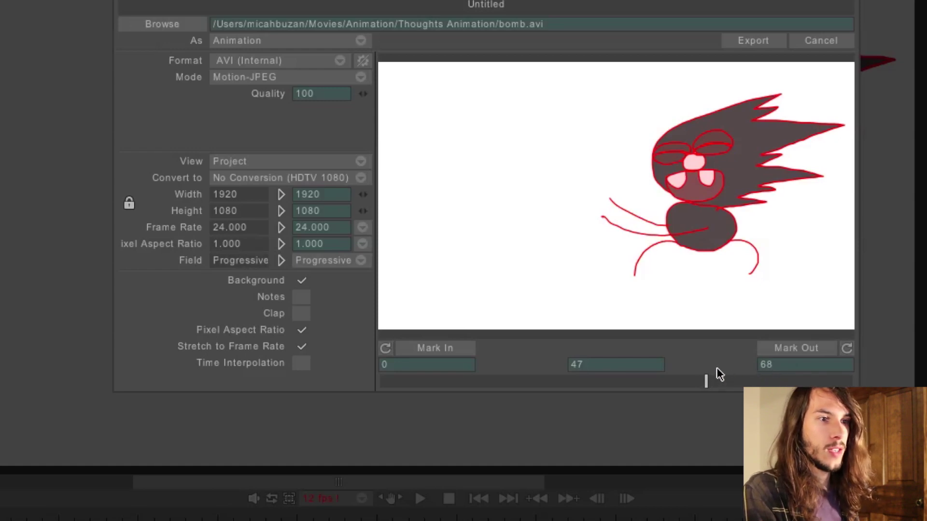
Set Mark Out to 24, preview the explosion and ending frames, then retype Mark Out as 664
double_click(766, 365)
type("2")
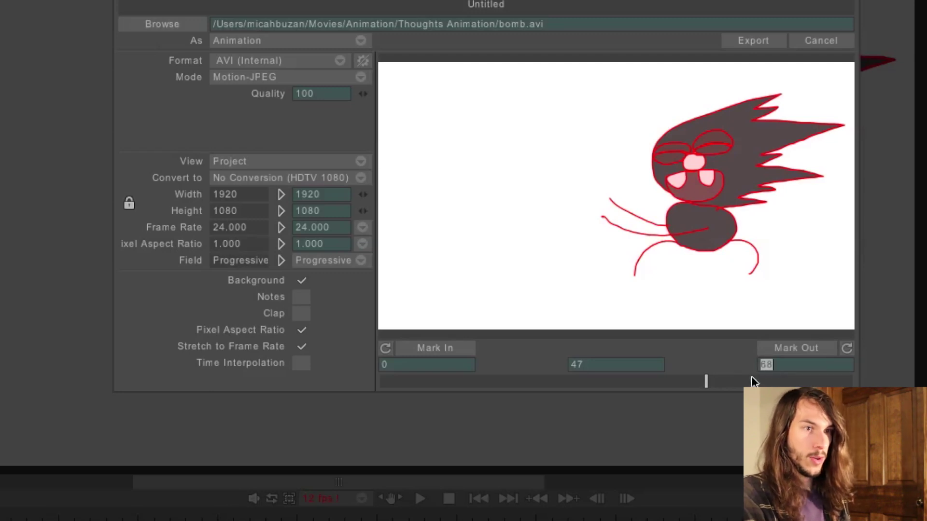
type("4")
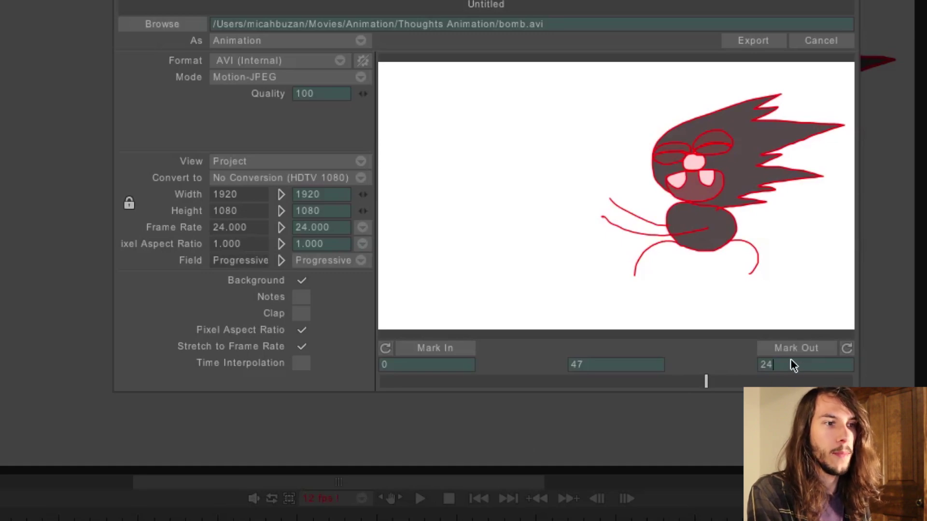
left_click_drag(485, 382, 414, 391)
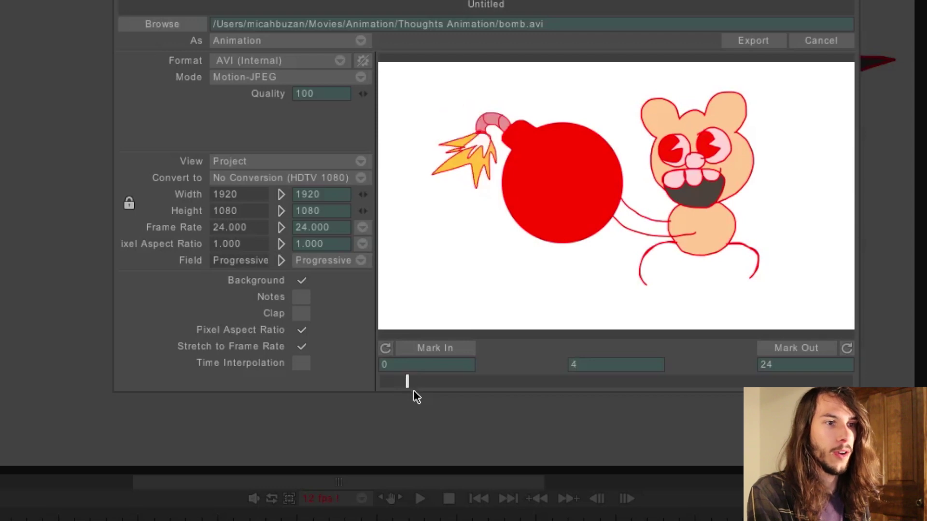
left_click(768, 382)
left_click_drag(769, 383, 816, 381)
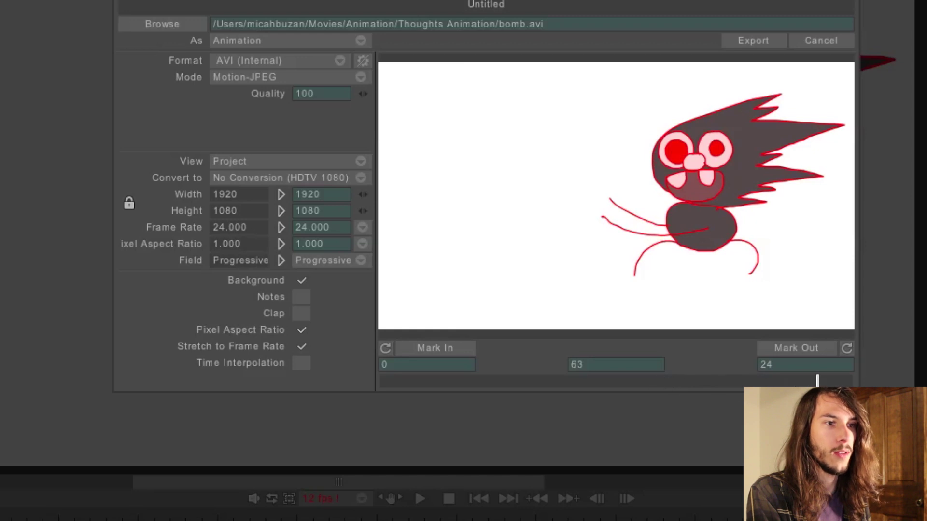
double_click(810, 367)
type("66")
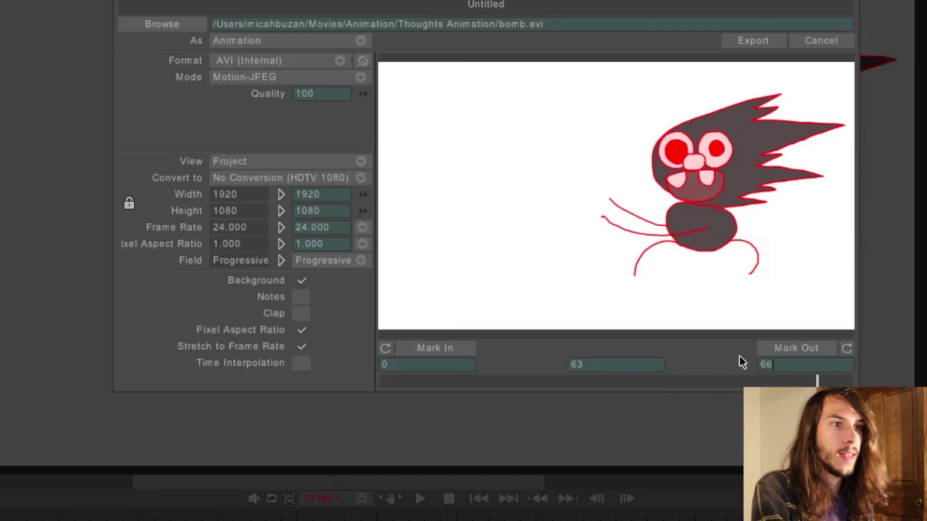
type("4")
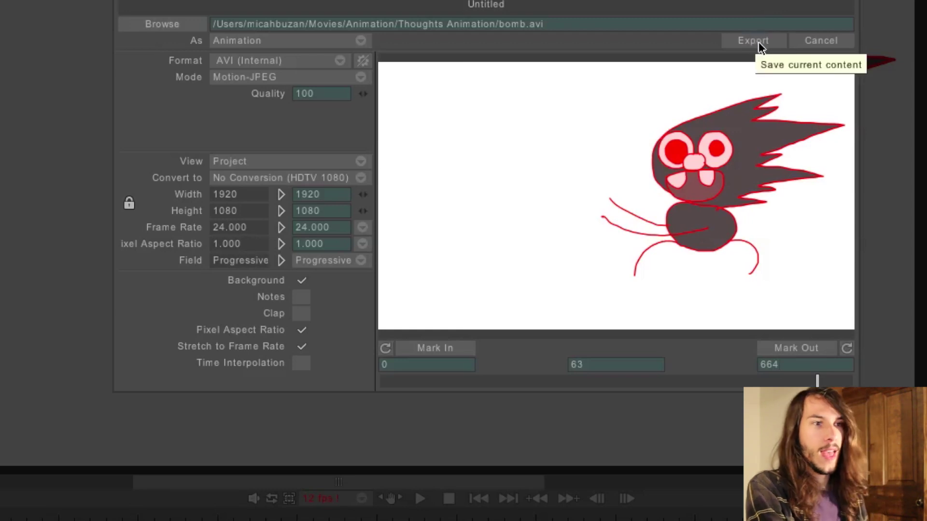